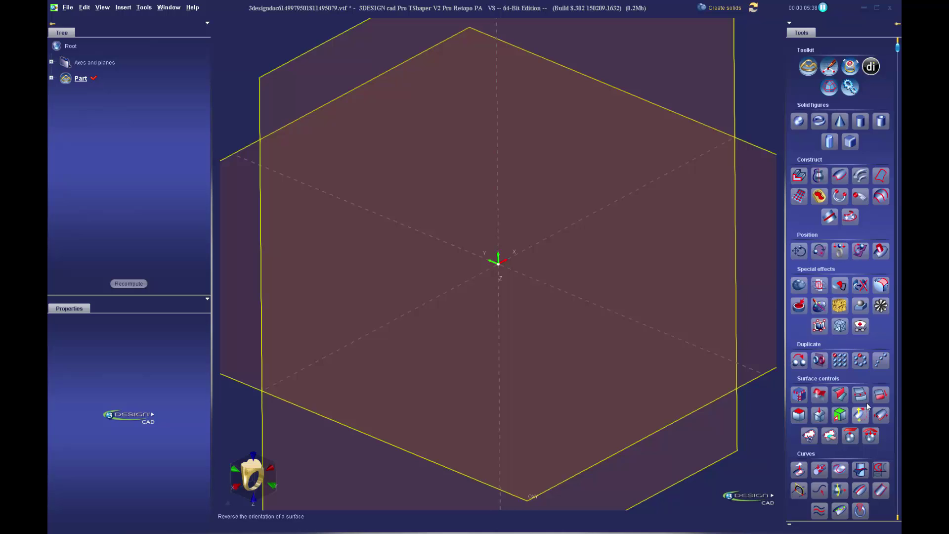
# Step: Insert the Unwrap Basic ring from the Video Assets symbols, keeping its default position and scale on the OXY plane
pyautogui.scroll(-4, 834, 418)
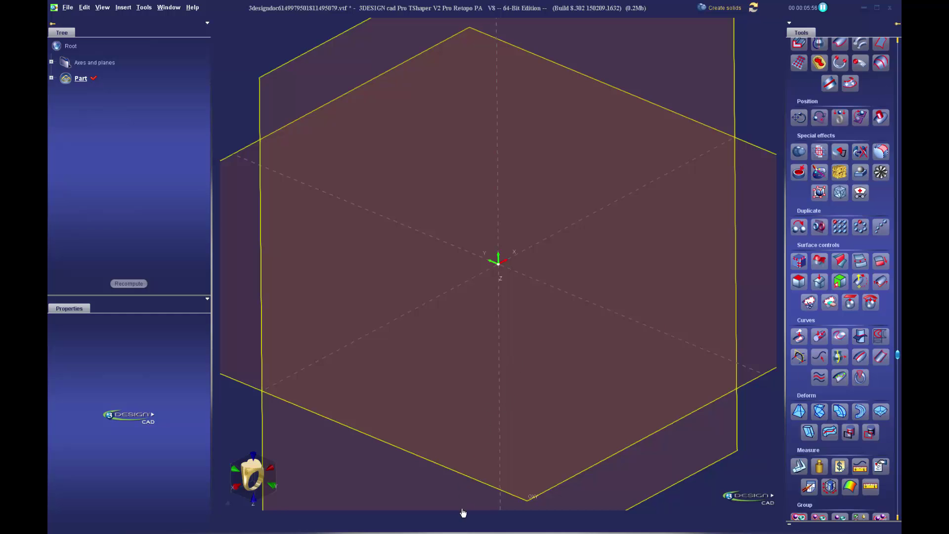
pyautogui.moveTo(453, 530)
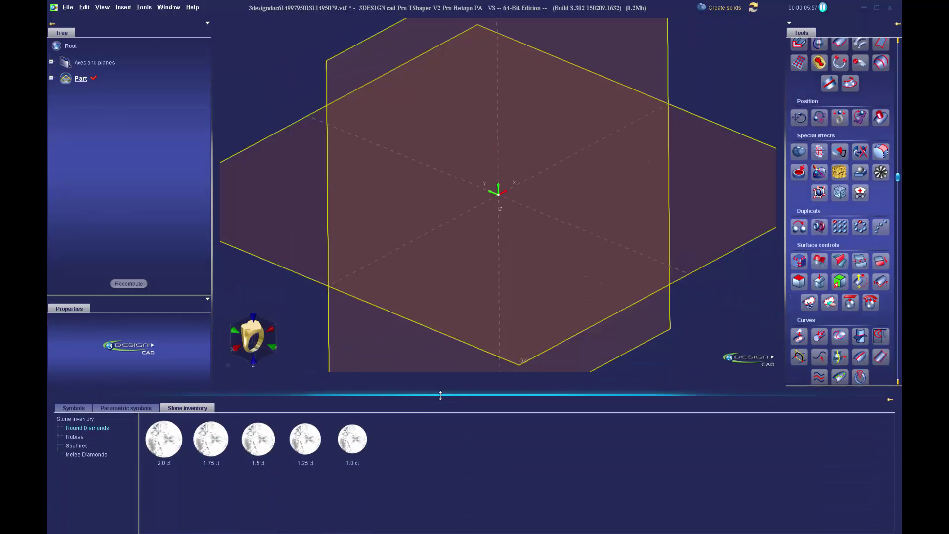
pyautogui.click(71, 408)
pyautogui.scroll(-1, 101, 519)
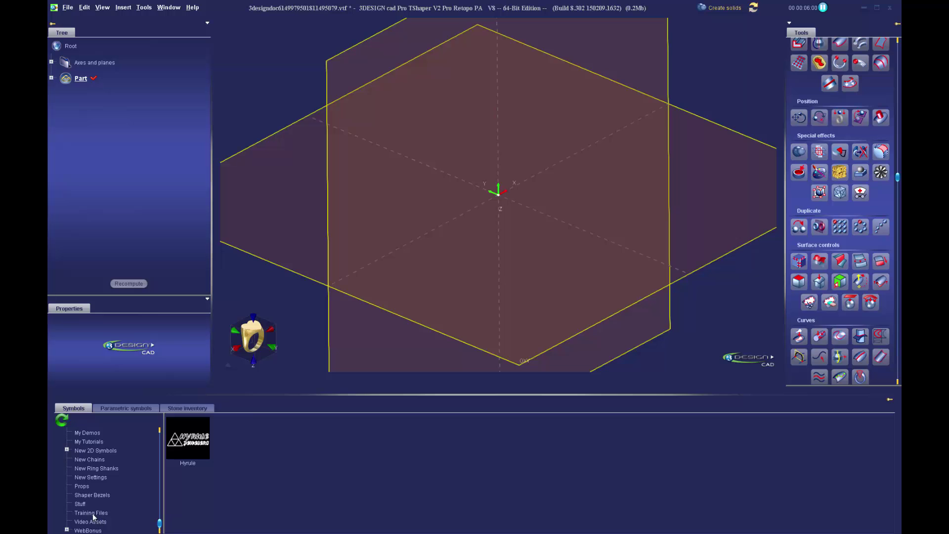
pyautogui.click(91, 513)
pyautogui.click(92, 522)
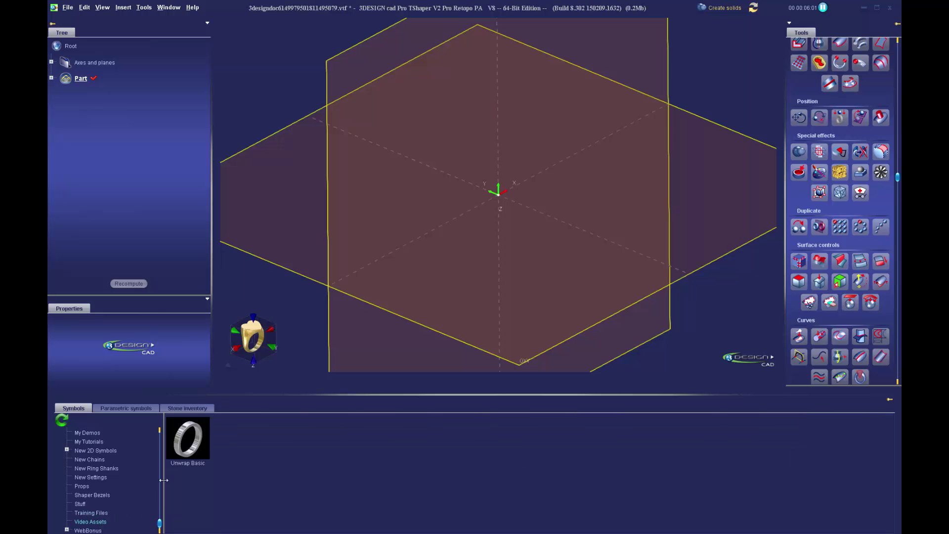
pyautogui.doubleClick(188, 439)
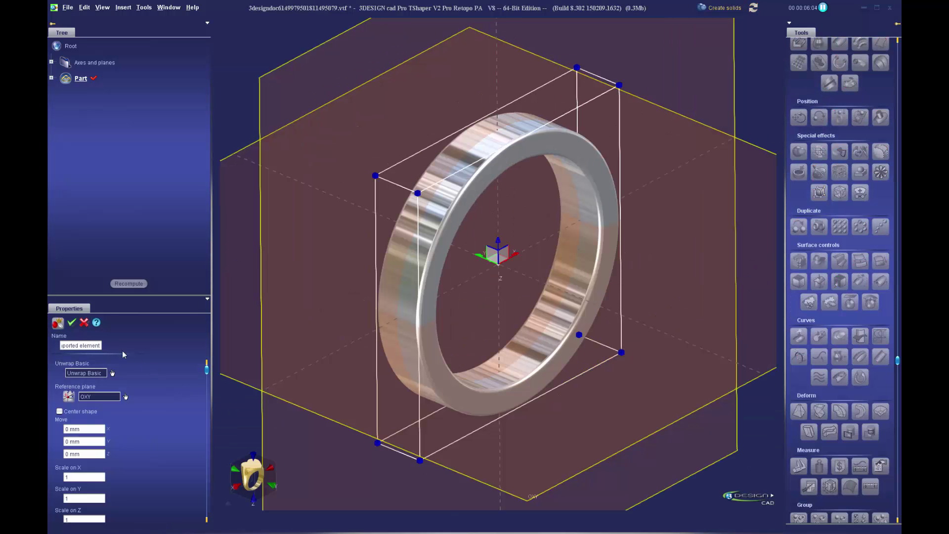
pyautogui.click(71, 323)
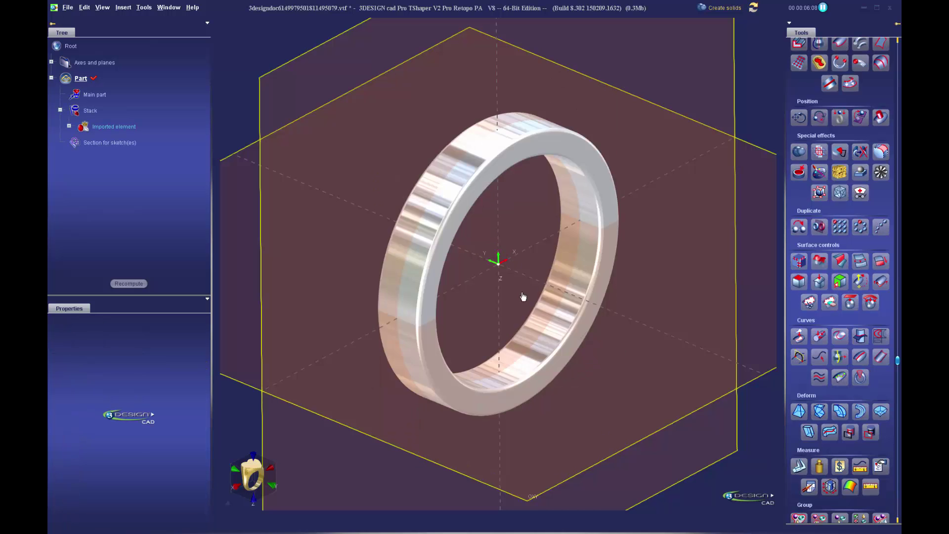
# Step: Copy one half of the imported ring's outer face with Copy faces, keeping the original ring
pyautogui.moveTo(523, 297); pyautogui.dragTo(607, 294, button='right')
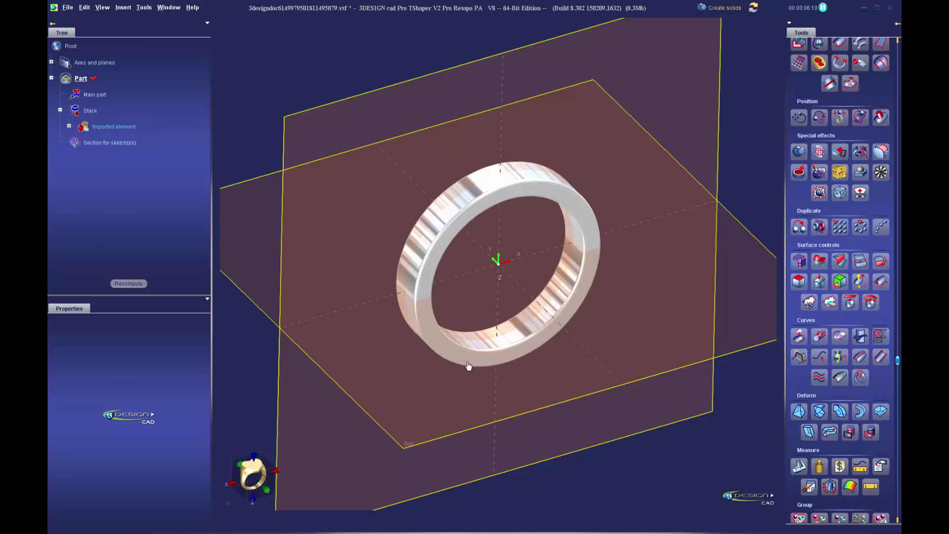
pyautogui.click(534, 256)
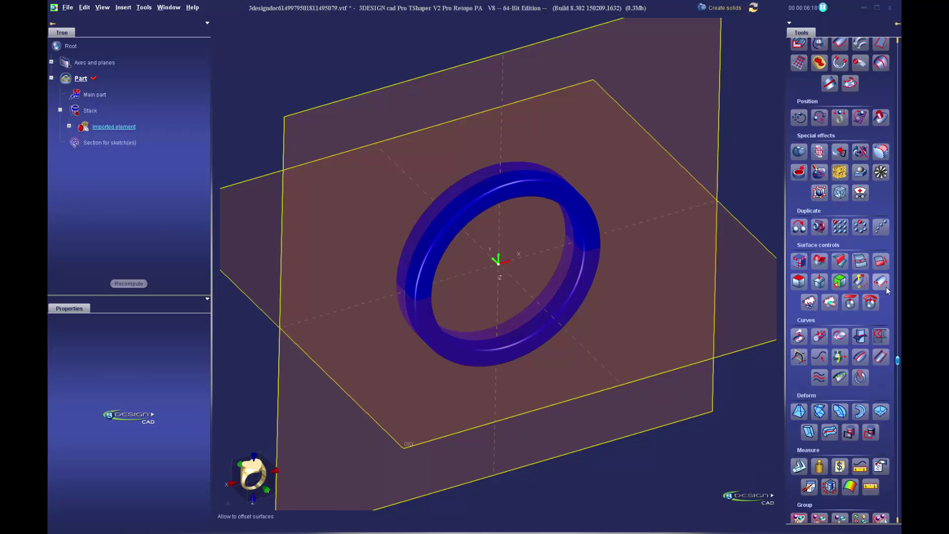
pyautogui.click(839, 281)
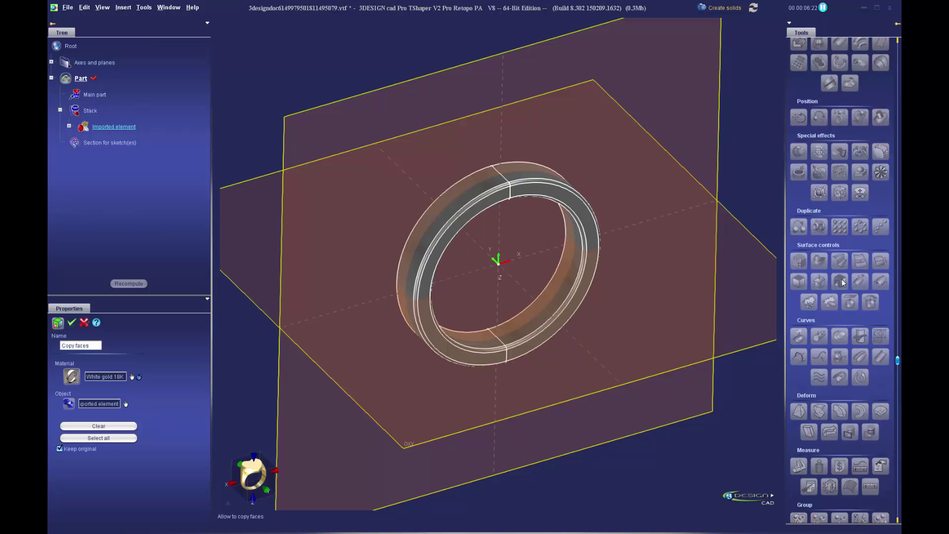
pyautogui.click(437, 217)
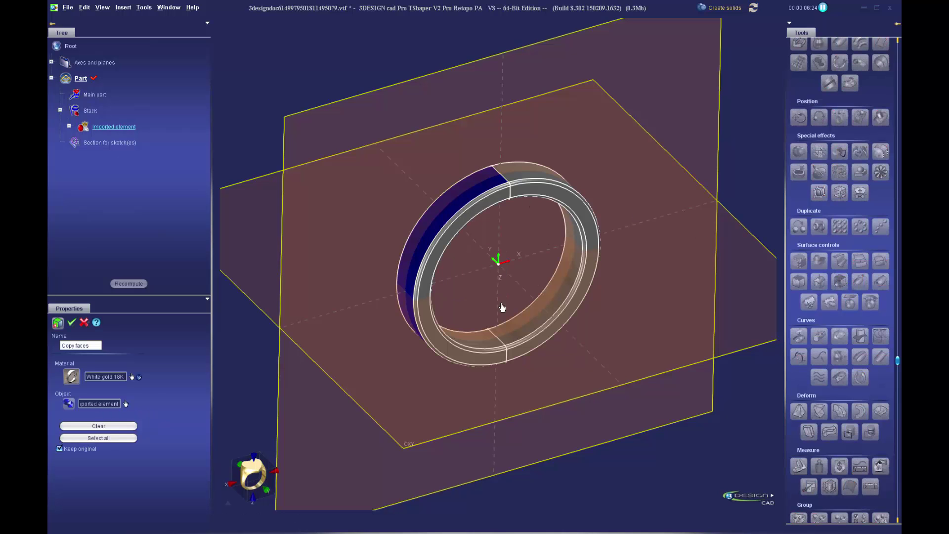
pyautogui.click(72, 322)
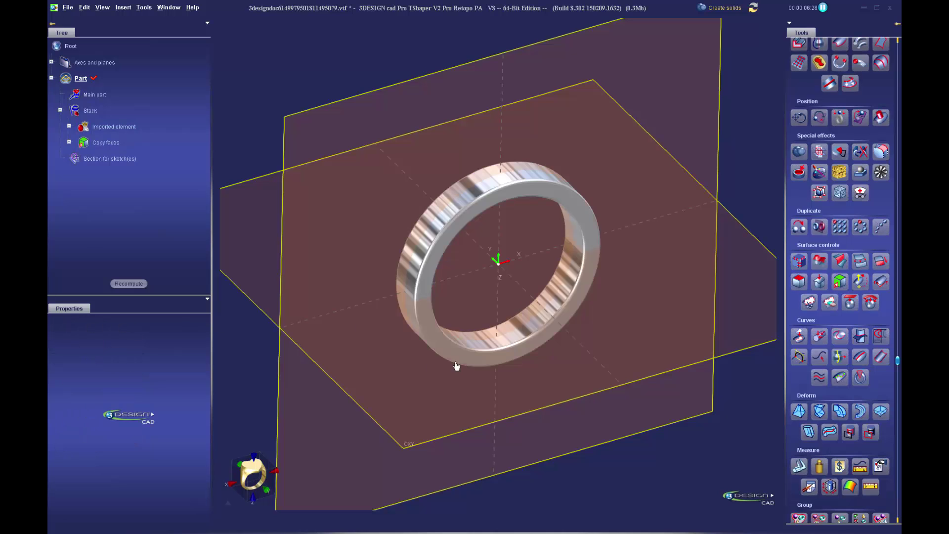
# Step: Switch the imported ring and the copied outer face to a translucent display
pyautogui.click(106, 143)
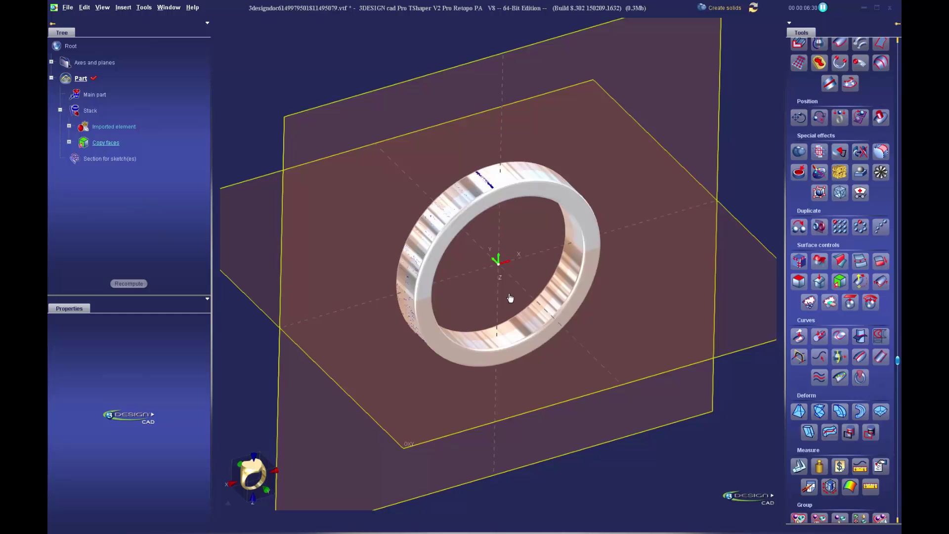
pyautogui.moveTo(543, 346); pyautogui.dragTo(539, 208, button='right')
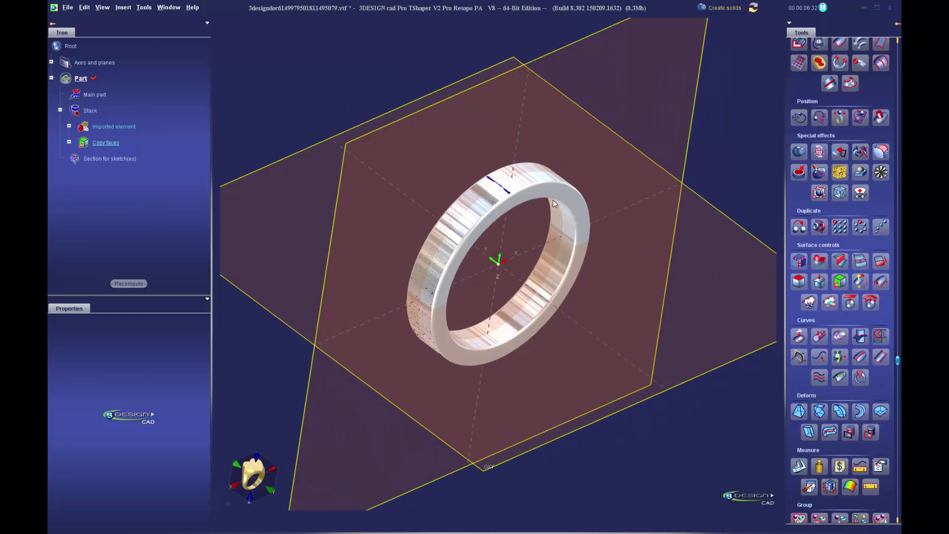
pyautogui.rightClick(553, 212)
pyautogui.click(570, 262)
pyautogui.moveTo(570, 263); pyautogui.dragTo(484, 178, button='right')
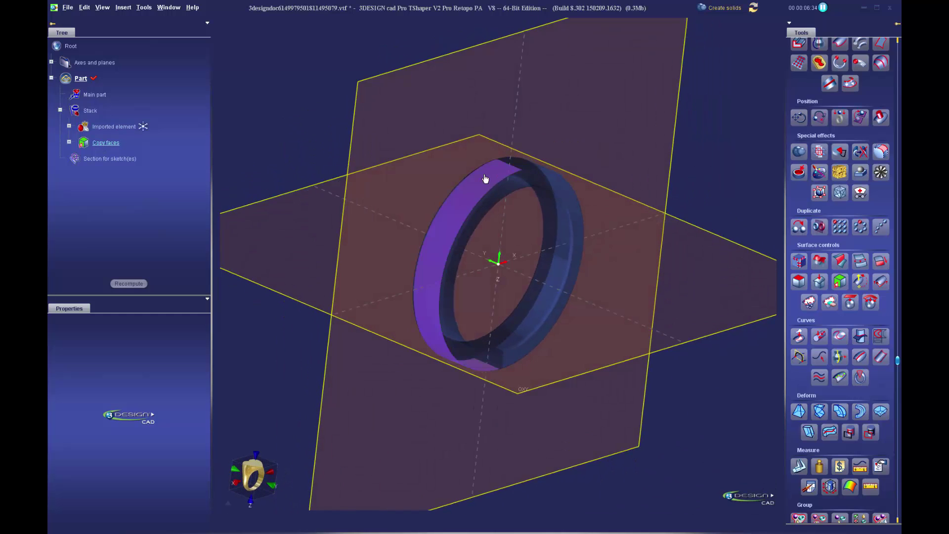
pyautogui.moveTo(601, 327); pyautogui.dragTo(593, 375, button='right')
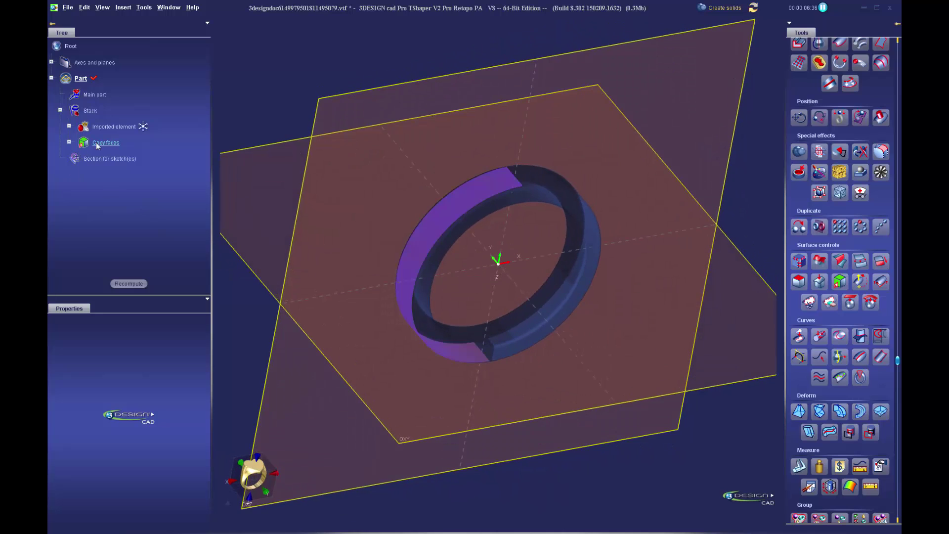
pyautogui.rightClick(110, 142)
pyautogui.click(138, 168)
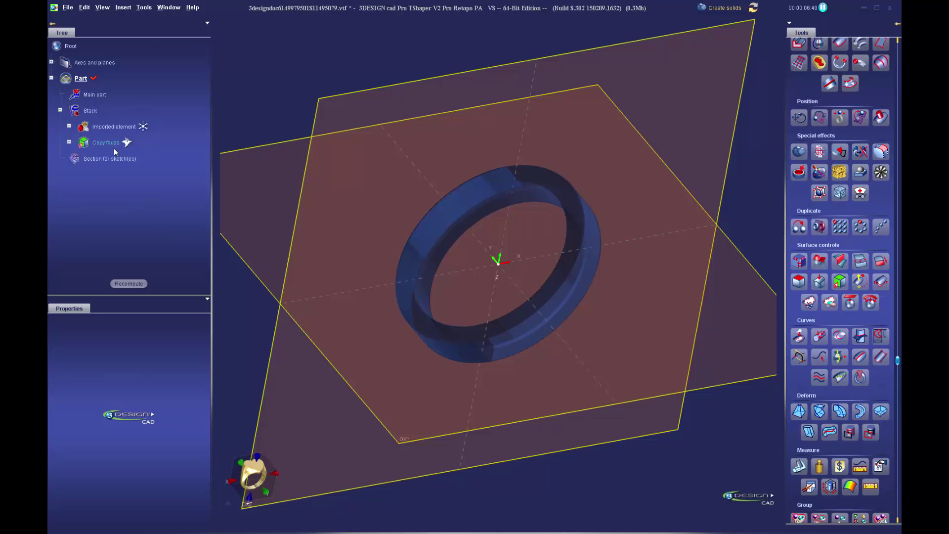
# Step: Start an Unwrap of the copied face onto the OXY plane and show all of its settings
pyautogui.click(850, 432)
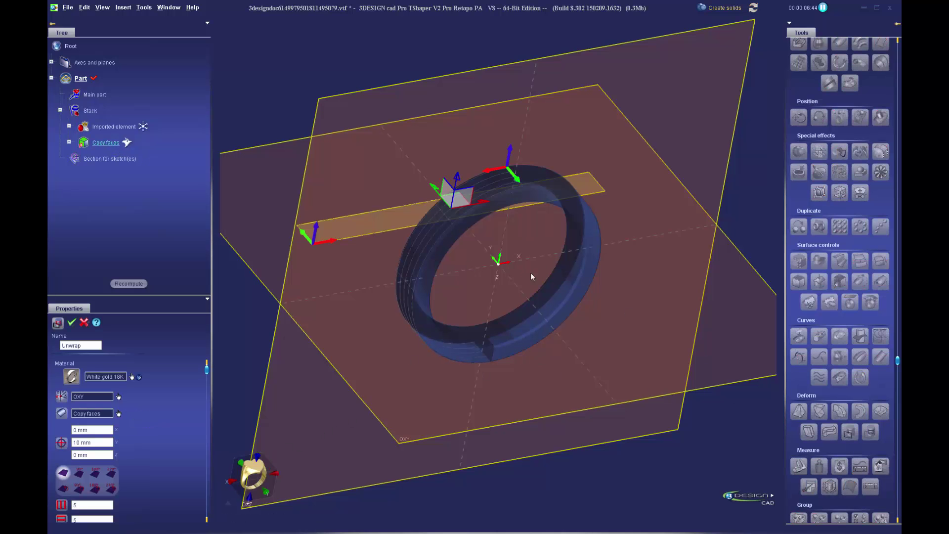
pyautogui.moveTo(531, 277); pyautogui.dragTo(514, 356, button='middle')
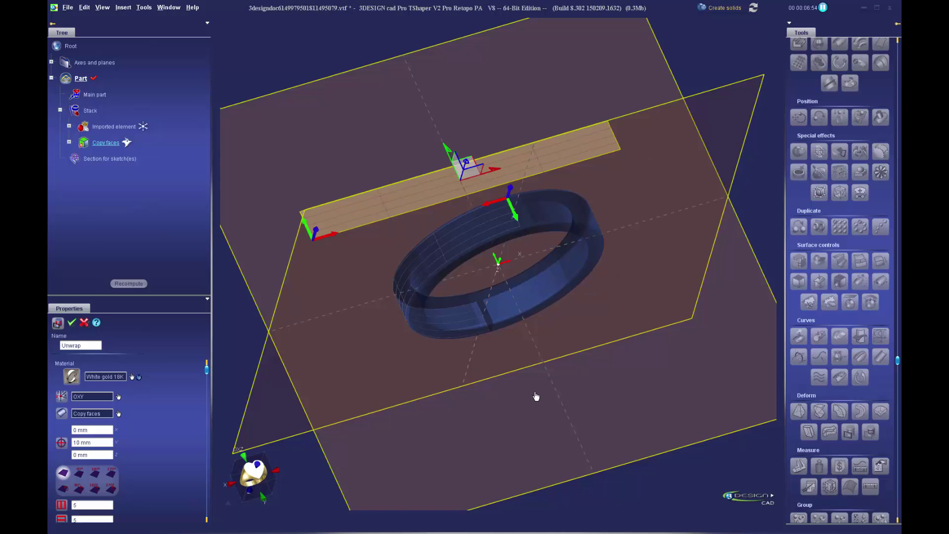
pyautogui.moveTo(584, 356); pyautogui.dragTo(596, 331, button='right')
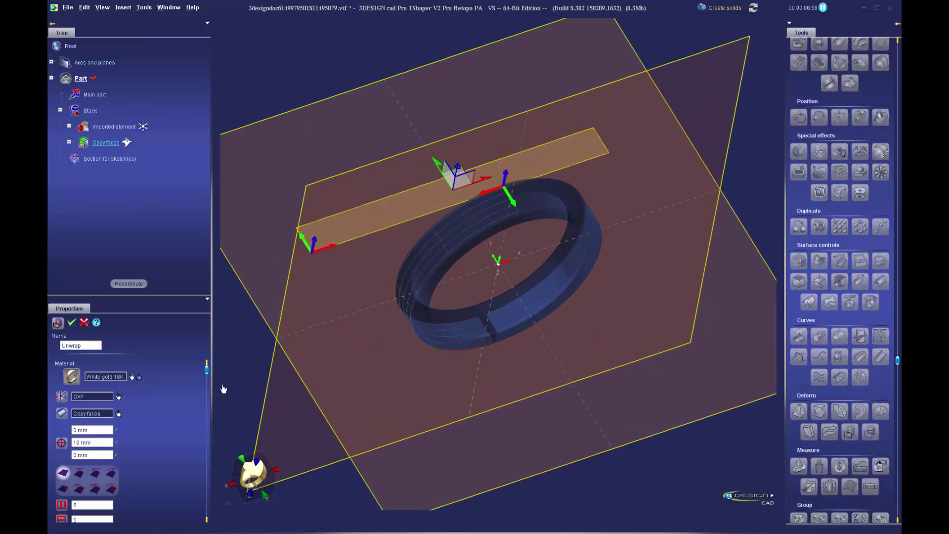
pyautogui.moveTo(132, 298); pyautogui.dragTo(132, 253)
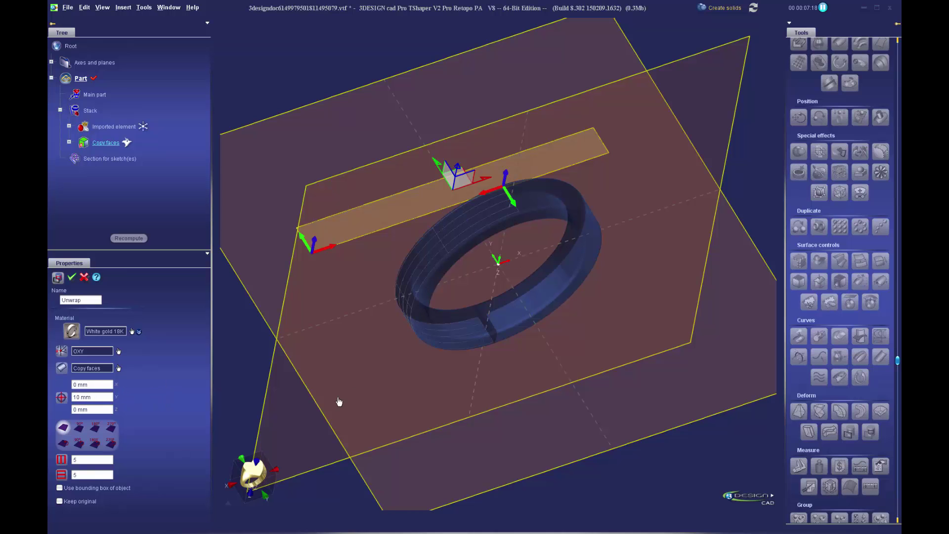
# Step: Try placing the unwrapped strip at 0 mm along Y in the top view, and undo that position change
pyautogui.click(259, 466)
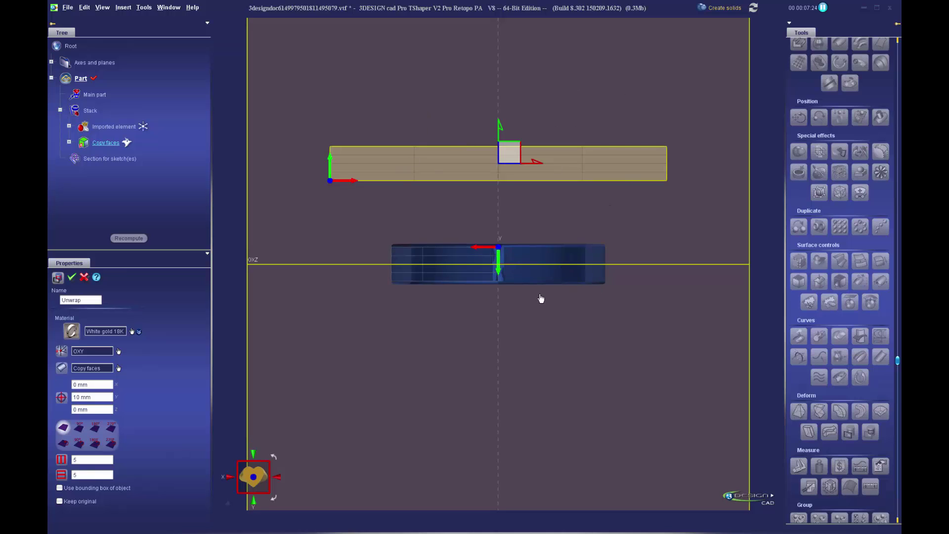
pyautogui.click(110, 398)
pyautogui.write('0')
pyautogui.press('Tab')
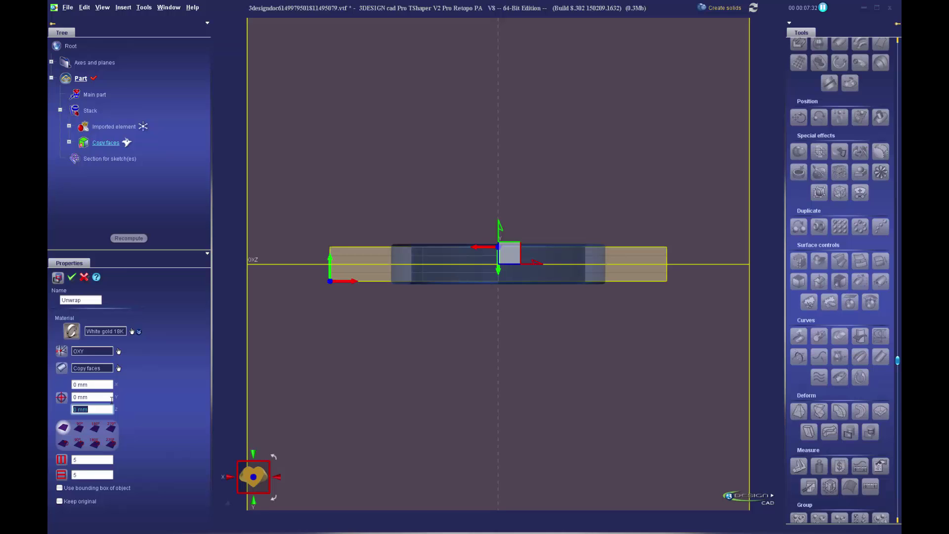
pyautogui.hotkey('ctrl', 'z')
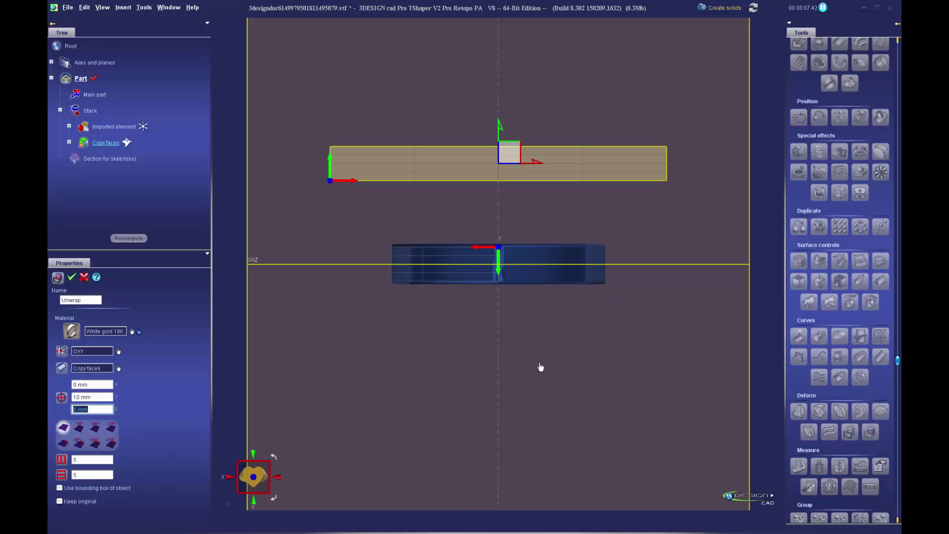
# Step: Set the Unwrap grid to 10 columns
pyautogui.moveTo(539, 365); pyautogui.dragTo(612, 266, button='middle')
pyautogui.moveTo(582, 314); pyautogui.dragTo(529, 299, button='middle')
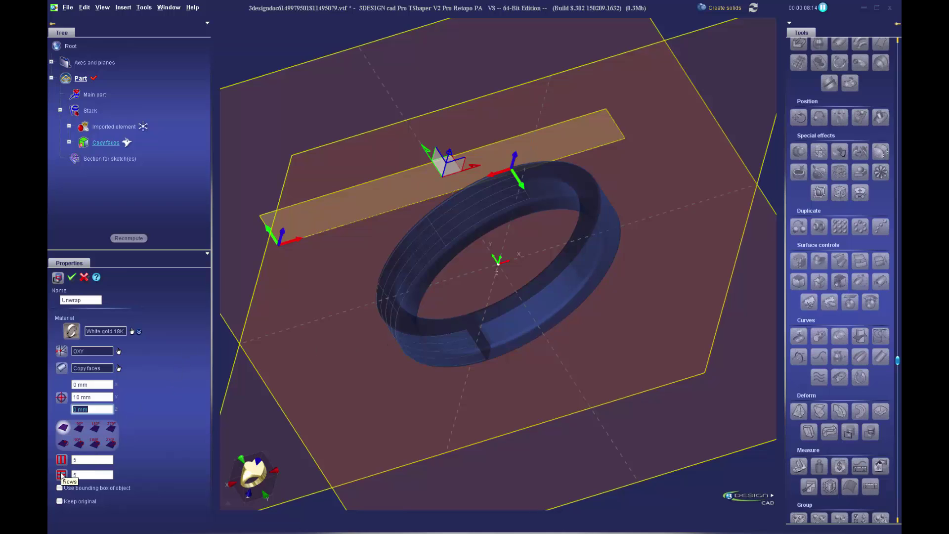
pyautogui.click(260, 461)
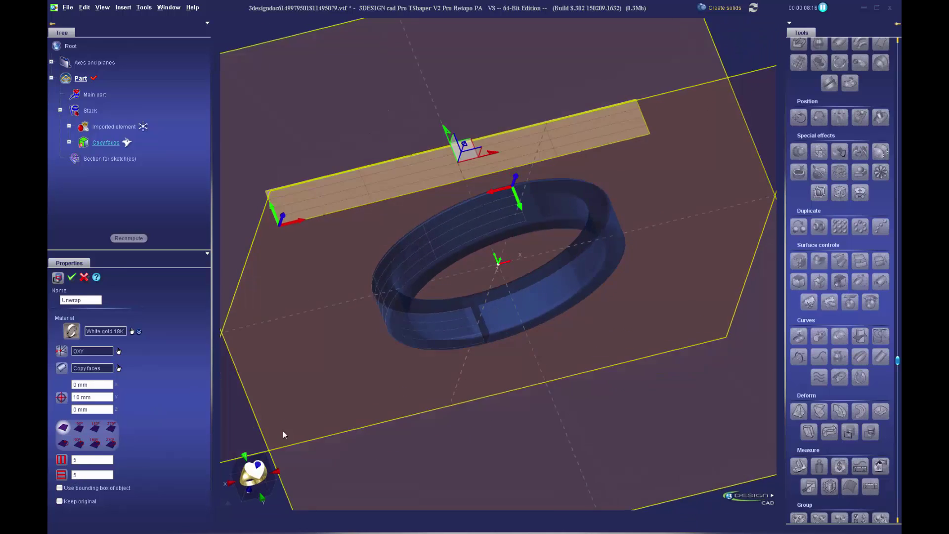
pyautogui.moveTo(514, 122); pyautogui.dragTo(515, 213, button='middle')
pyautogui.scroll(1, 529, 240)
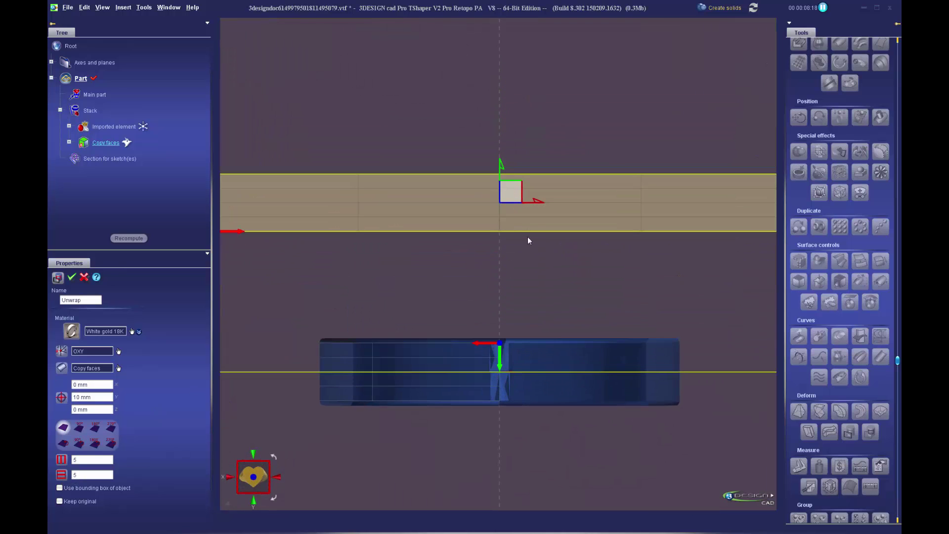
pyautogui.scroll(-1, 524, 243)
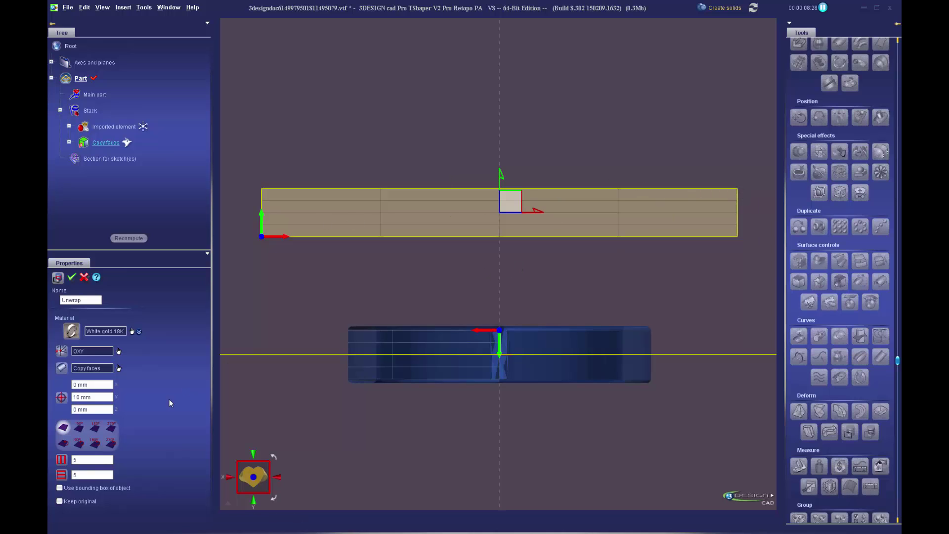
pyautogui.doubleClick(102, 459)
pyautogui.write('10')
pyautogui.press('Tab')
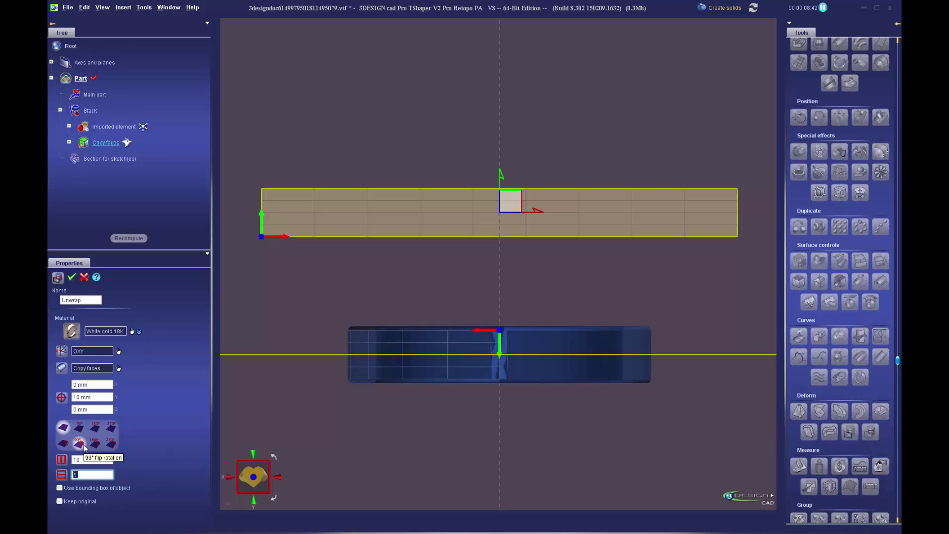
# Step: Try 3 rows for the Unwrap grid and set the row count back to 5
pyautogui.write('3')
pyautogui.press('Tab')
pyautogui.doubleClick(102, 475)
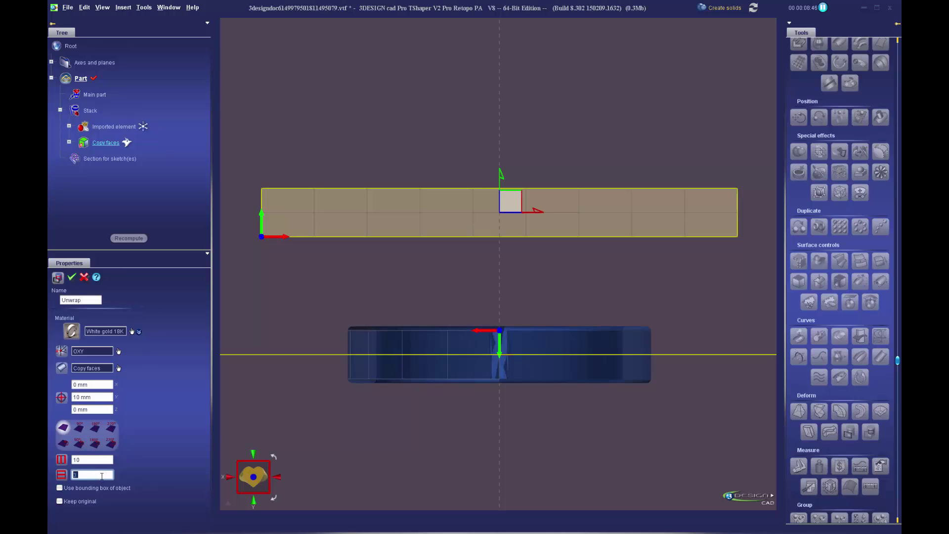
pyautogui.write('4')
pyautogui.press('BackSpace')
pyautogui.write('5')
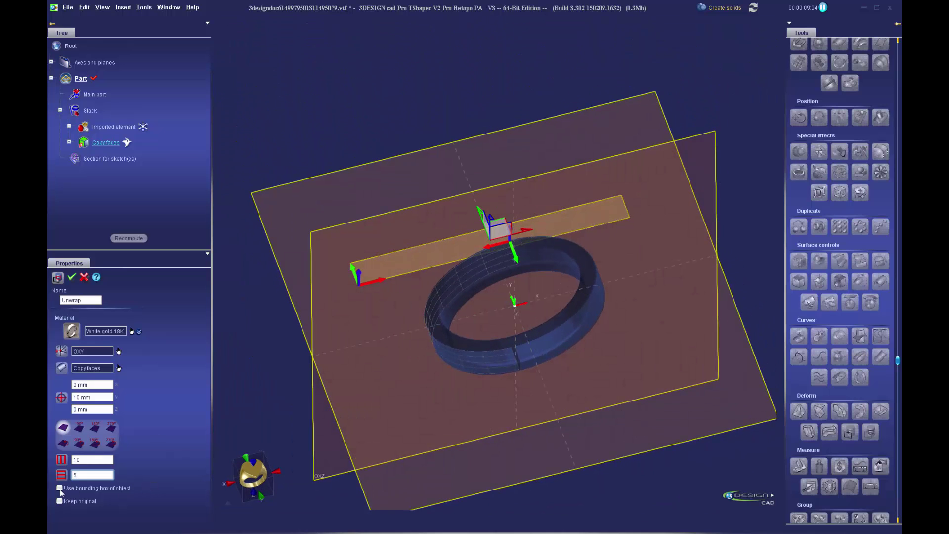
# Step: Try fitting the unwrapped strip to the imported ring's bounding box, and turn the bounding box option off again
pyautogui.click(60, 488)
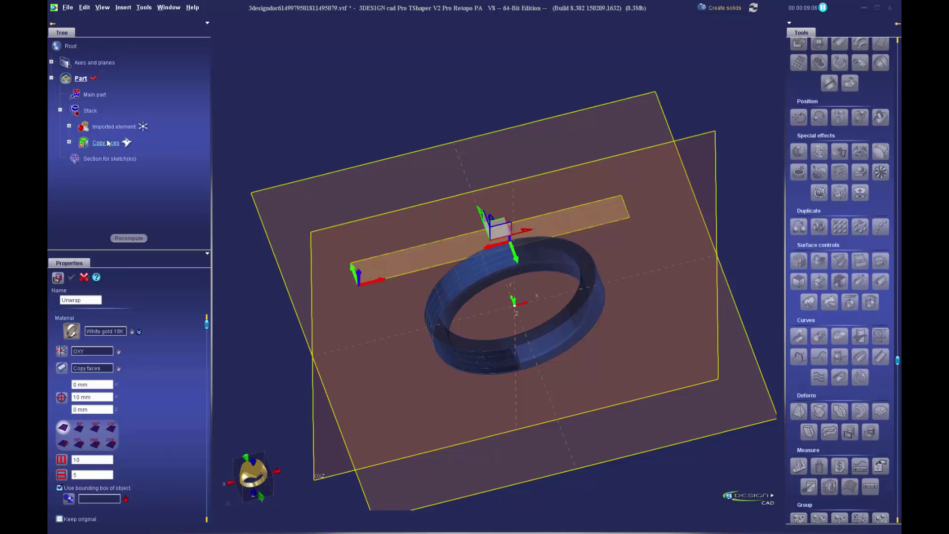
pyautogui.click(472, 266)
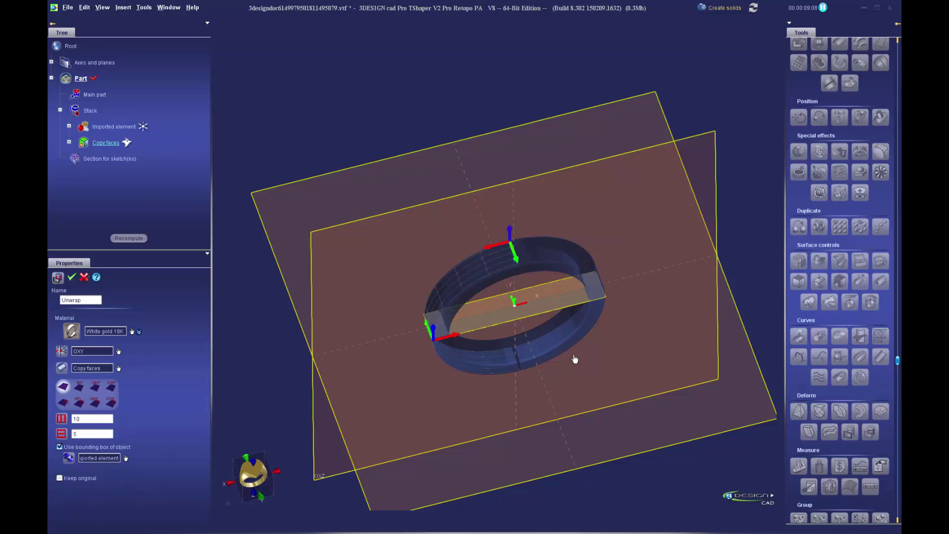
pyautogui.scroll(2, 575, 359)
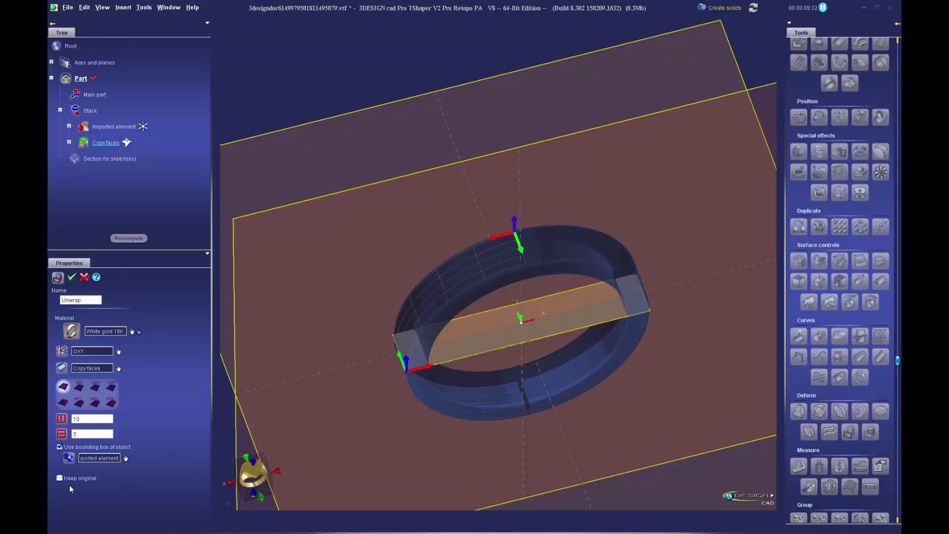
pyautogui.click(60, 447)
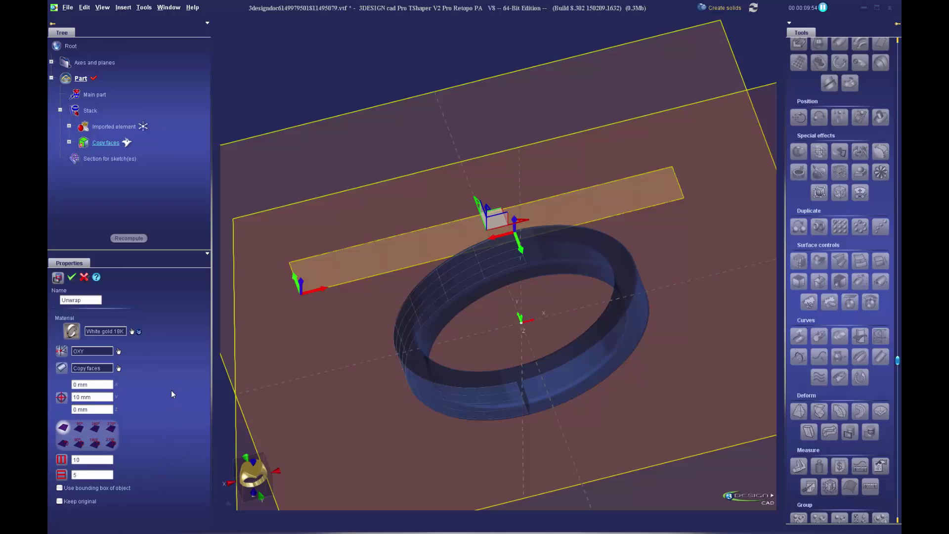
# Step: Apply the Unwrap to create the flat grid of the copied face
pyautogui.click(72, 276)
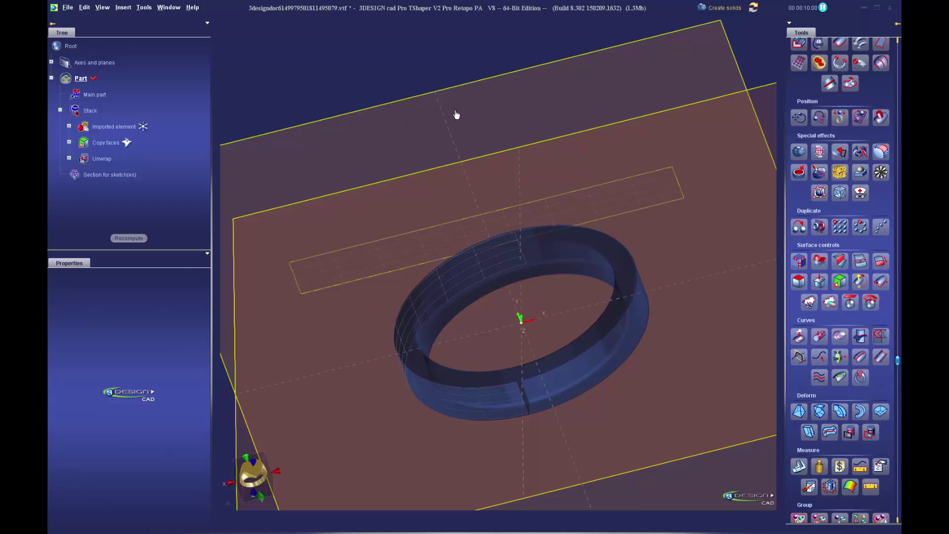
# Step: Start a sketch on the plane that holds the unwrapped strip and hide the sketch grid
pyautogui.scroll(-3, 492, 158)
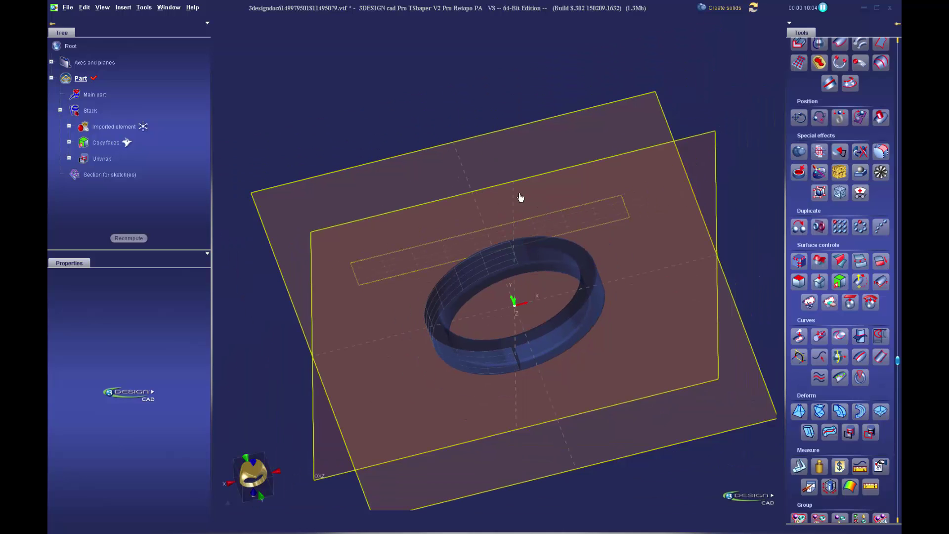
pyautogui.click(462, 142)
pyautogui.click(843, 158)
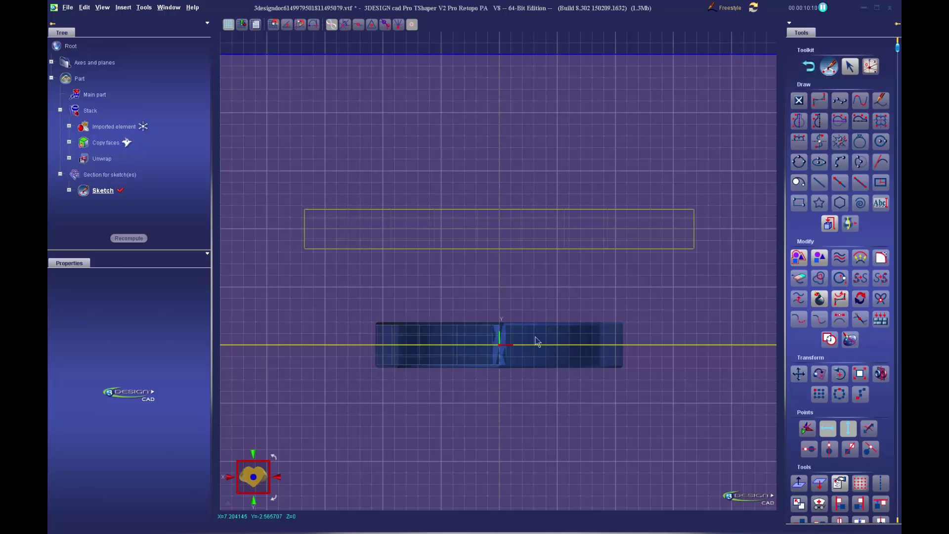
pyautogui.click(228, 28)
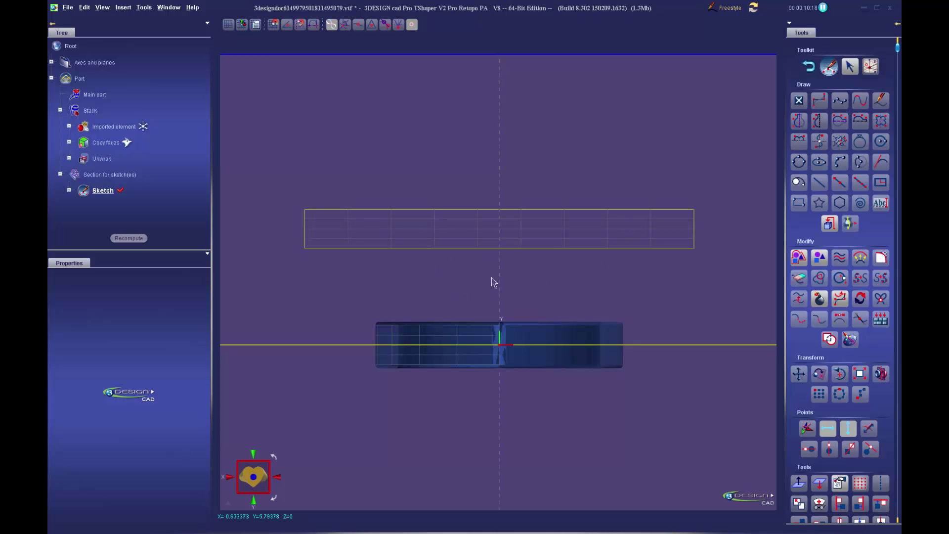
pyautogui.click(226, 28)
pyautogui.click(226, 27)
# Step: Add the text "TEXT GOES HERE" in Arial Black, 2 mm size, starting near the lower-left corner inside the unwrapped strip
pyautogui.click(881, 203)
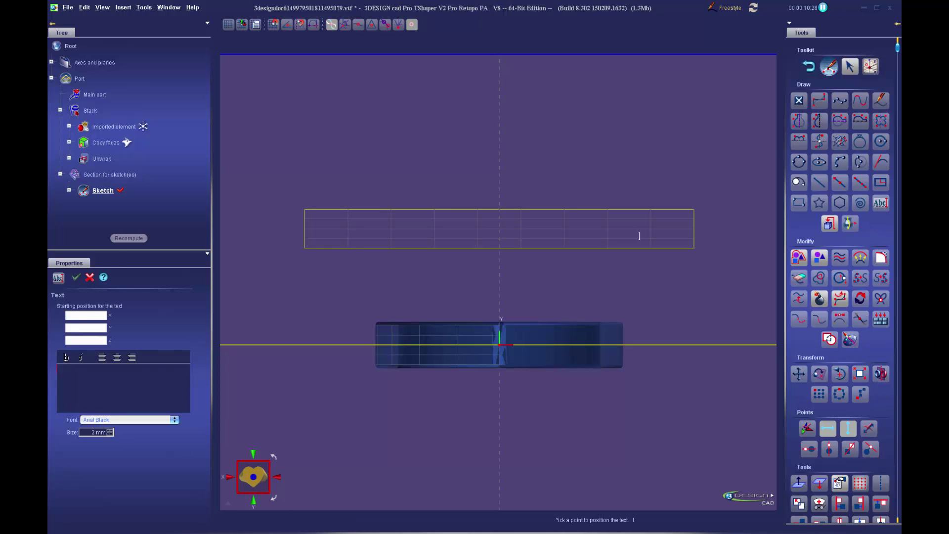
pyautogui.click(331, 239)
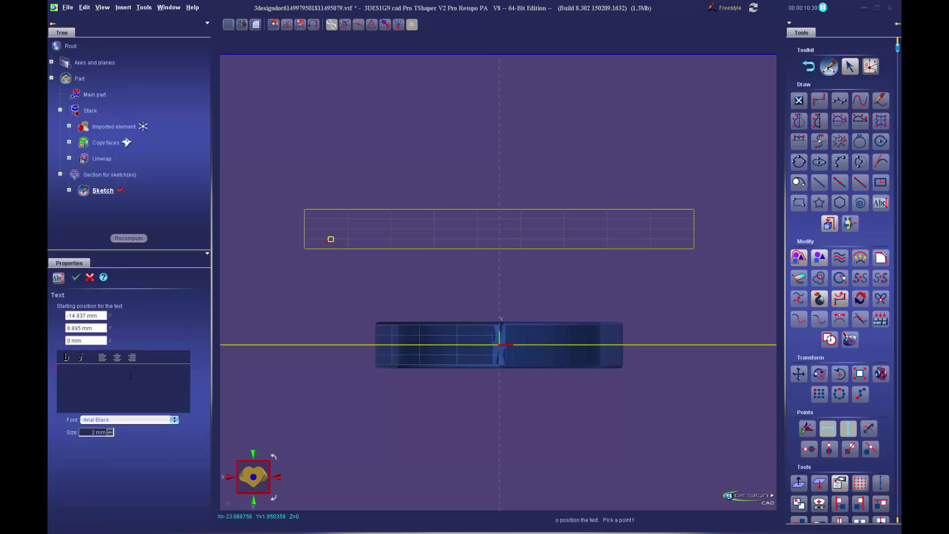
pyautogui.write('TEXT GOES')
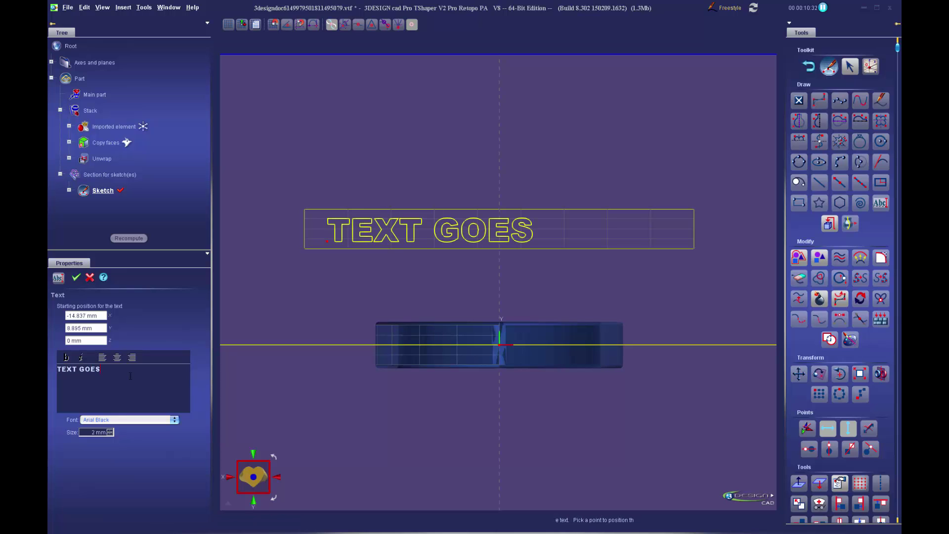
pyautogui.write(' HERE')
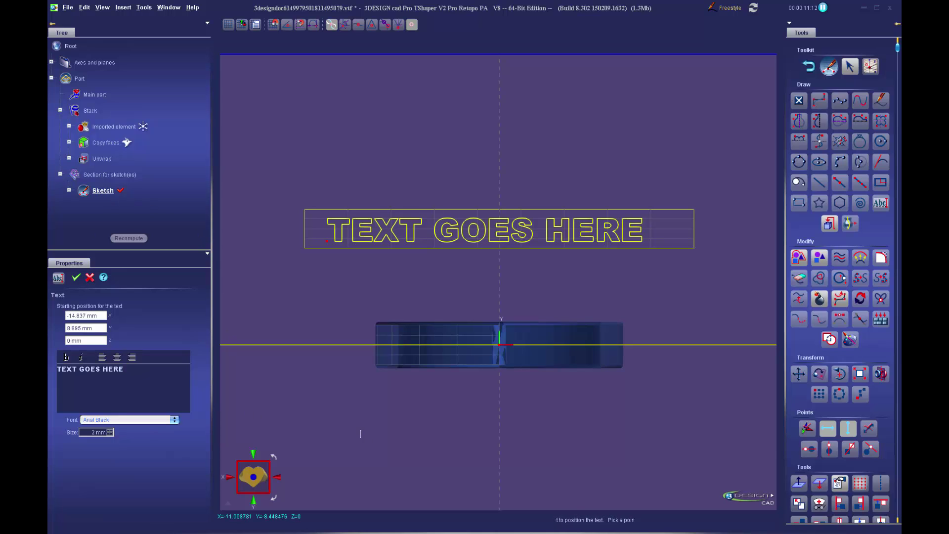
pyautogui.click(75, 278)
pyautogui.scroll(-1, 137, 205)
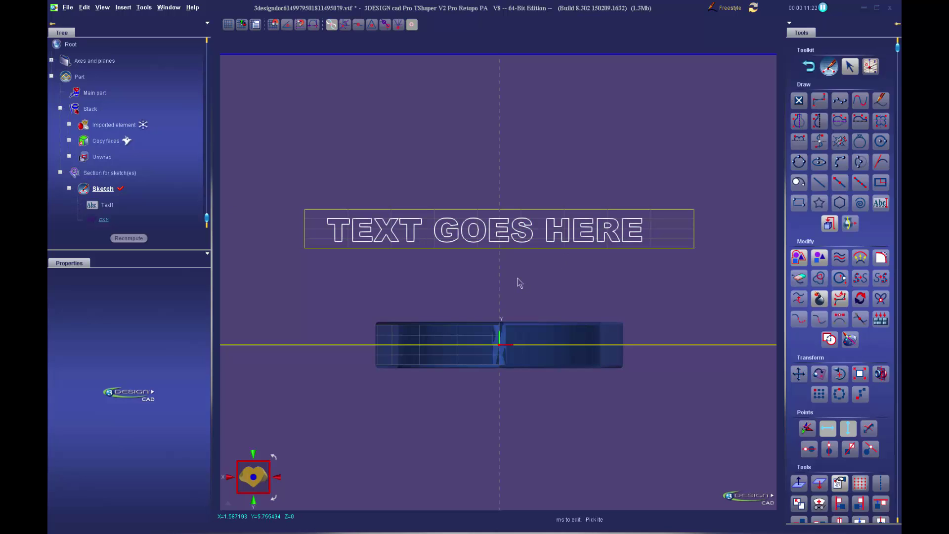
# Step: Centre the text within the strip by moving its starting position to X -13.637 mm, Y 8.995 mm, and leave the sketch
pyautogui.click(484, 244)
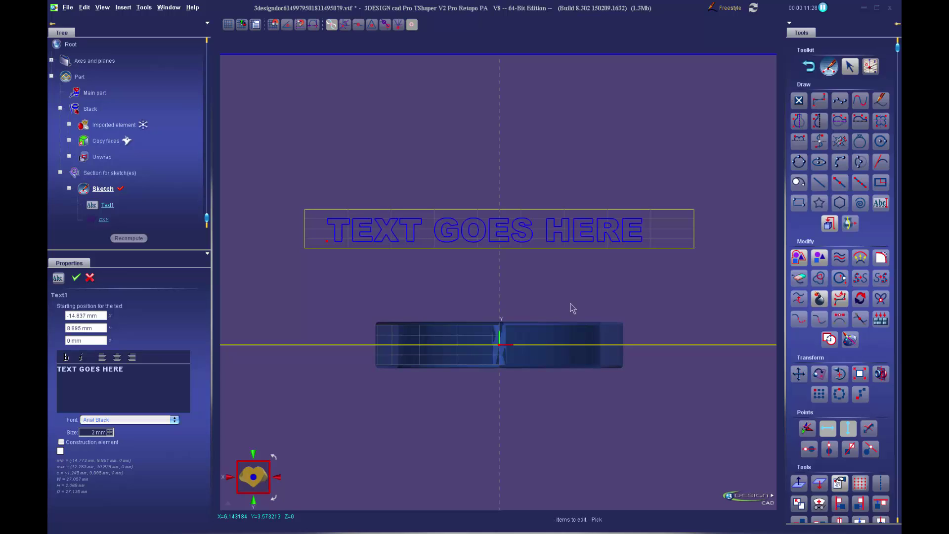
pyautogui.press('Right')
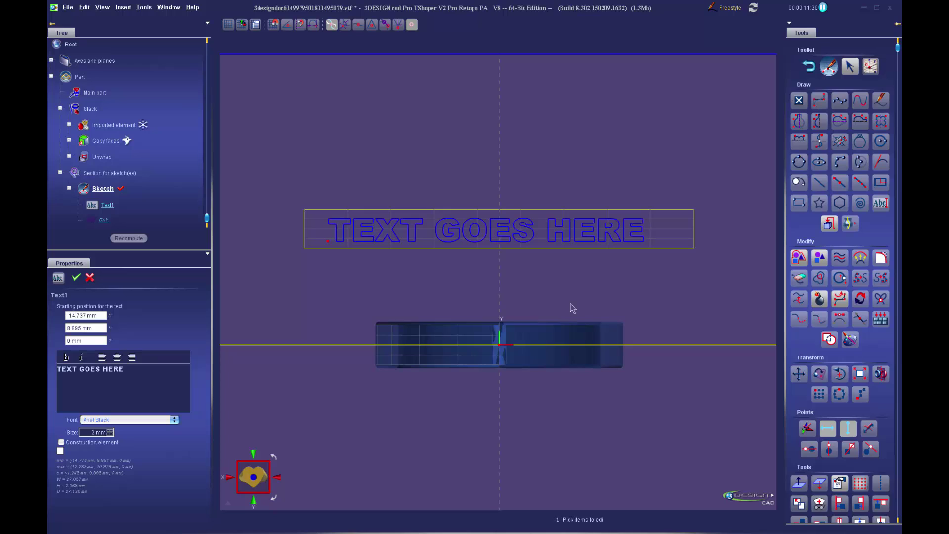
pyautogui.press('Right')
pyautogui.press('Right')
pyautogui.press('Right')
pyautogui.press('Right')
pyautogui.press('Right')
pyautogui.press('Right')
pyautogui.press('Right')
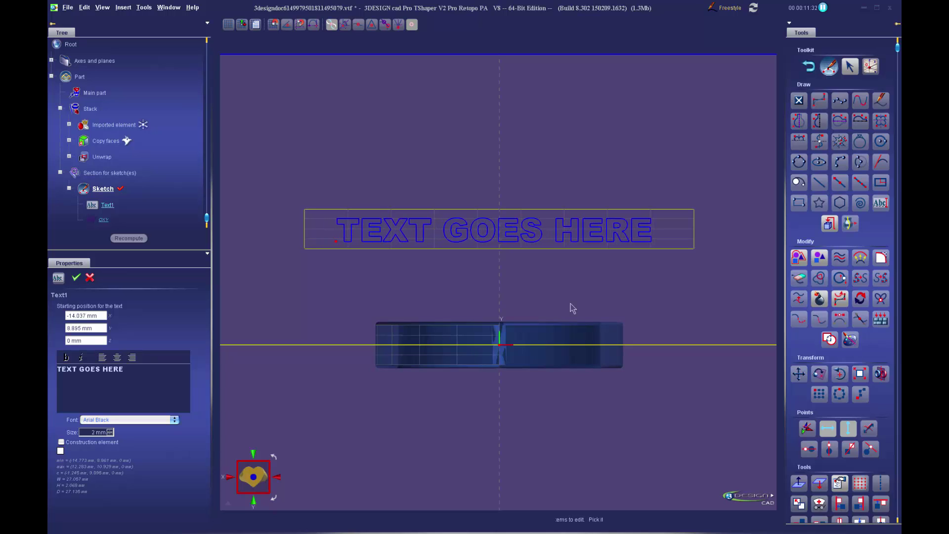
pyautogui.press('Right')
pyautogui.press('Right')
pyautogui.press('Up')
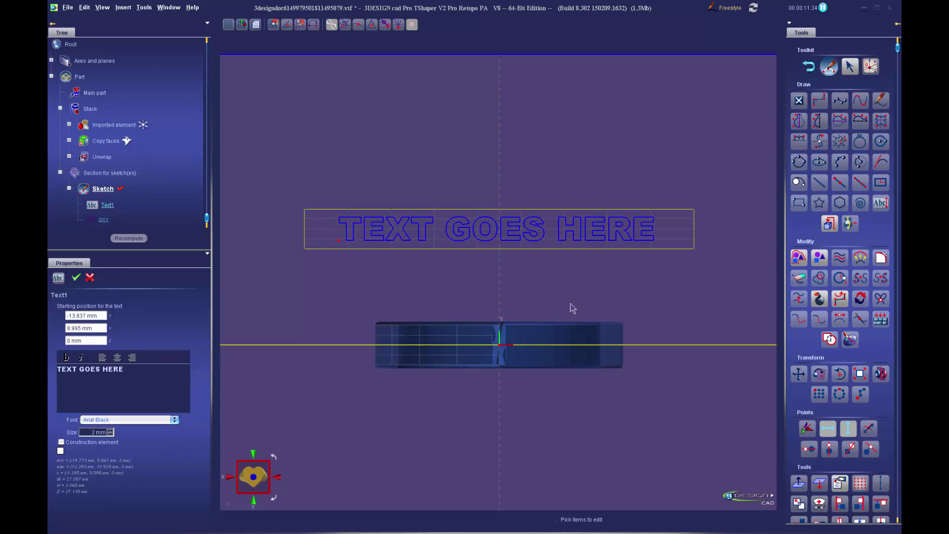
pyautogui.press('Right')
pyautogui.press('Right')
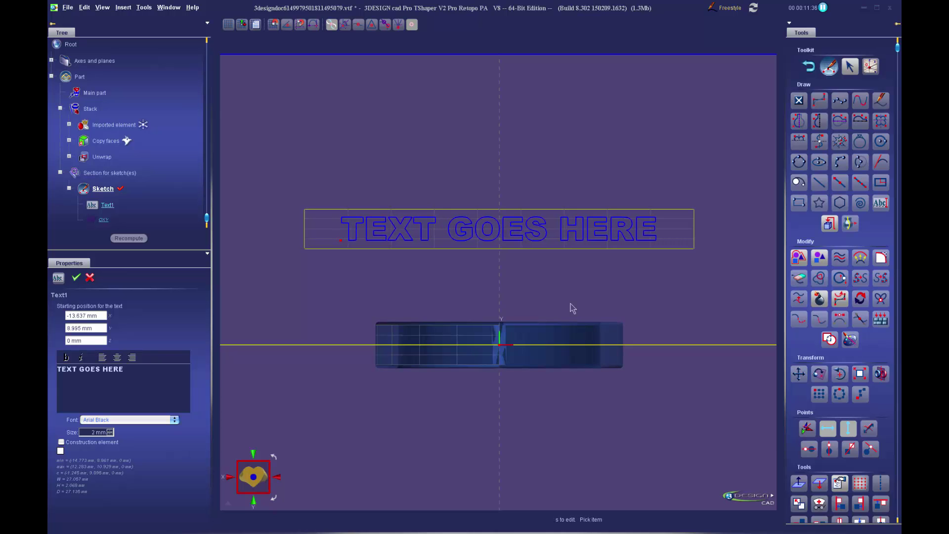
pyautogui.scroll(-2, 813, 434)
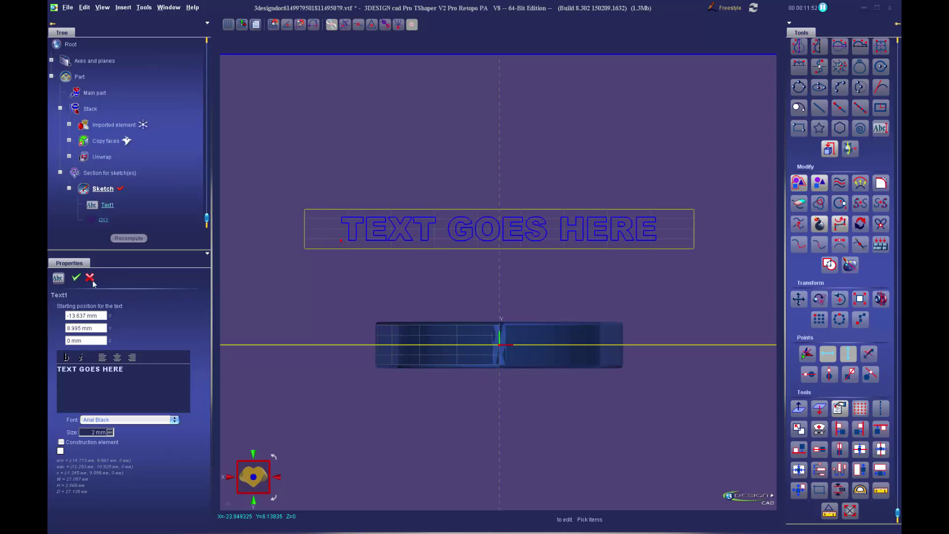
pyautogui.click(76, 277)
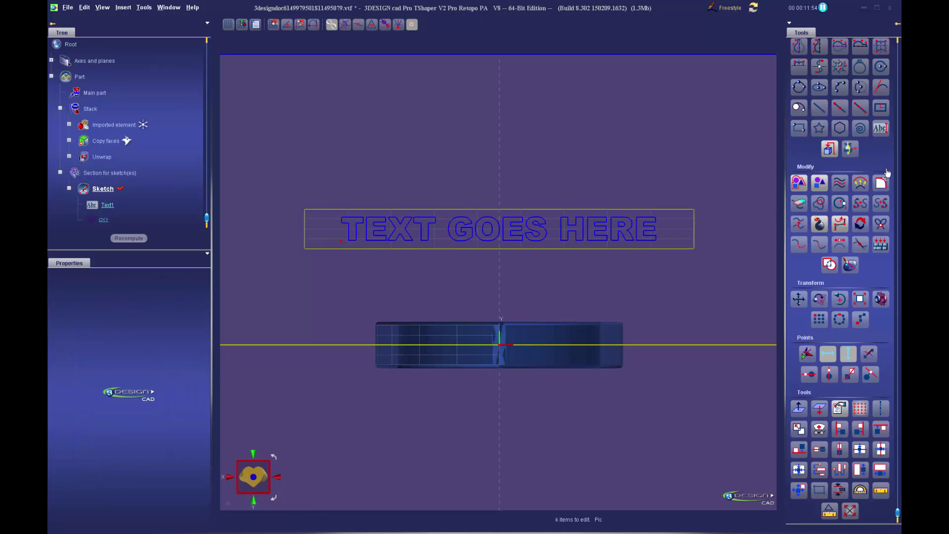
pyautogui.scroll(3, 846, 181)
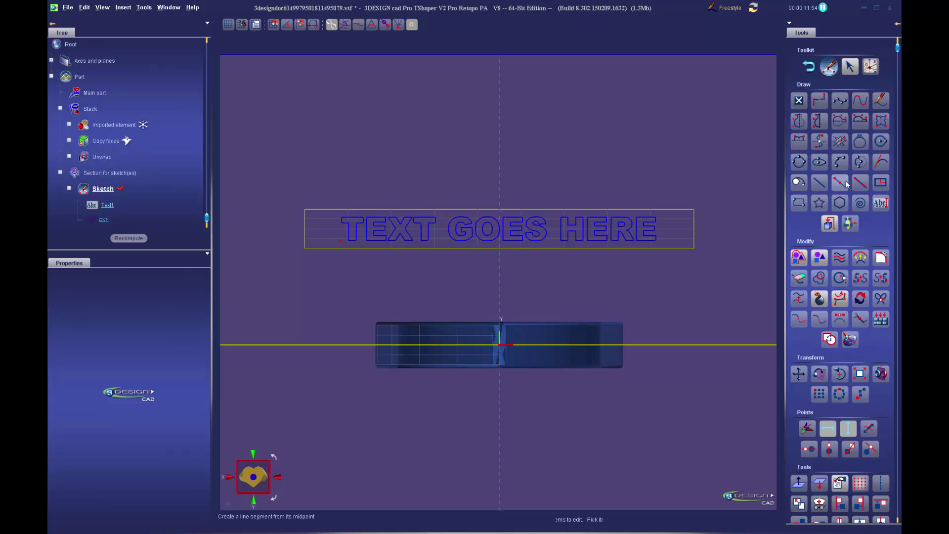
pyautogui.click(809, 67)
# Step: Extrude the sketched text symmetrically to both sides with a sweeping distance of 0.25 mm
pyautogui.moveTo(574, 287); pyautogui.dragTo(587, 313, button='middle')
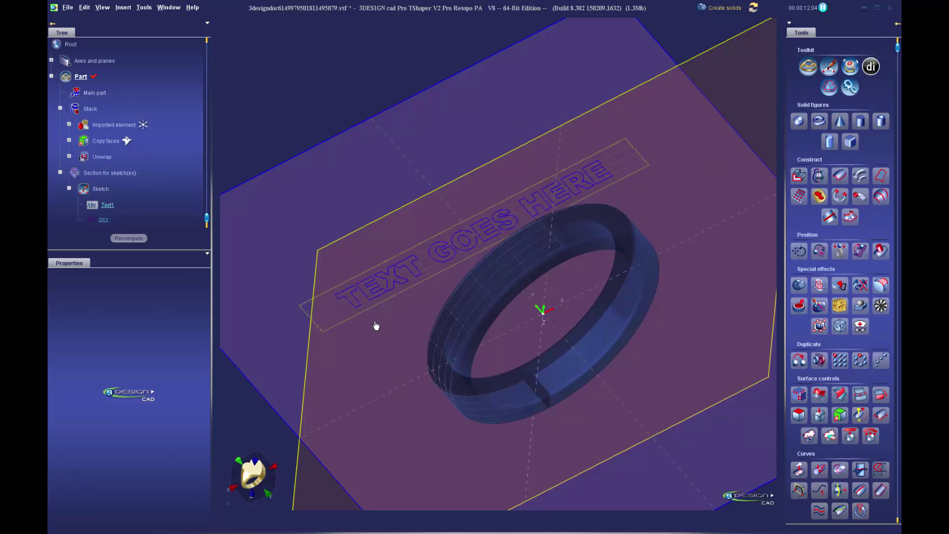
pyautogui.click(408, 283)
pyautogui.click(802, 182)
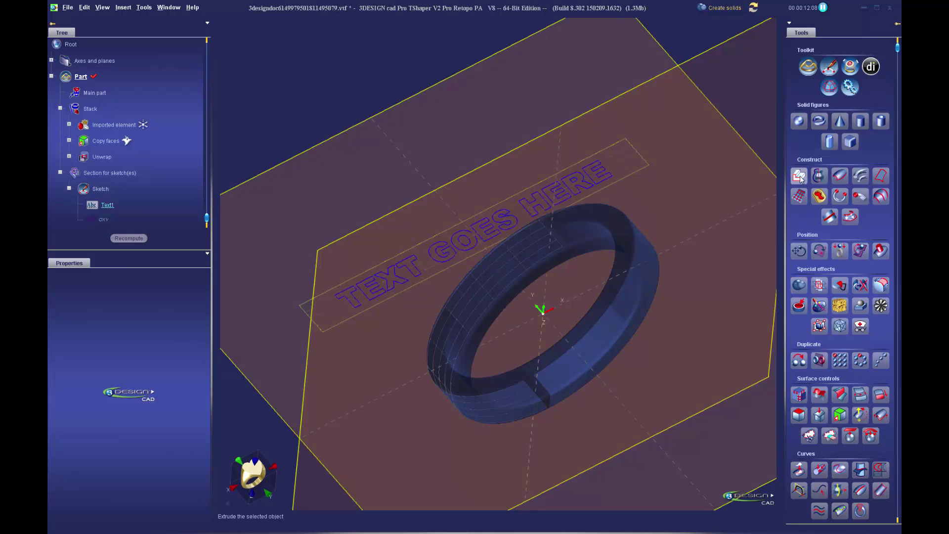
pyautogui.moveTo(553, 354); pyautogui.dragTo(584, 307, button='middle')
pyautogui.moveTo(370, 352); pyautogui.dragTo(553, 352, button='middle')
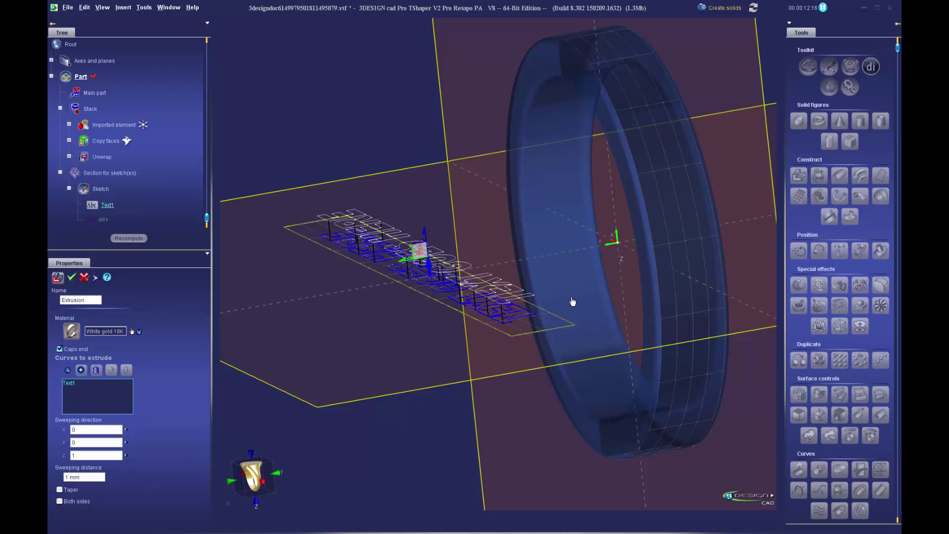
pyautogui.moveTo(572, 301); pyautogui.dragTo(294, 461, button='middle')
pyautogui.click(254, 466)
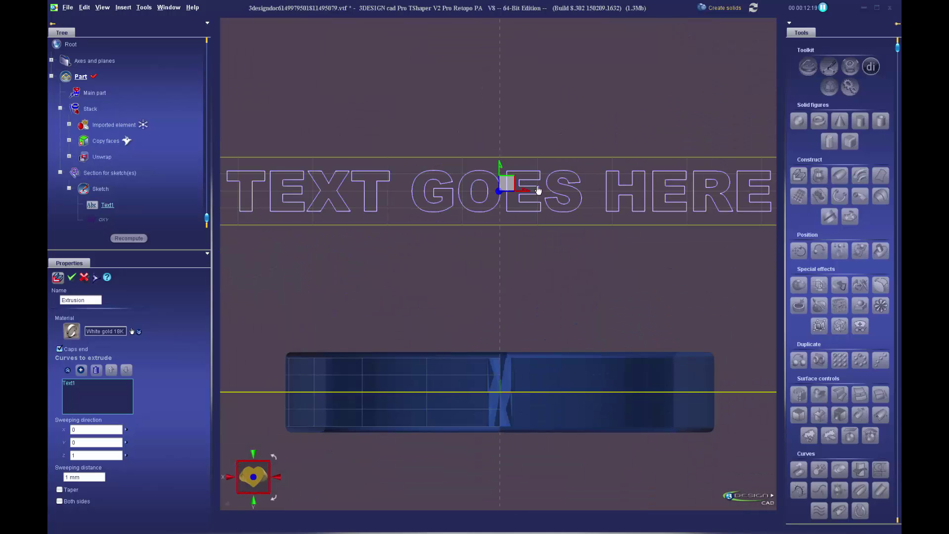
pyautogui.click(229, 477)
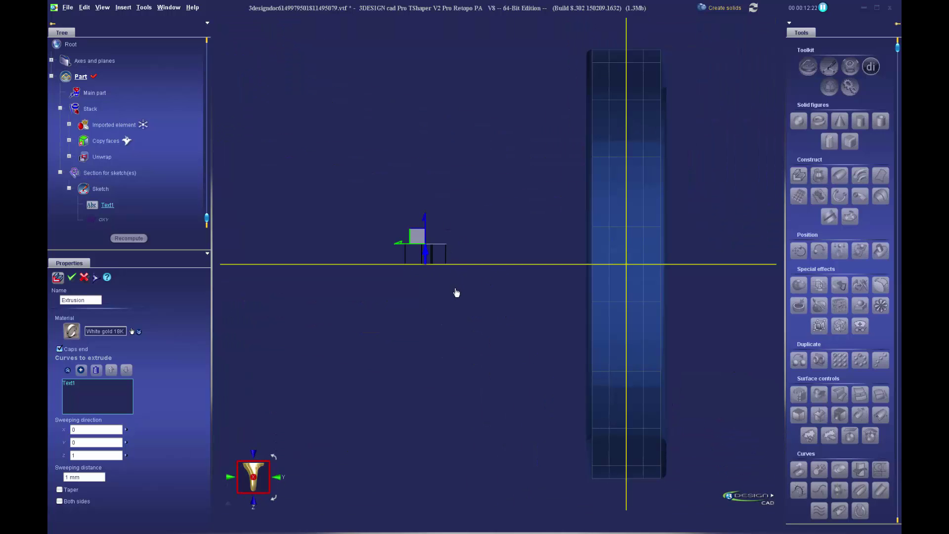
pyautogui.moveTo(553, 242); pyautogui.dragTo(487, 283, button='middle')
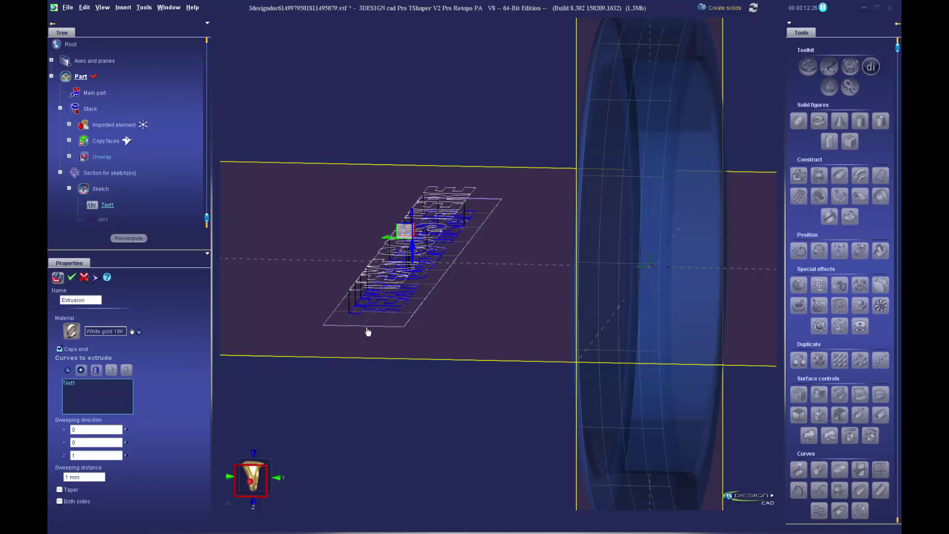
pyautogui.click(386, 327)
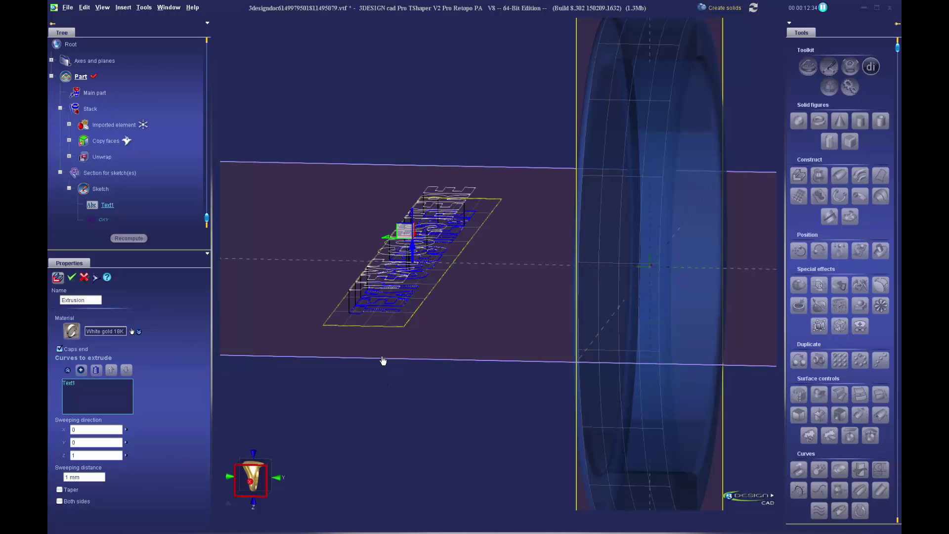
pyautogui.click(59, 500)
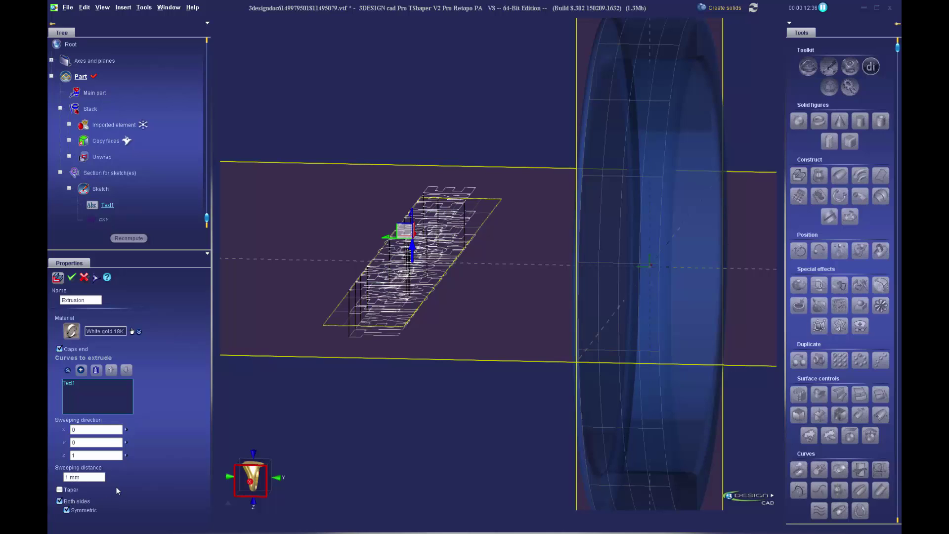
pyautogui.click(95, 477)
pyautogui.write('.25')
pyautogui.press('Return')
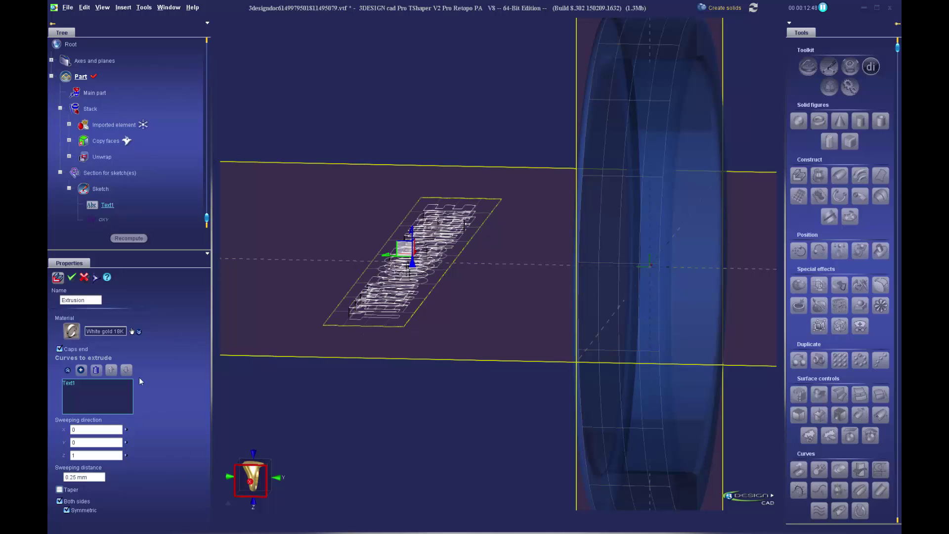
pyautogui.click(71, 277)
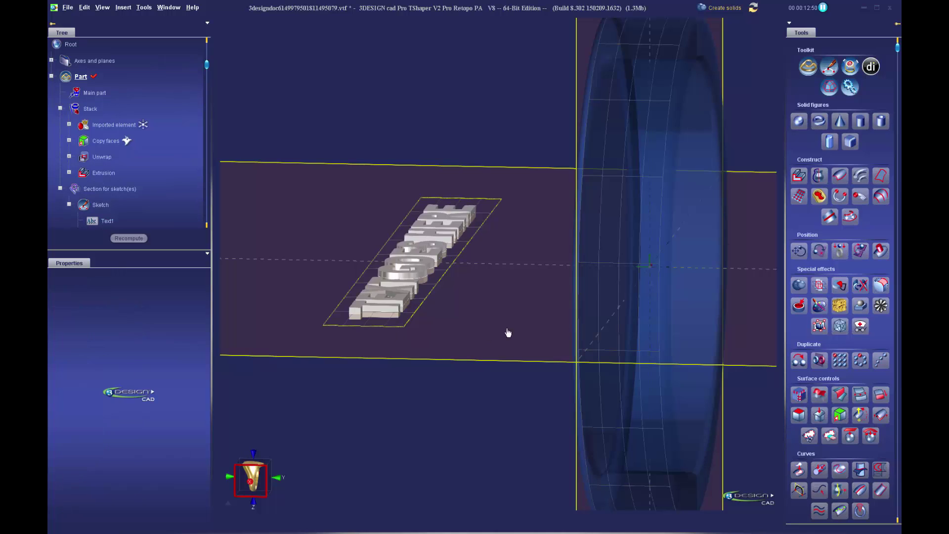
# Step: UV wrap the extruded text onto the ring's outer face using the unwrapped strip, without keeping the original
pyautogui.moveTo(506, 332); pyautogui.dragTo(437, 288, button='right')
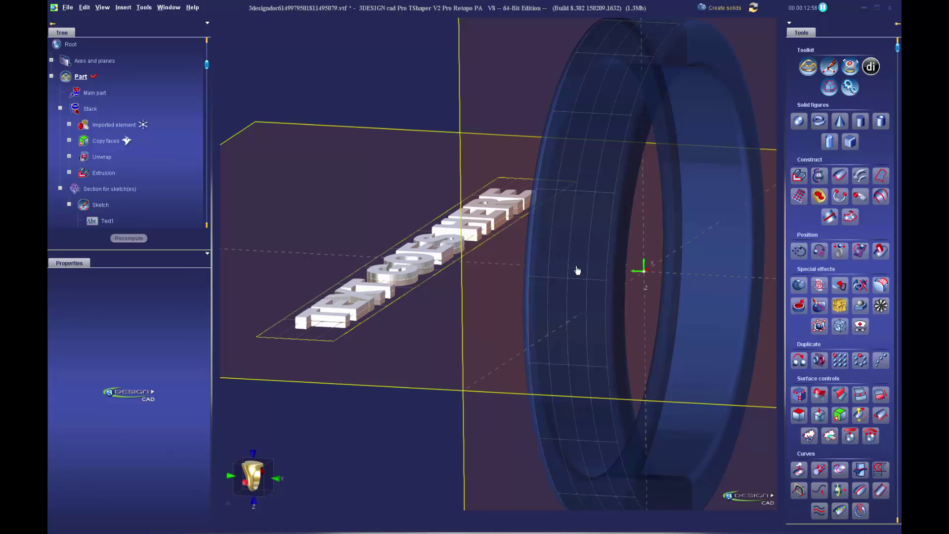
pyautogui.moveTo(426, 307); pyautogui.dragTo(369, 339, button='right')
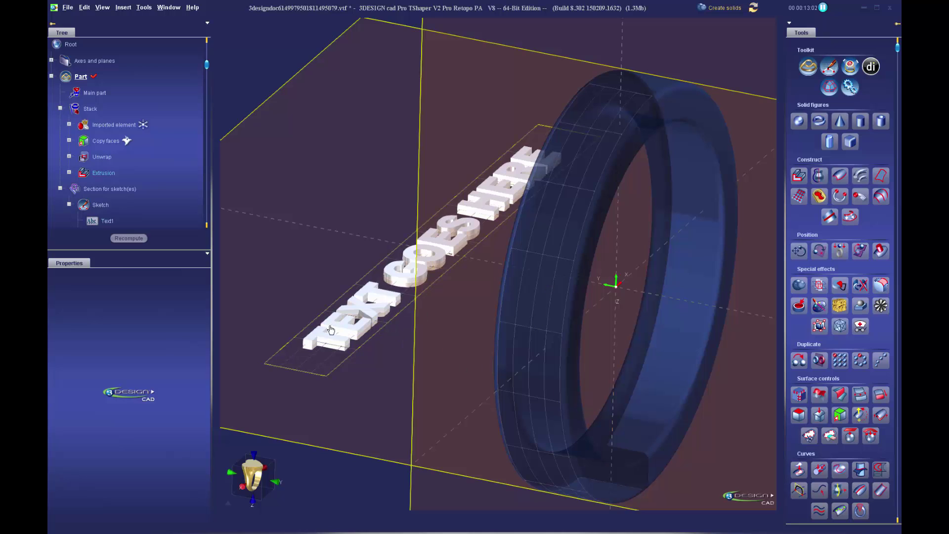
pyautogui.click(359, 335)
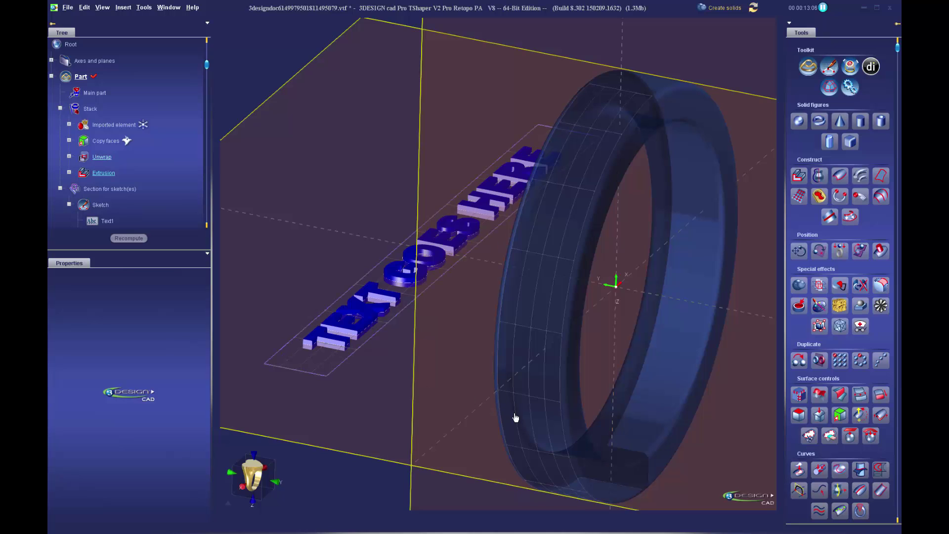
pyautogui.scroll(-2, 871, 427)
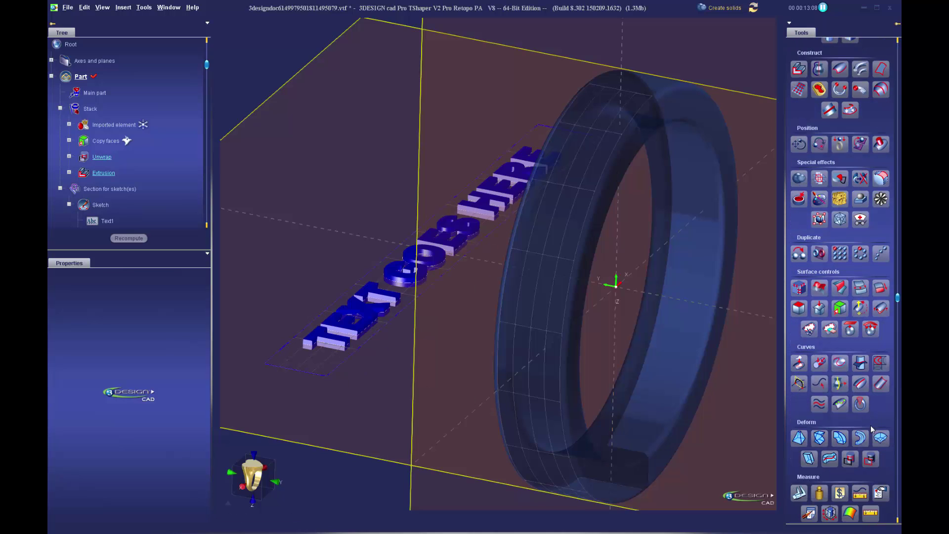
pyautogui.click(871, 459)
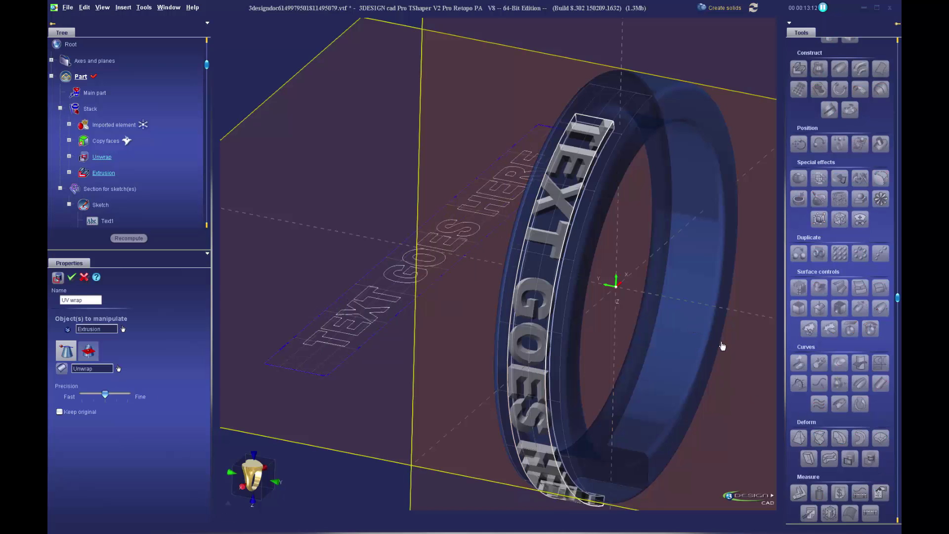
pyautogui.moveTo(720, 341); pyautogui.dragTo(666, 395, button='middle')
pyautogui.scroll(-2, 634, 389)
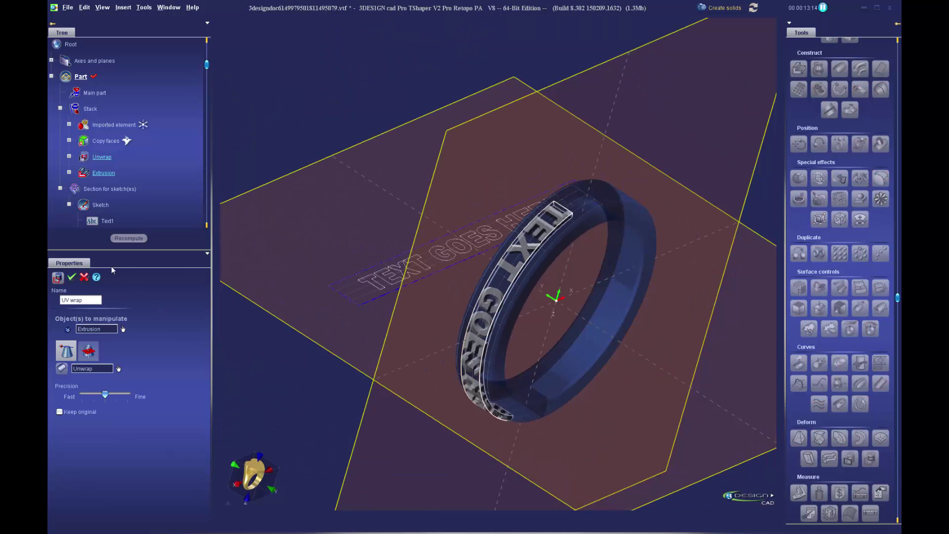
pyautogui.click(72, 278)
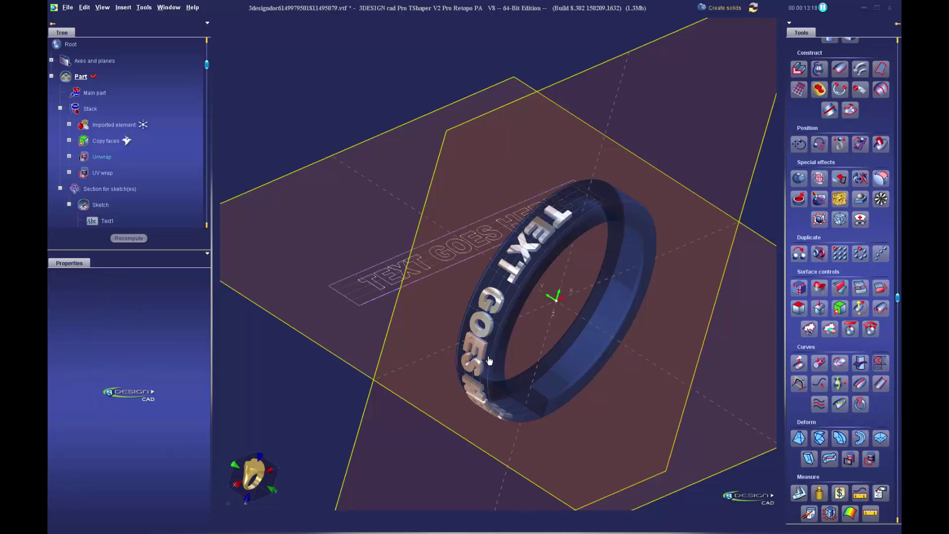
# Step: Run a geometry check on the text wrapped around the ring
pyautogui.moveTo(494, 364); pyautogui.dragTo(592, 328, button='middle')
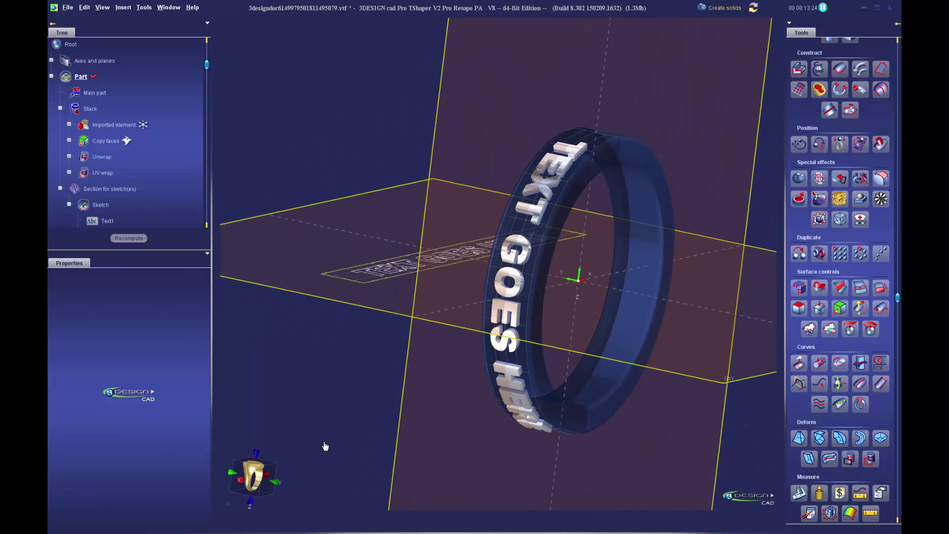
pyautogui.click(508, 291)
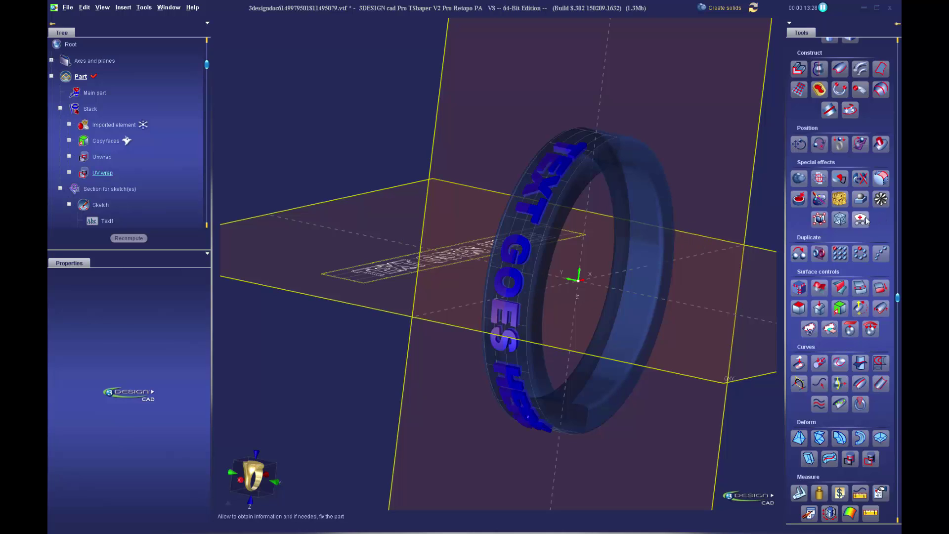
pyautogui.click(60, 410)
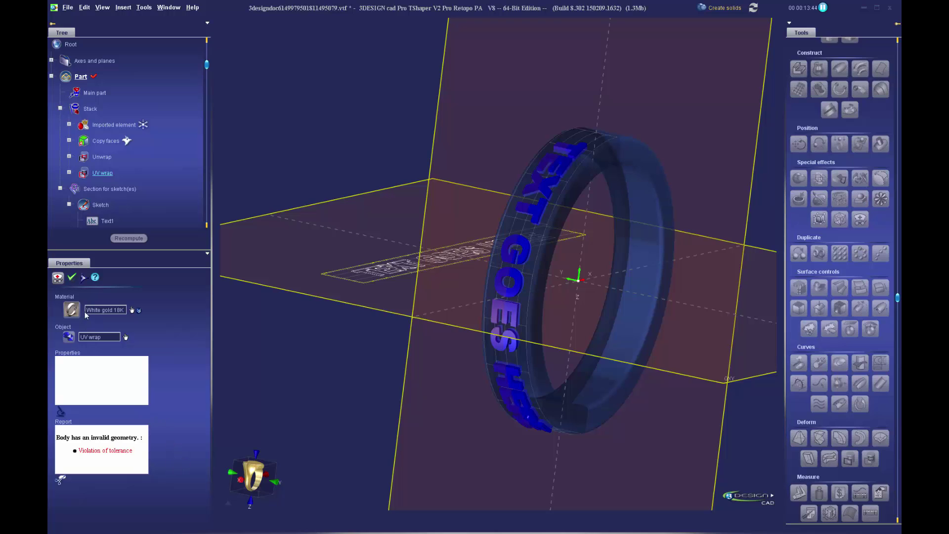
pyautogui.click(73, 282)
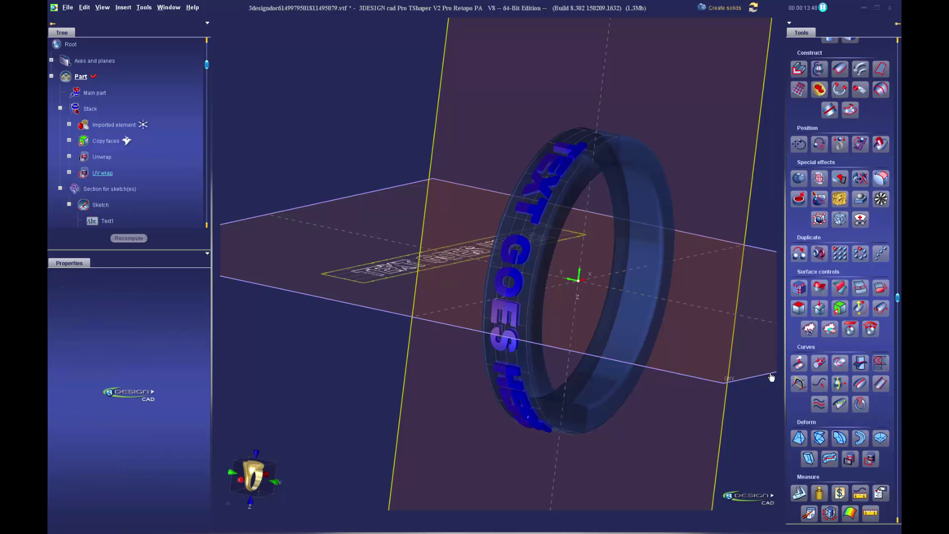
# Step: Preview a polygon conversion of the wrapped text and discard it
pyautogui.click(841, 219)
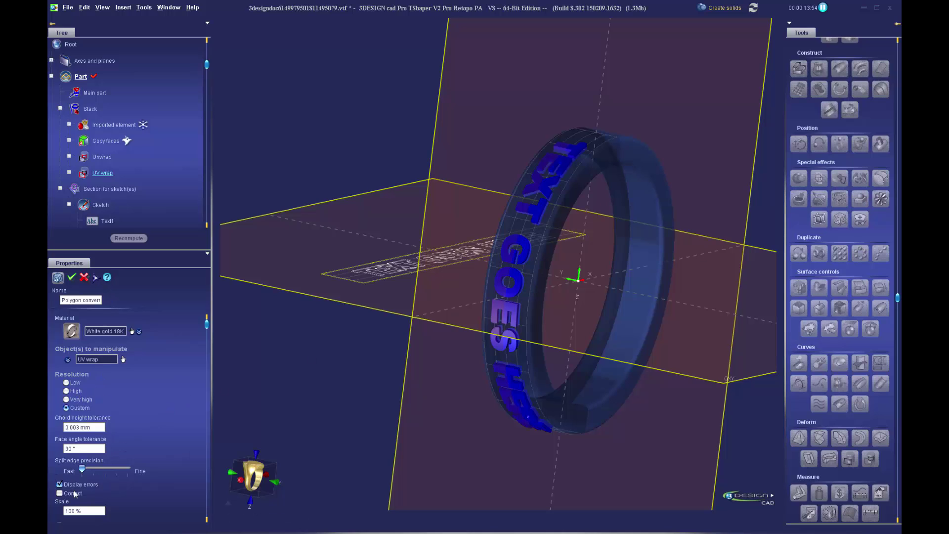
pyautogui.click(96, 279)
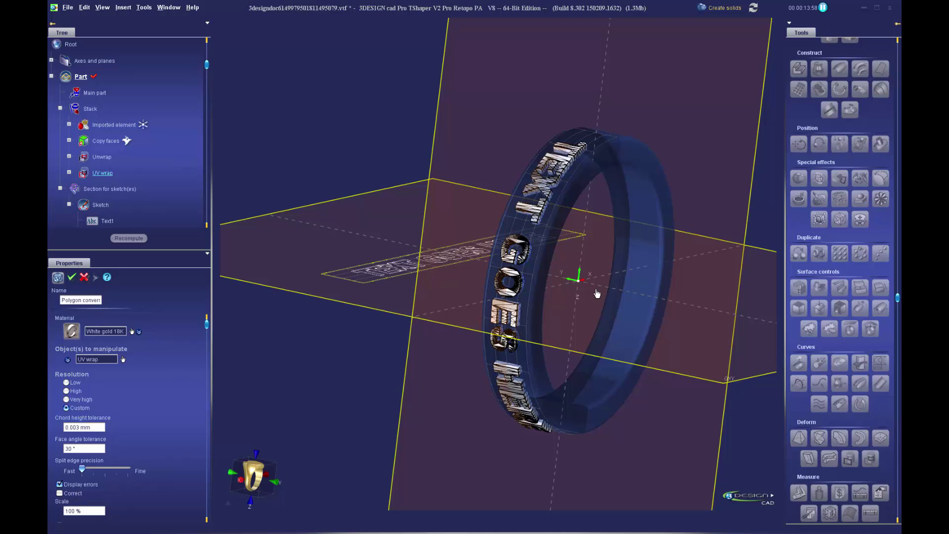
pyautogui.scroll(3, 634, 225)
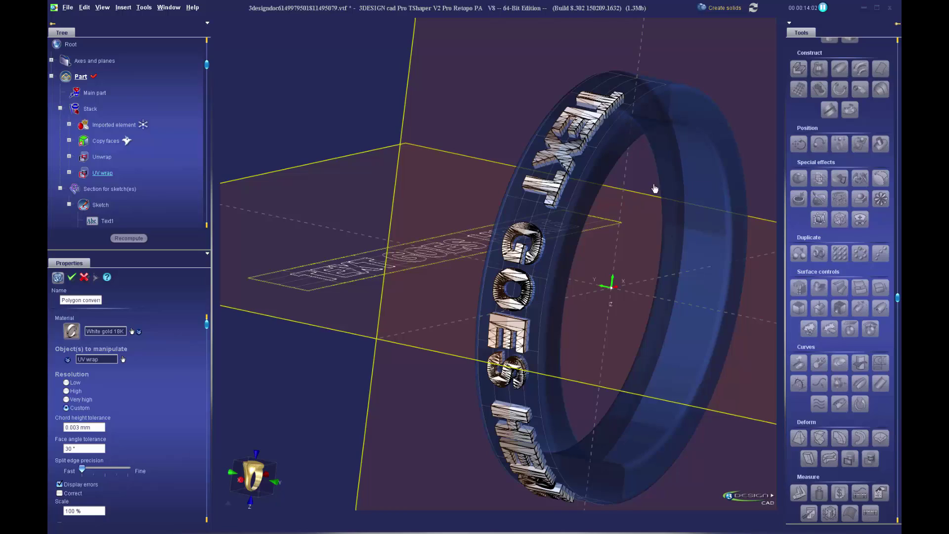
pyautogui.moveTo(632, 284); pyautogui.dragTo(595, 316, button='middle')
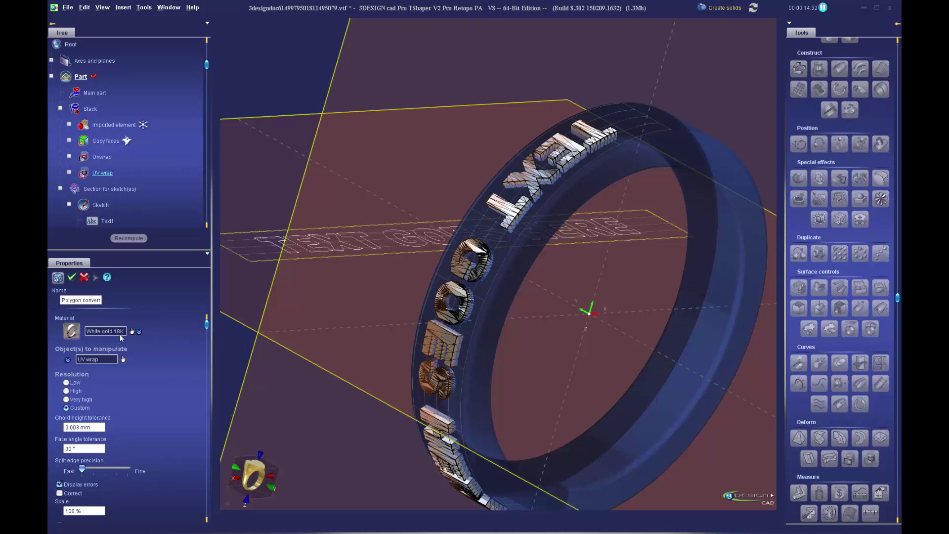
pyautogui.click(85, 278)
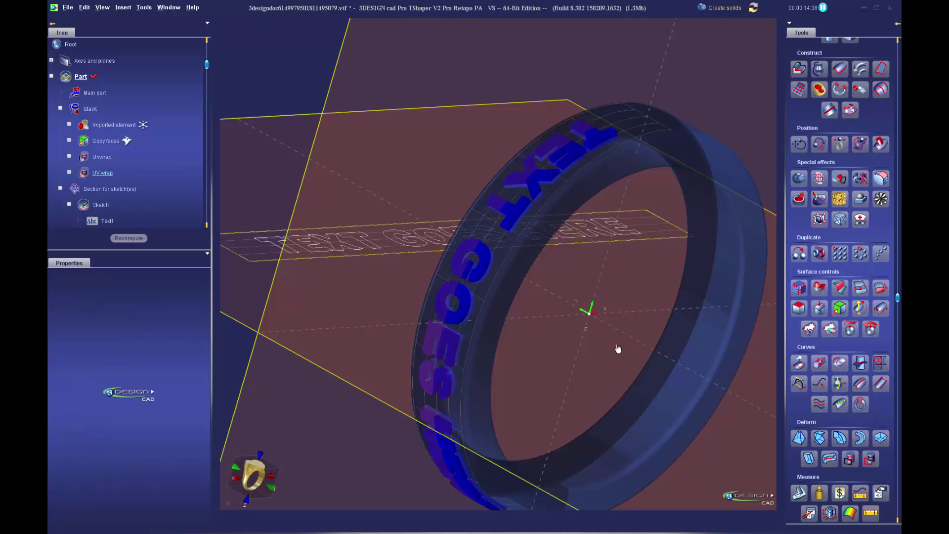
# Step: Edit the unwrap of the ring's outer face and rotate the flat strip by 180 degrees
pyautogui.scroll(-1, 615, 346)
pyautogui.moveTo(587, 275); pyautogui.dragTo(574, 298, button='middle')
pyautogui.scroll(-2, 583, 352)
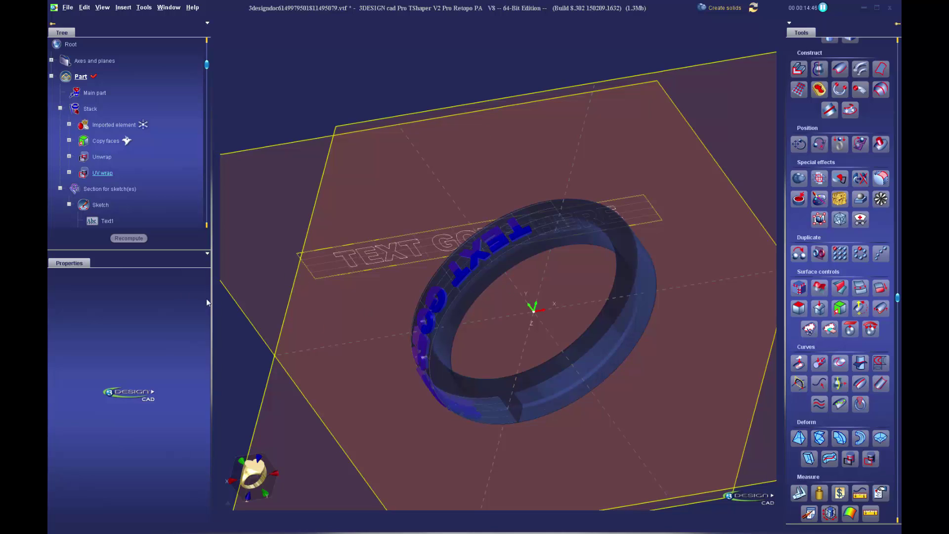
pyautogui.click(318, 281)
pyautogui.doubleClick(488, 406)
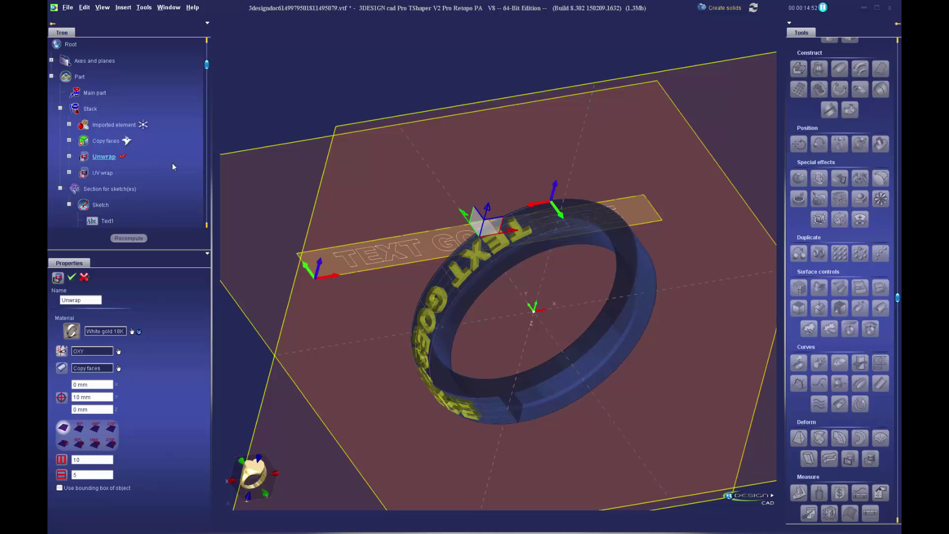
pyautogui.click(78, 427)
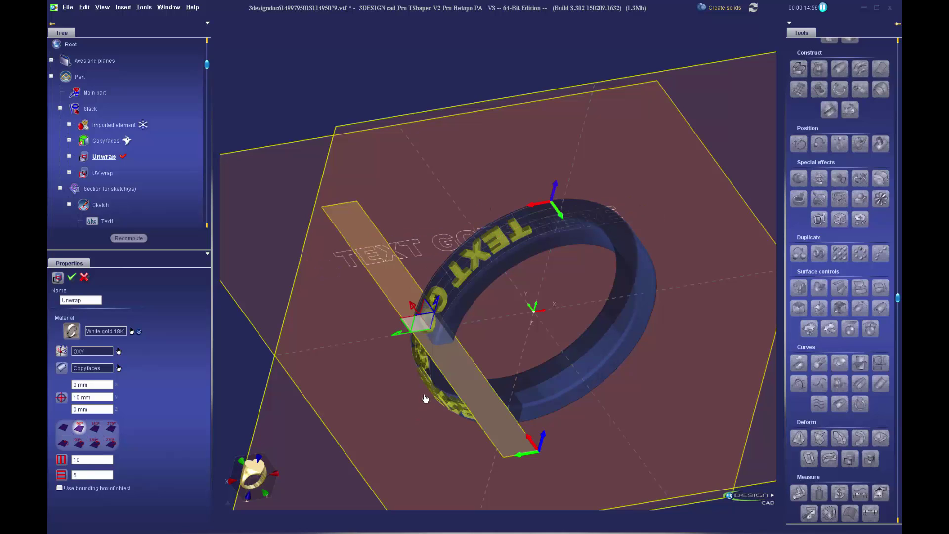
pyautogui.click(95, 428)
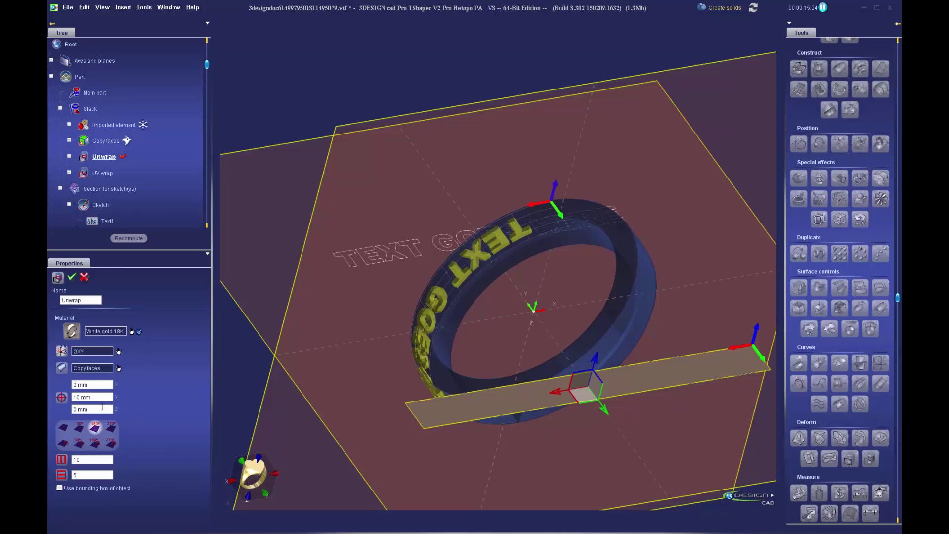
# Step: Set the unwrapped strip's Y position to -10 mm and apply the edit so the wrapped text recomputes
pyautogui.click(103, 398)
pyautogui.write('-10')
pyautogui.press('Tab')
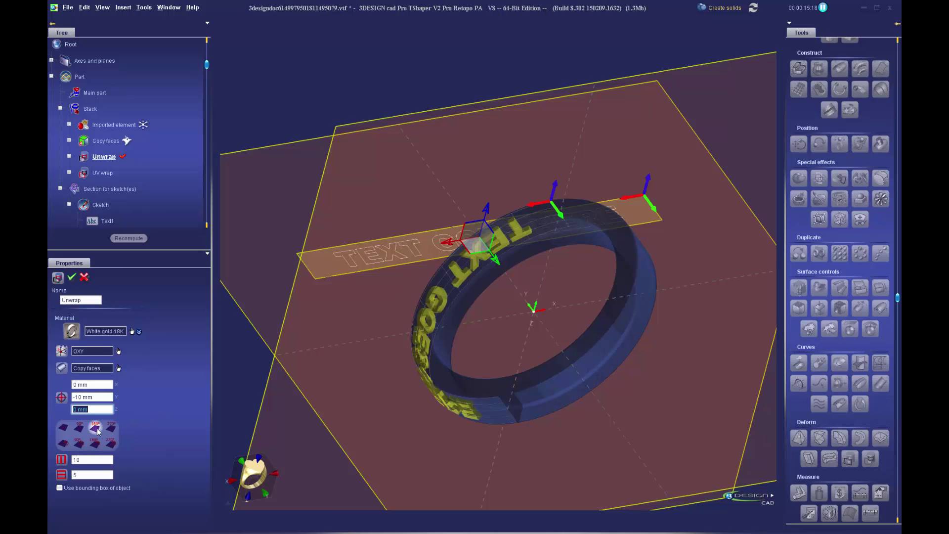
pyautogui.moveTo(583, 301); pyautogui.dragTo(557, 362, button='middle')
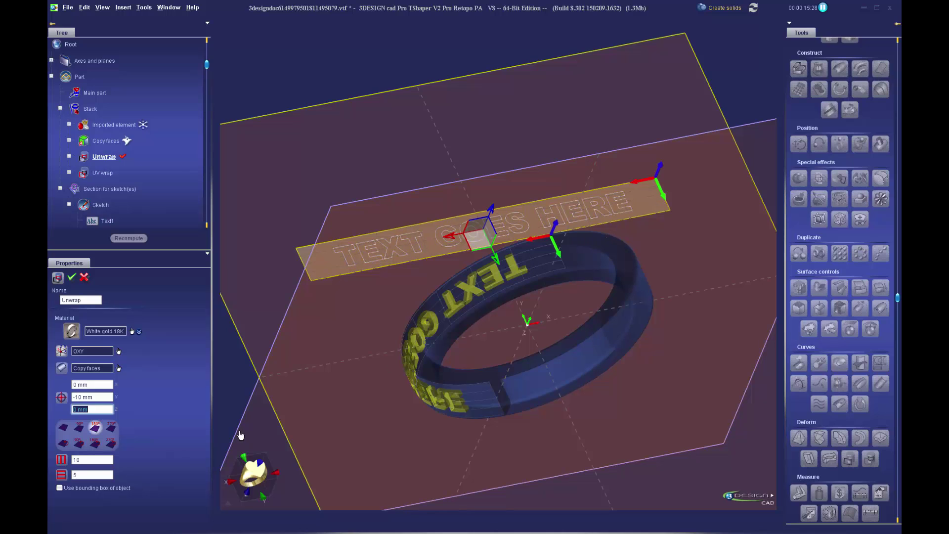
pyautogui.click(72, 277)
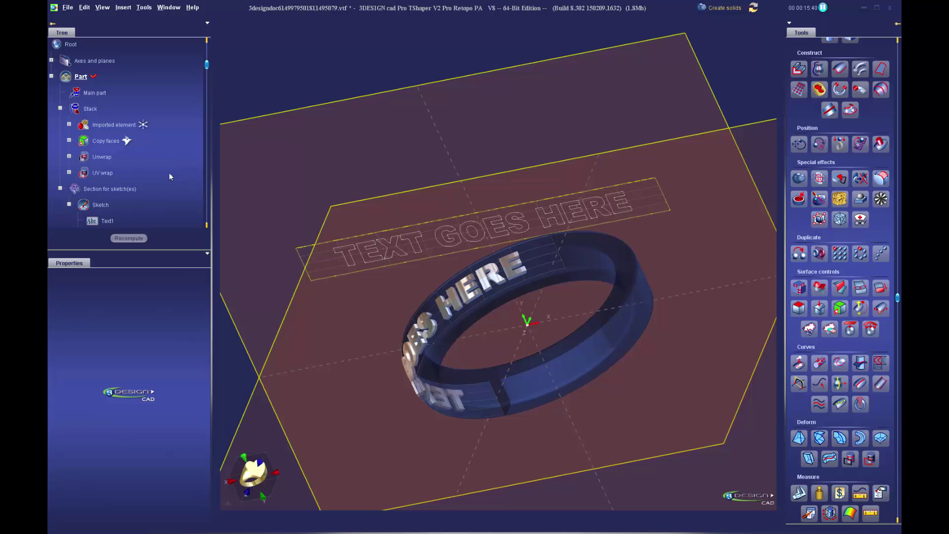
# Step: Try the flipped 180-degree orientation for the unwrap, and return it to the unflipped one
pyautogui.doubleClick(111, 159)
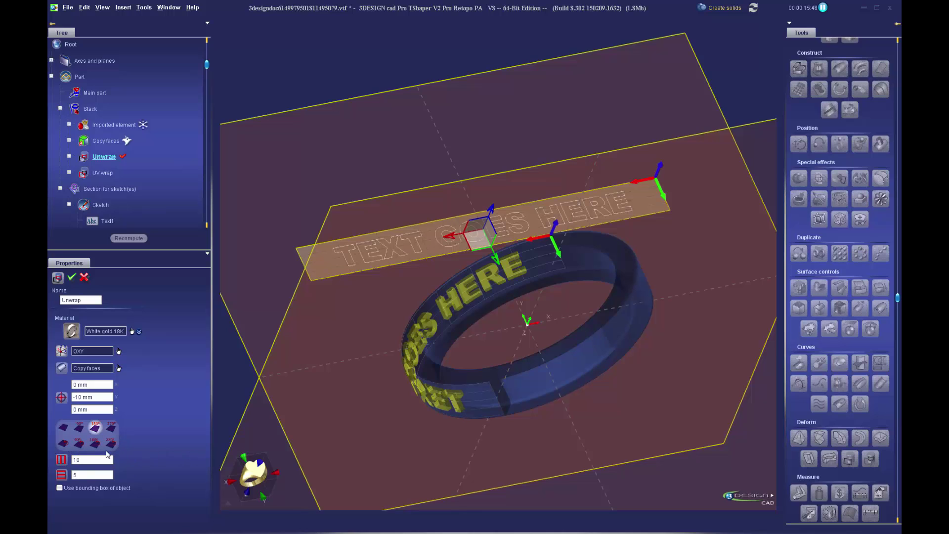
pyautogui.click(94, 444)
pyautogui.moveTo(597, 383); pyautogui.dragTo(613, 351, button='middle')
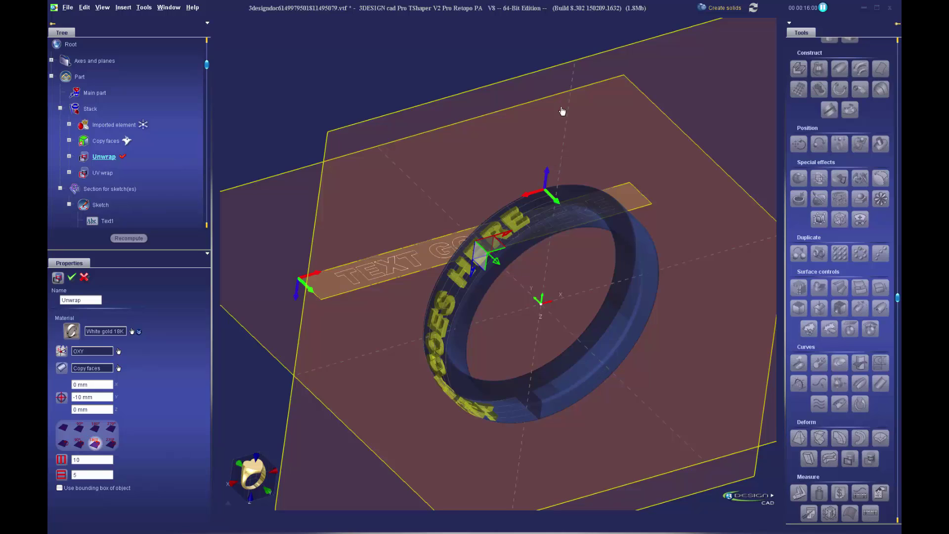
pyautogui.click(72, 279)
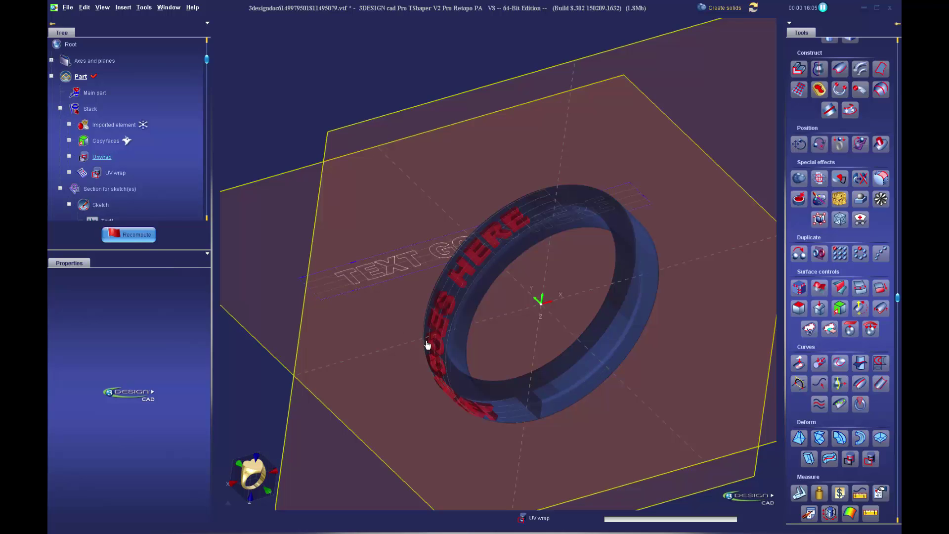
pyautogui.moveTo(494, 347); pyautogui.dragTo(521, 379, button='middle')
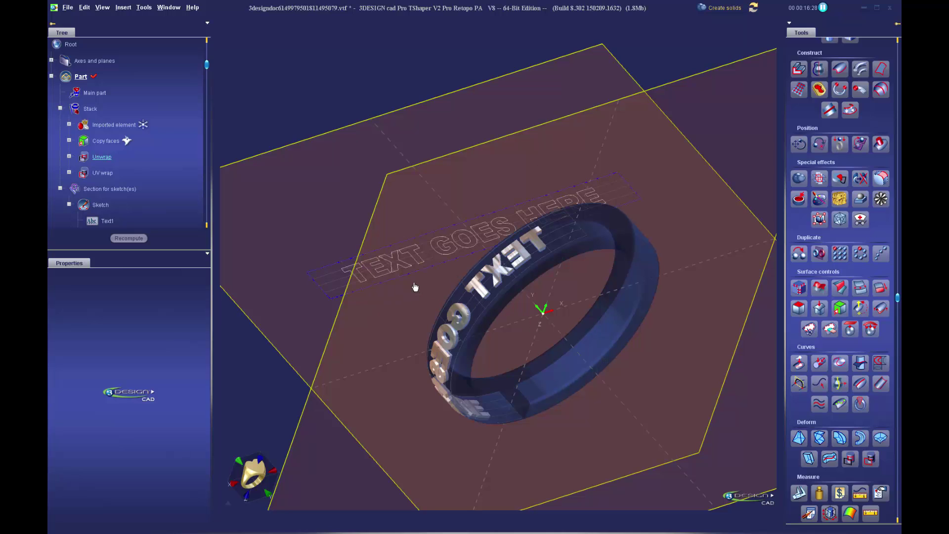
pyautogui.doubleClick(382, 288)
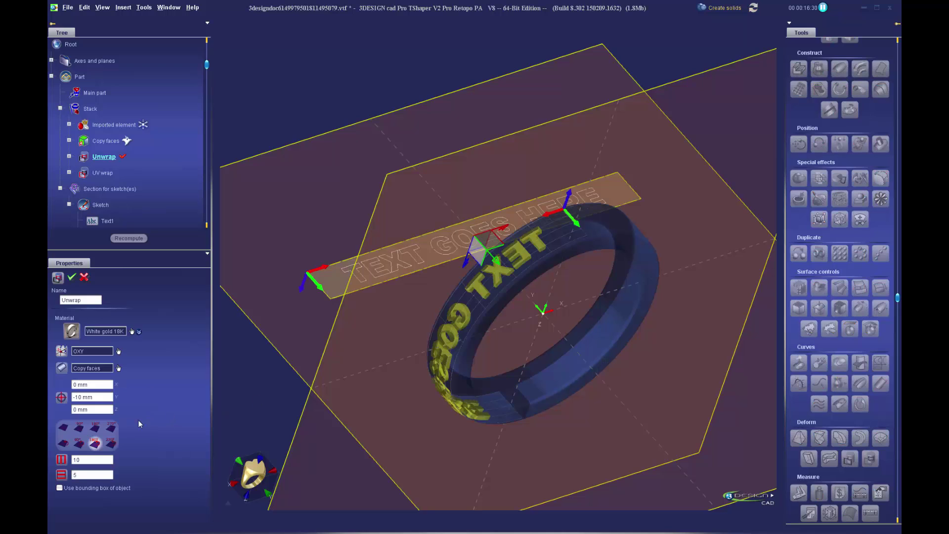
pyautogui.click(72, 277)
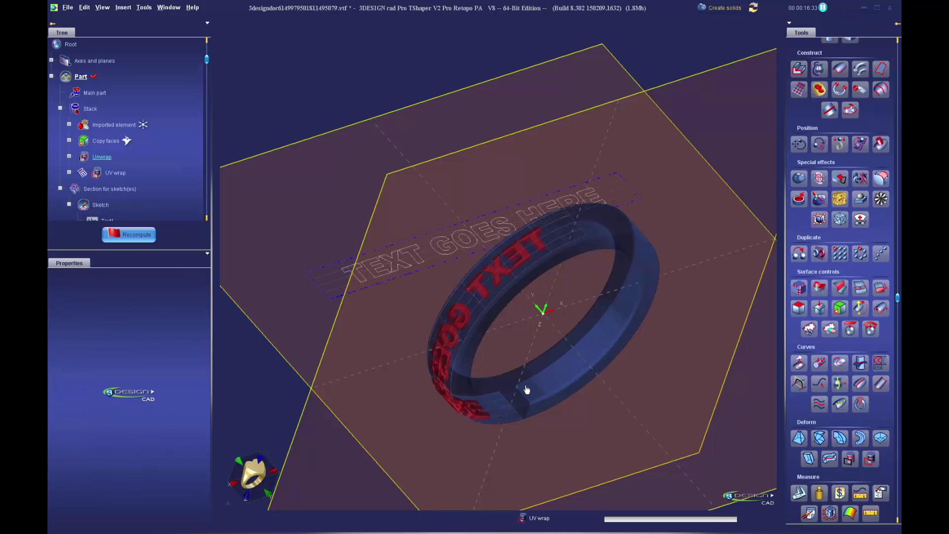
# Step: Turn off the imported ring's transparency, and hide the unwrapped strip and the flat text sketch
pyautogui.rightClick(124, 130)
pyautogui.click(188, 182)
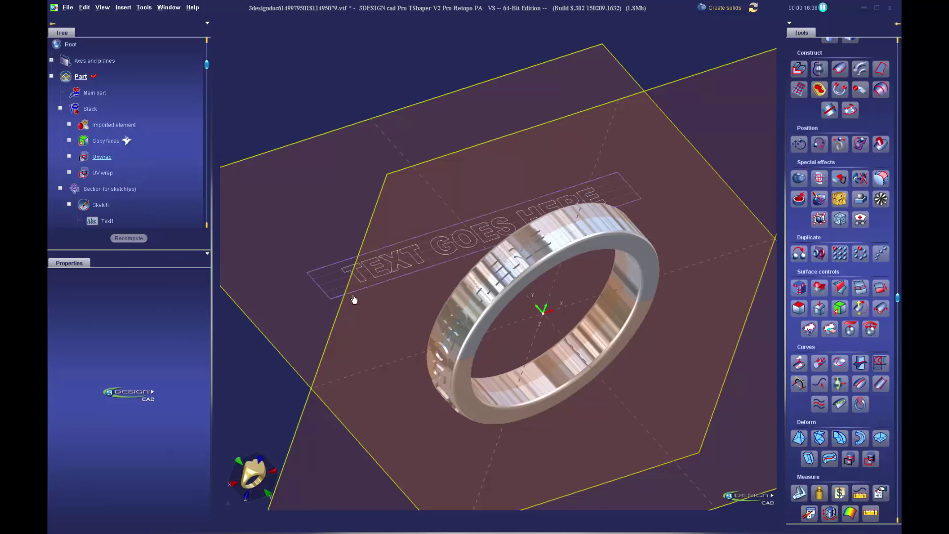
pyautogui.rightClick(369, 292)
pyautogui.click(380, 302)
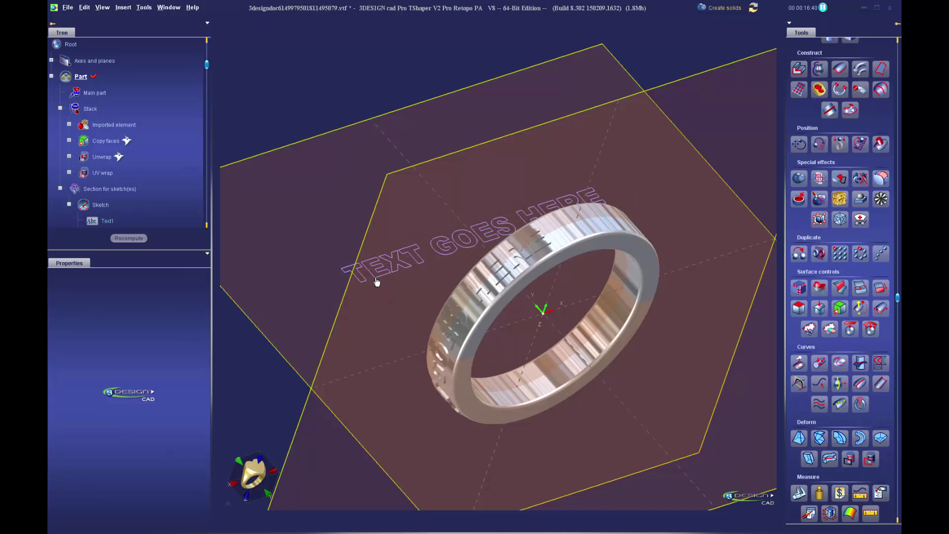
pyautogui.rightClick(375, 282)
pyautogui.click(398, 305)
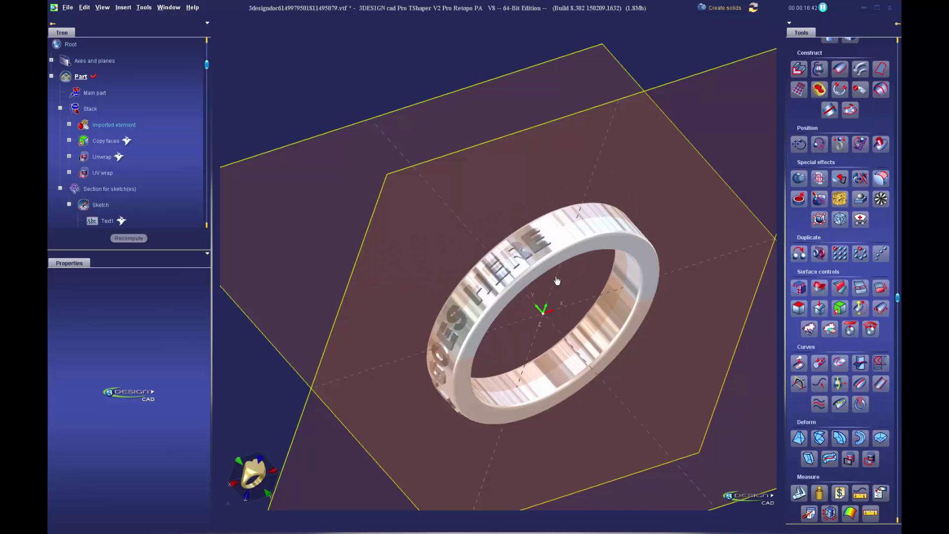
# Step: Try a Boolean subtraction with the wrapped text as first object and the ring as second, and undo it
pyautogui.moveTo(557, 281); pyautogui.dragTo(535, 294, button='middle')
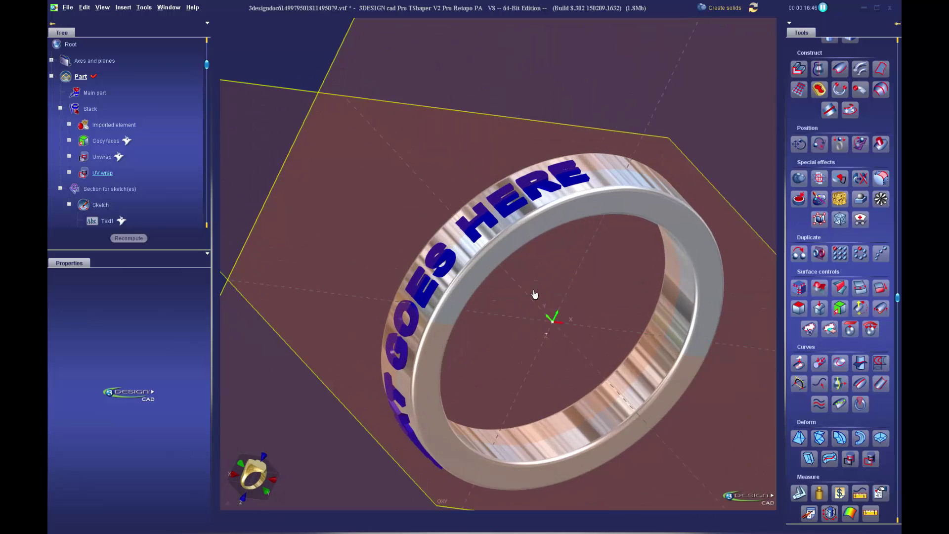
pyautogui.scroll(2, 463, 264)
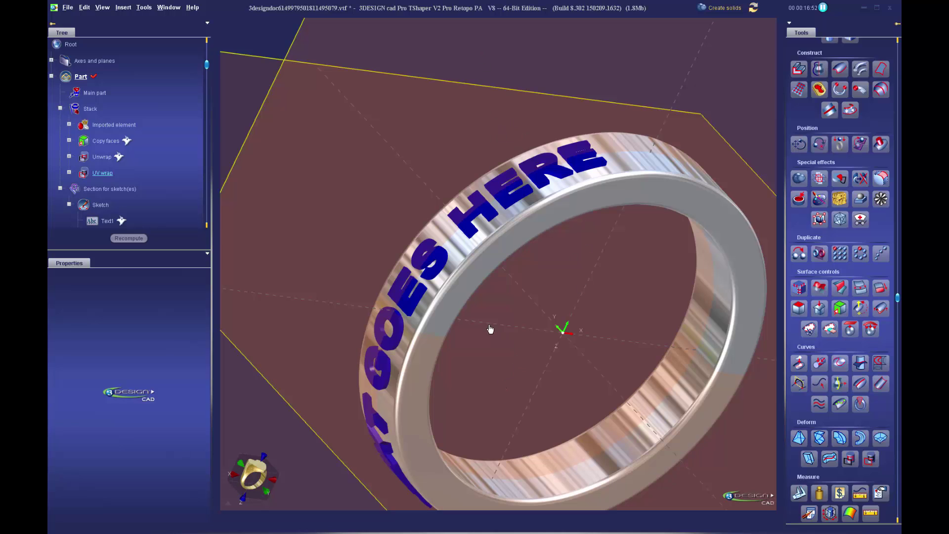
pyautogui.click(445, 313)
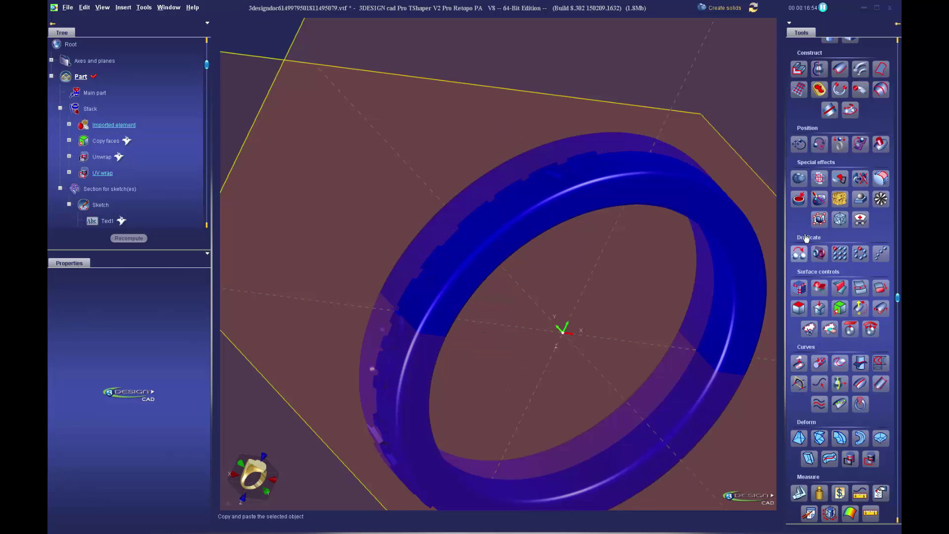
pyautogui.click(799, 179)
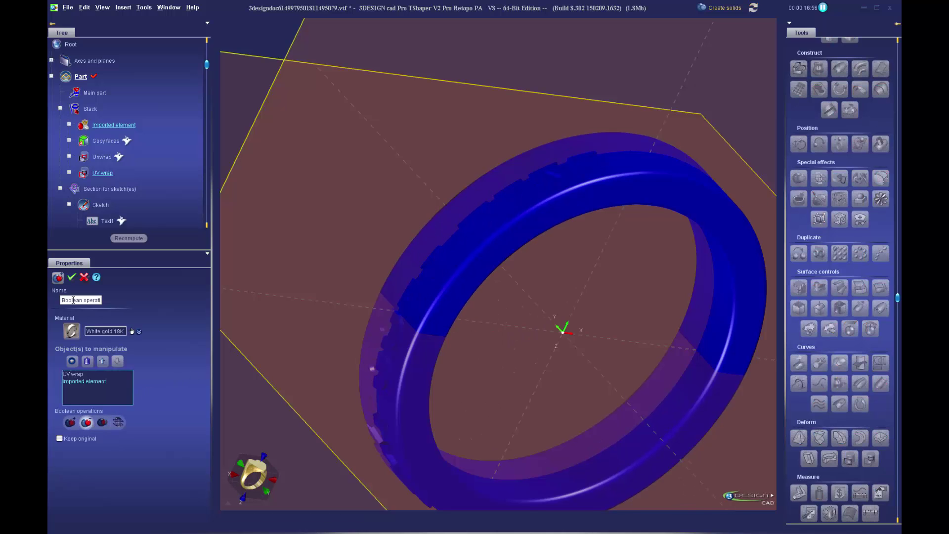
pyautogui.click(72, 278)
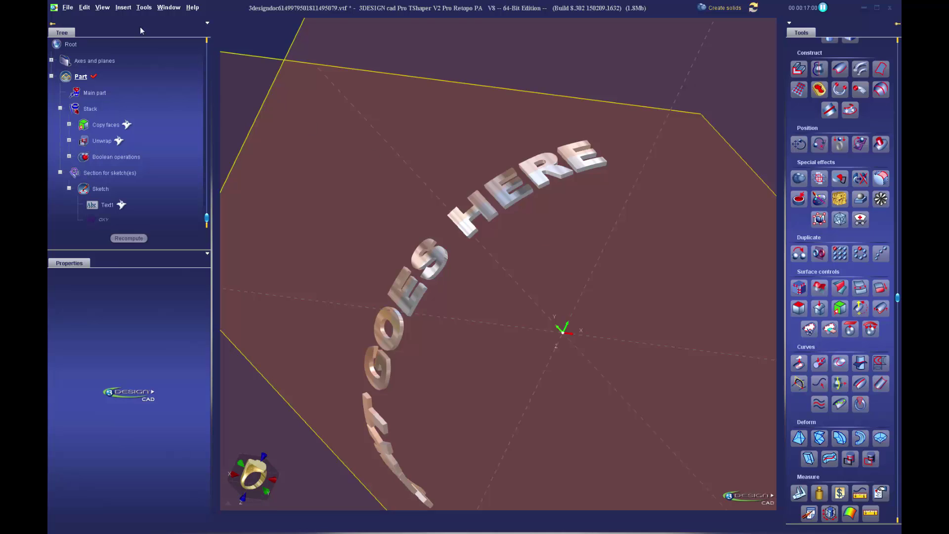
pyautogui.click(84, 8)
pyautogui.click(91, 18)
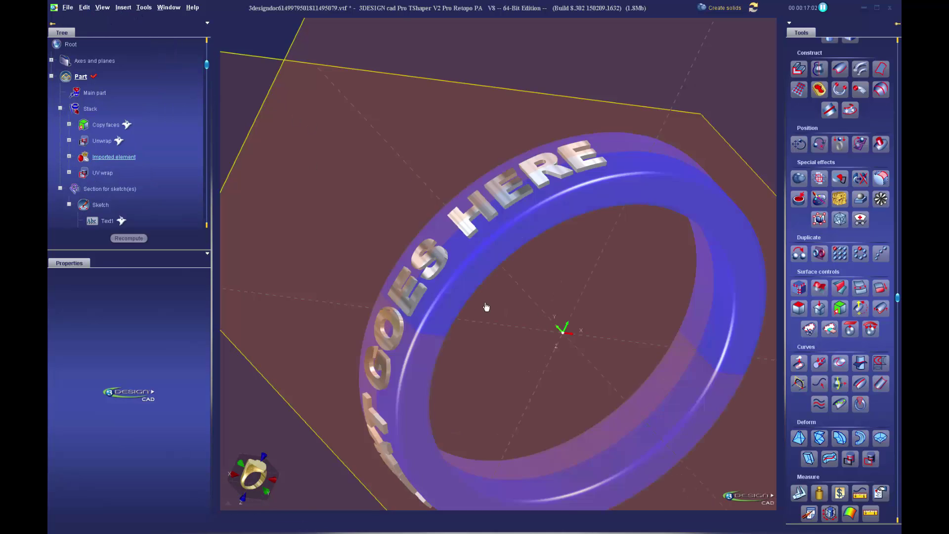
# Step: Subtract the wrapped text from the ring with a Boolean operation to engrave the lettering in the band
pyautogui.click(800, 178)
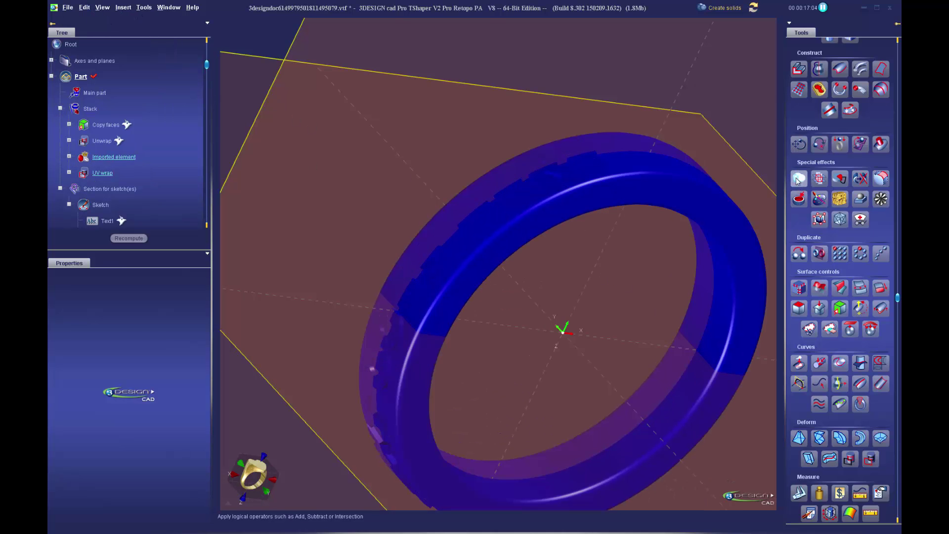
pyautogui.click(88, 421)
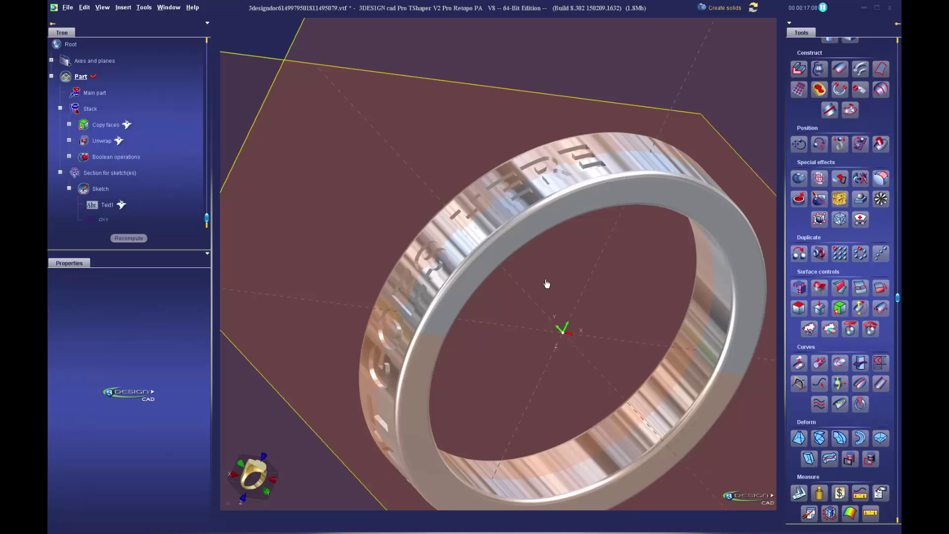
pyautogui.moveTo(547, 282); pyautogui.dragTo(619, 236, button='middle')
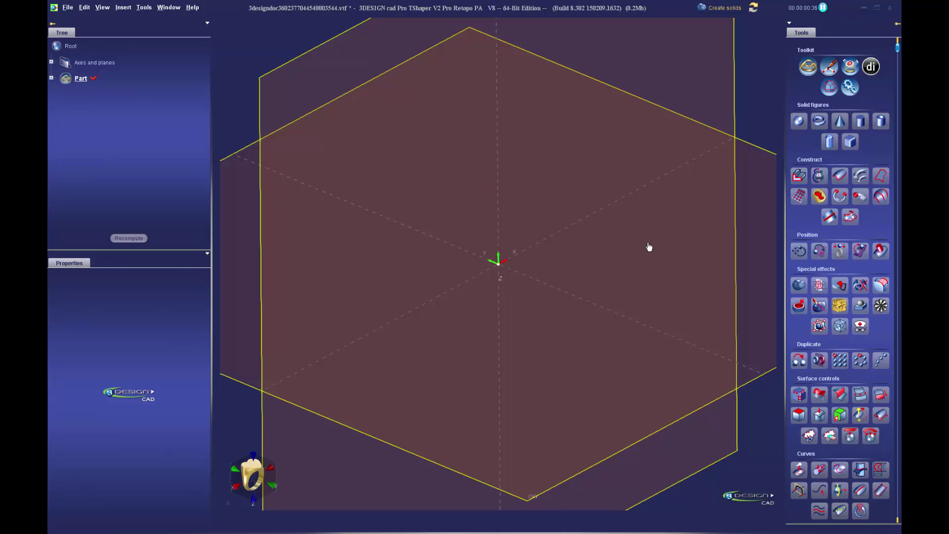
pyautogui.scroll(-4, 591, 269)
pyautogui.moveTo(593, 278); pyautogui.dragTo(655, 246, button='middle')
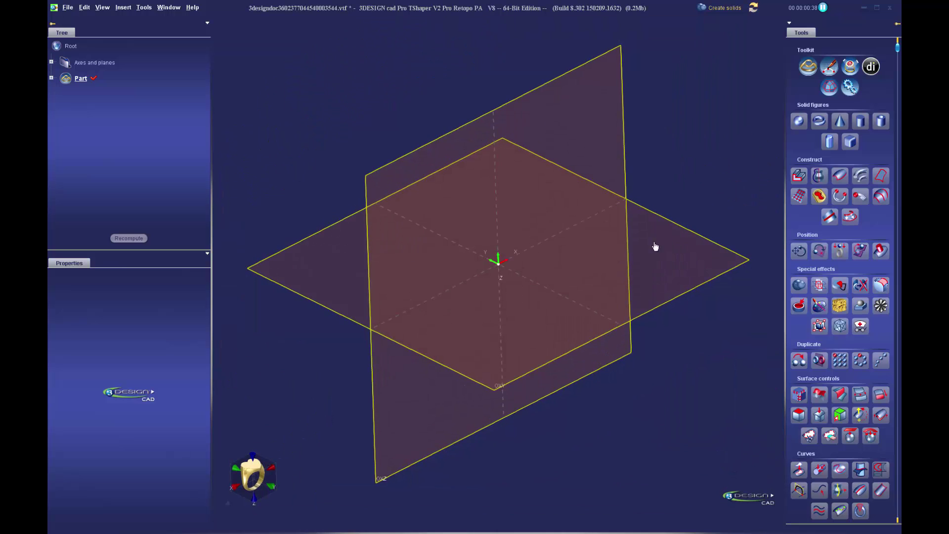
# Step: Create a US size 7 ring guide in the OXZ plane with a 3 mm top plane offset
pyautogui.click(719, 8)
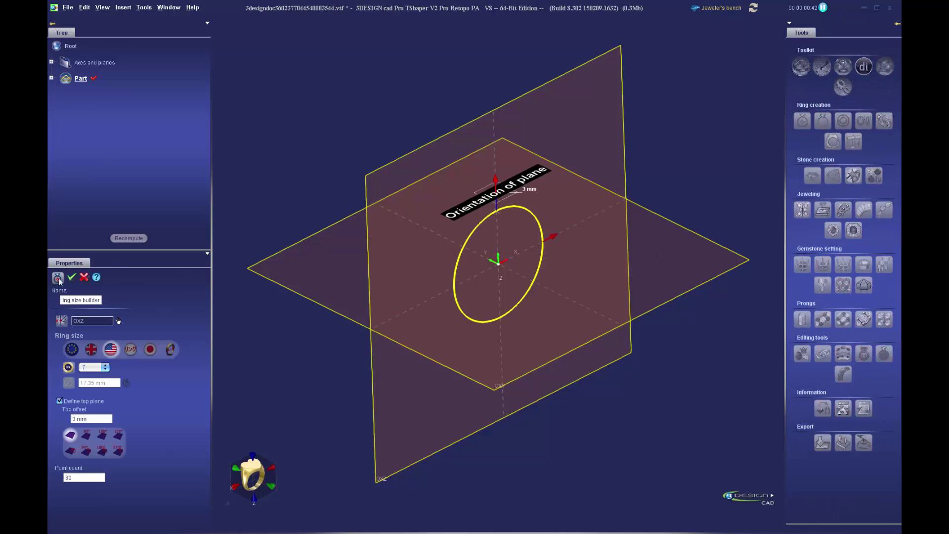
pyautogui.click(72, 278)
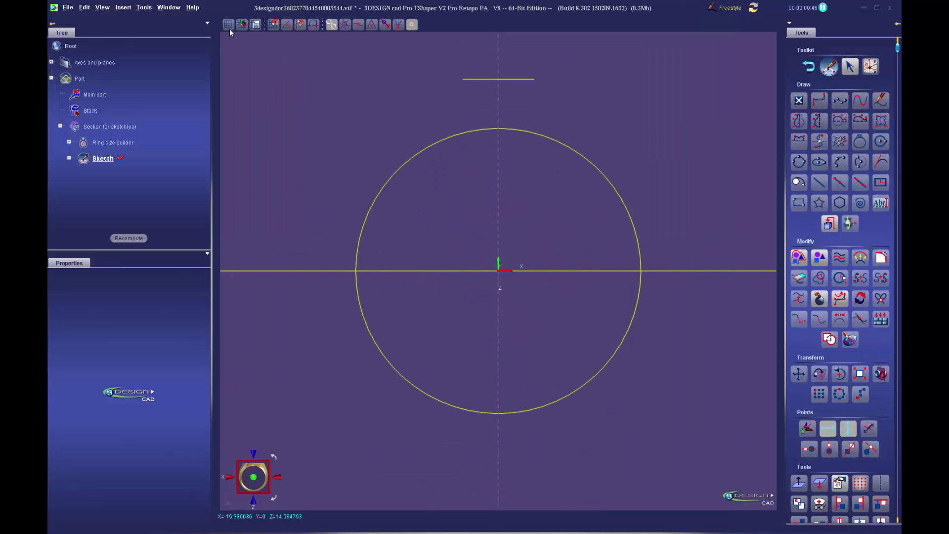
# Step: Sketch a closed, vertically symmetrical ring profile about 4 mm wide and 3 mm high above the origin, and leave the sketch
pyautogui.click(797, 123)
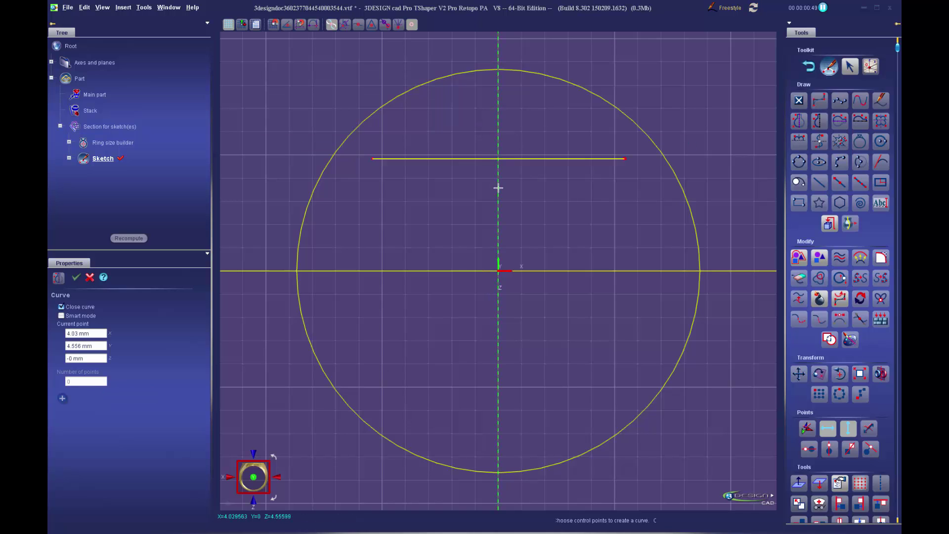
pyautogui.click(475, 164)
pyautogui.click(456, 173)
pyautogui.click(451, 186)
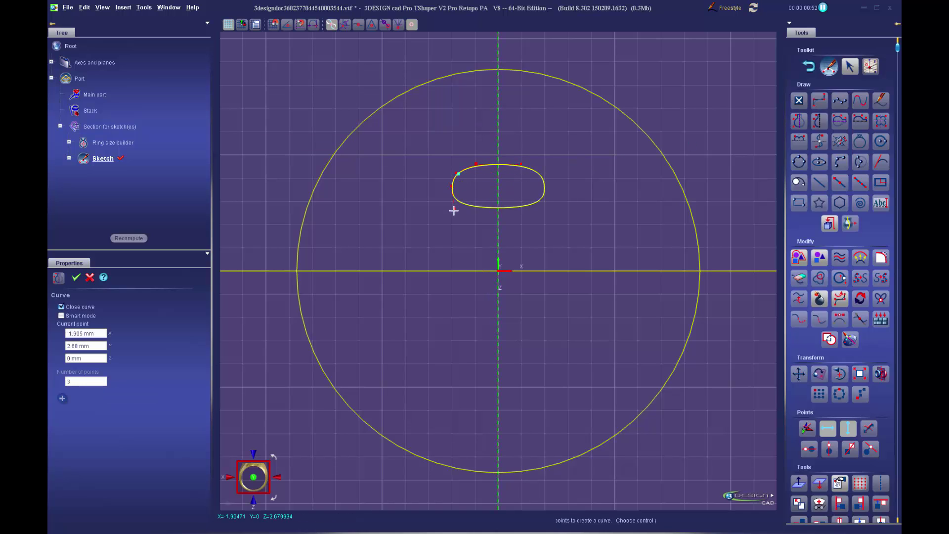
pyautogui.click(454, 231)
pyautogui.click(462, 230)
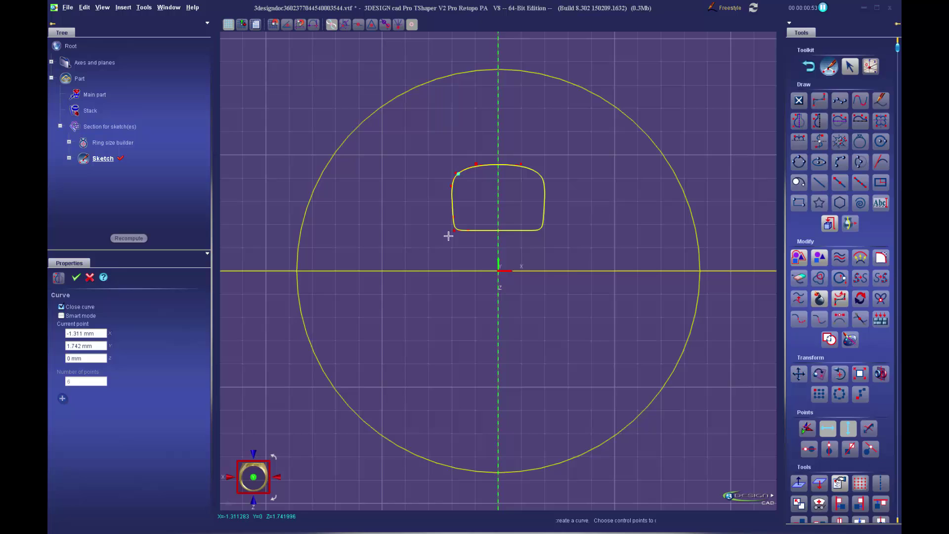
pyautogui.click(76, 277)
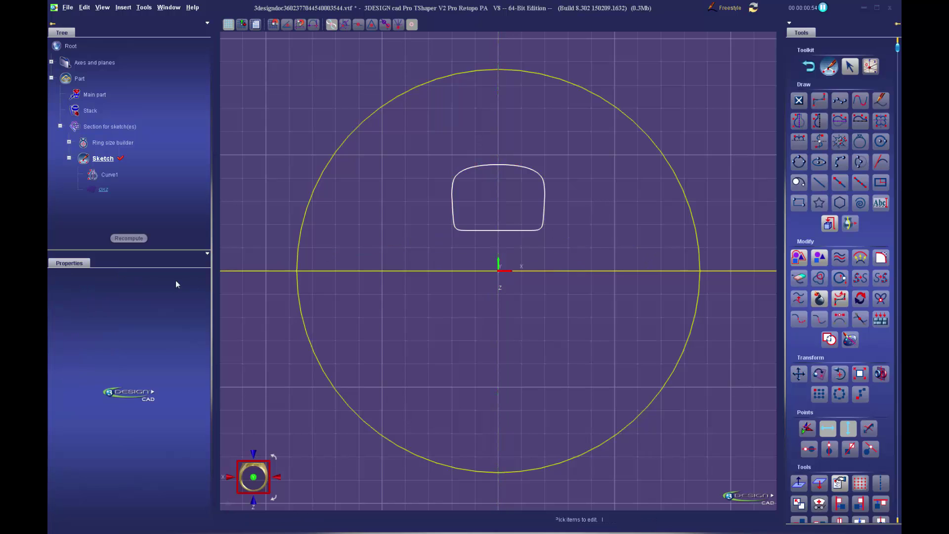
pyautogui.click(809, 66)
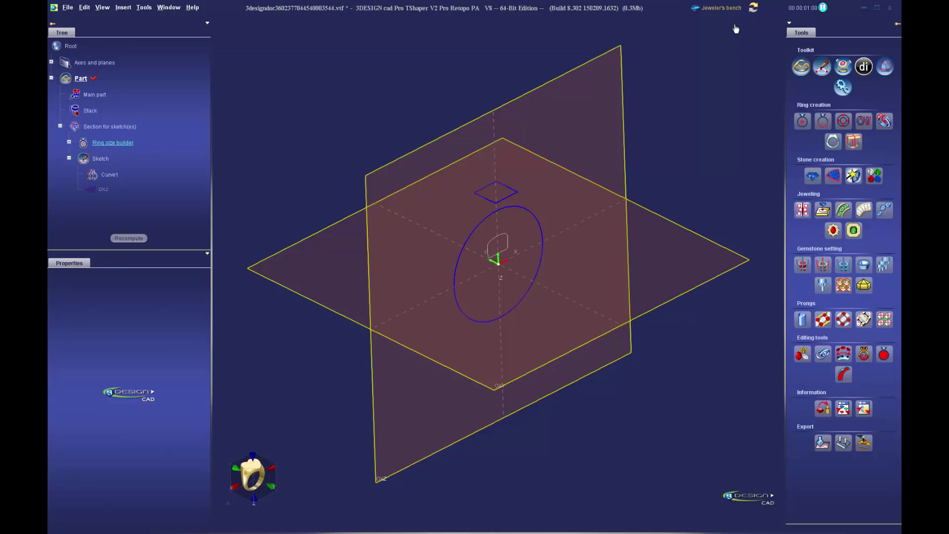
# Step: Sweep the closed profile around the size circle with the Sweeping wizard, using the profile as the given section for Section 1
pyautogui.click(801, 66)
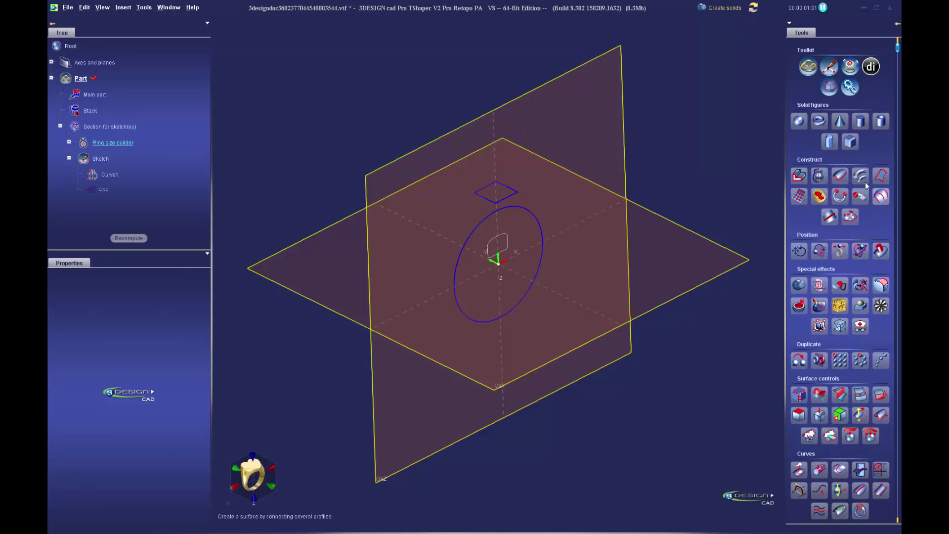
pyautogui.click(731, 12)
pyautogui.click(883, 120)
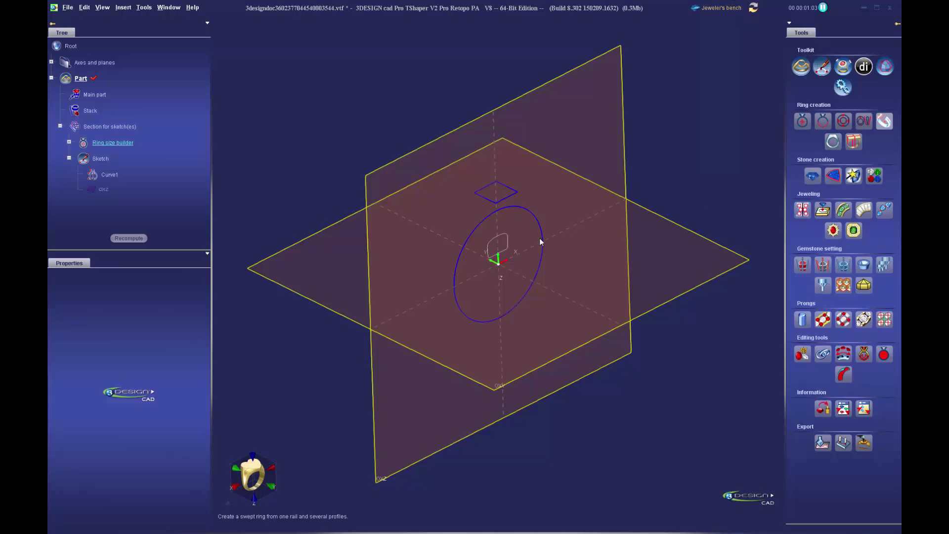
pyautogui.click(83, 376)
pyautogui.click(74, 415)
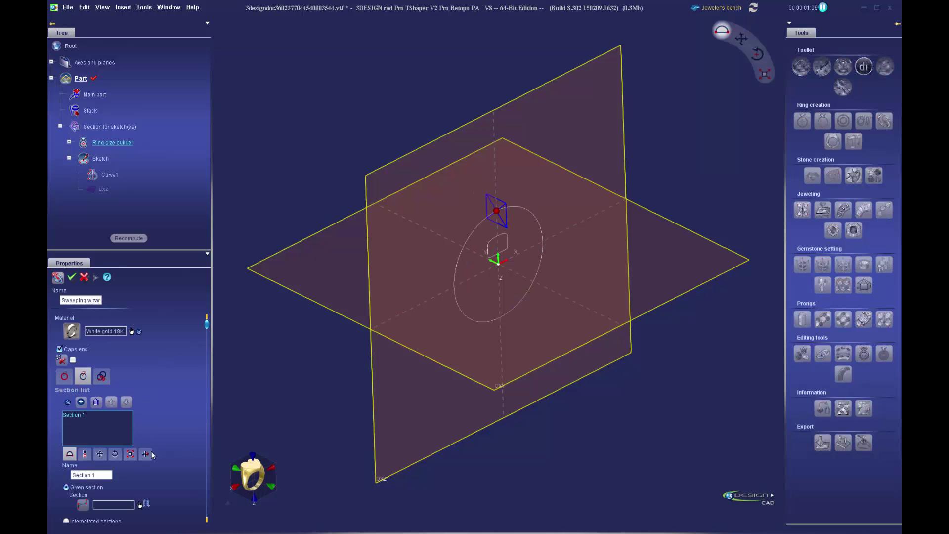
pyautogui.click(144, 504)
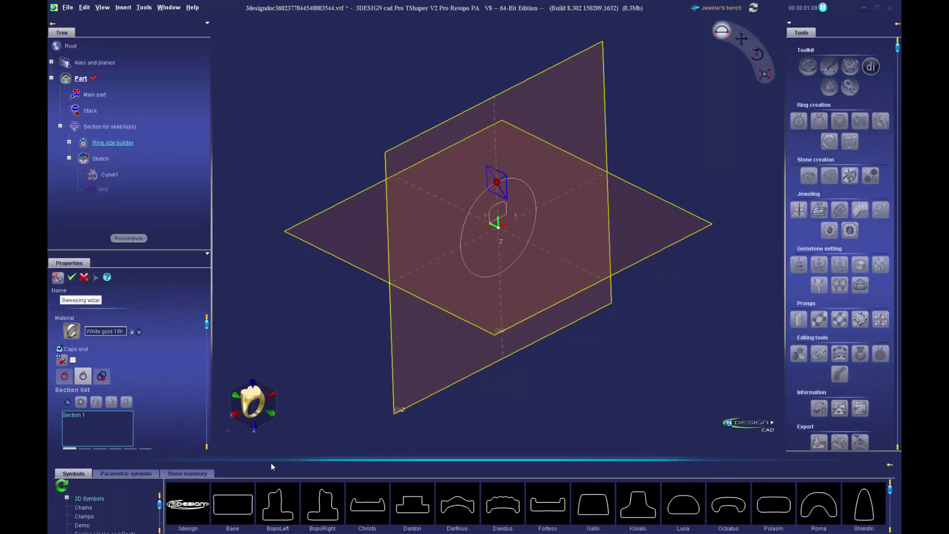
pyautogui.click(272, 461)
pyautogui.click(139, 508)
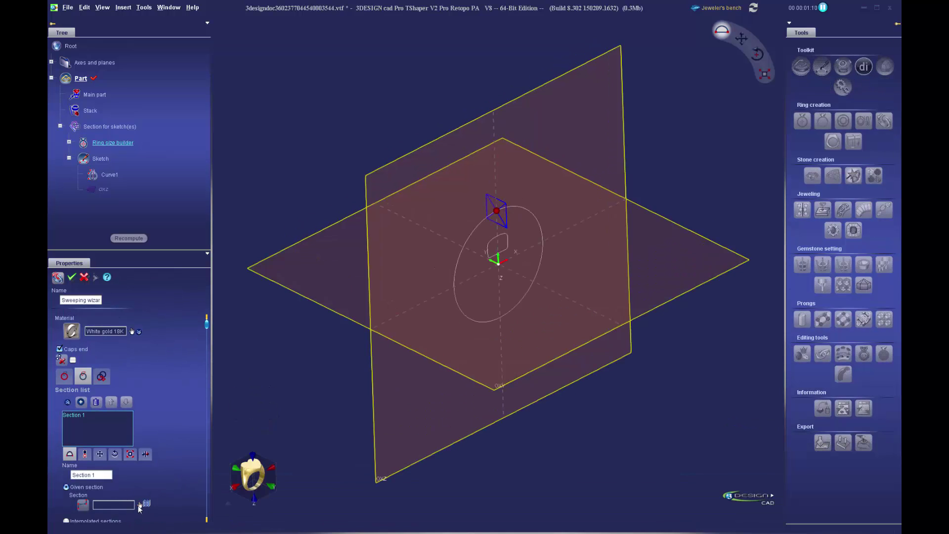
pyautogui.click(506, 239)
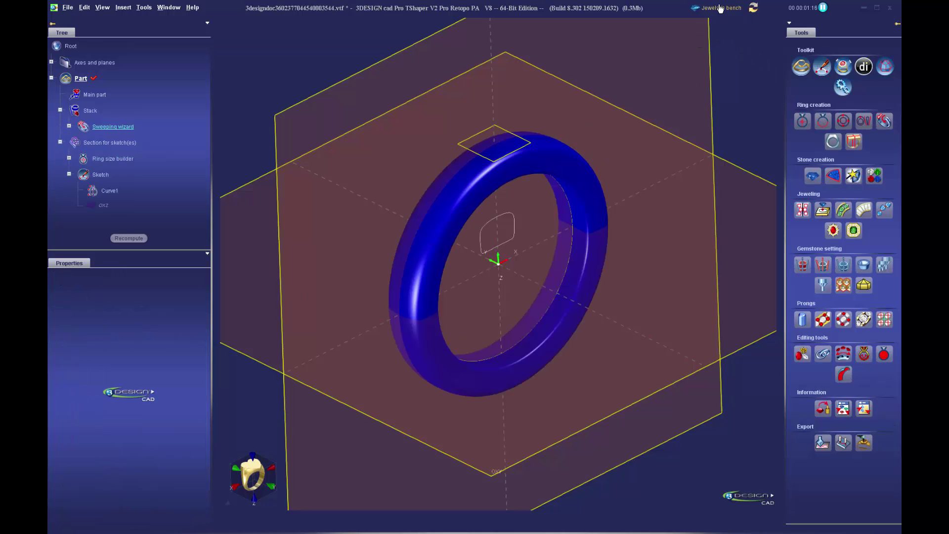
# Step: Examine how the swept ring's surface is divided into faces, using Copy faces on the ring and viewing it from several angles
pyautogui.click(753, 8)
pyautogui.scroll(-1, 852, 329)
pyautogui.click(839, 388)
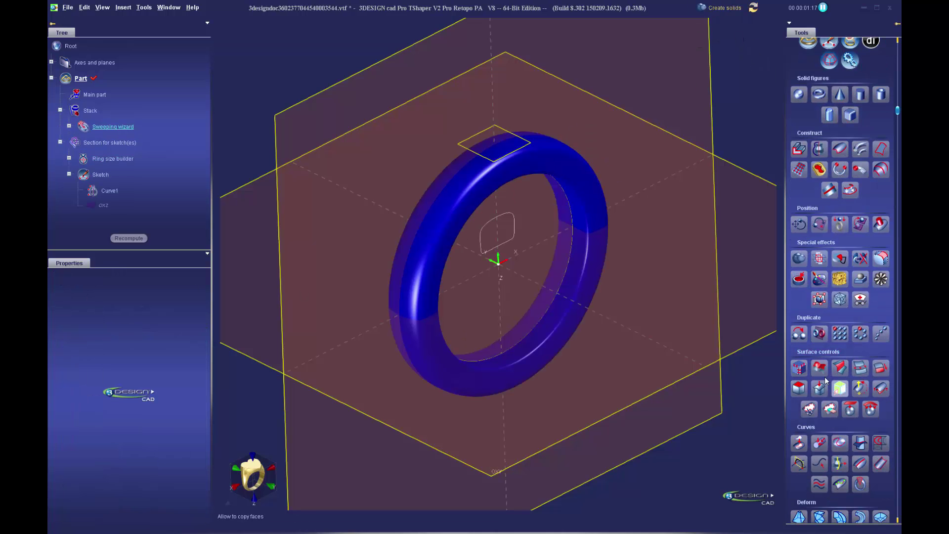
pyautogui.click(462, 209)
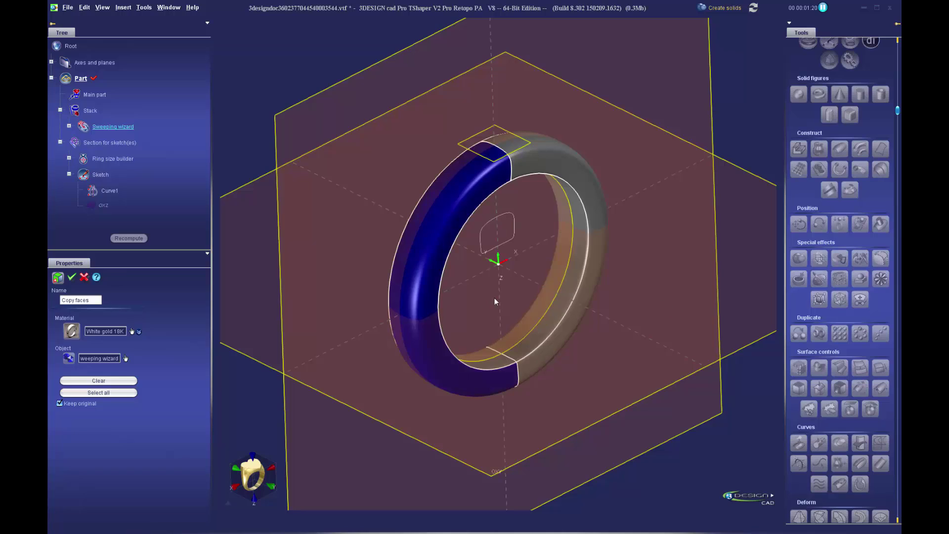
pyautogui.moveTo(496, 301)
pyautogui.mouseDown(button='right')
pyautogui.moveTo(705, 218)
pyautogui.moveTo(289, 156)
pyautogui.moveTo(661, 206)
pyautogui.moveTo(598, 287)
pyautogui.moveTo(434, 289)
pyautogui.mouseUp(button='right')
pyautogui.scroll(5, 498, 347)
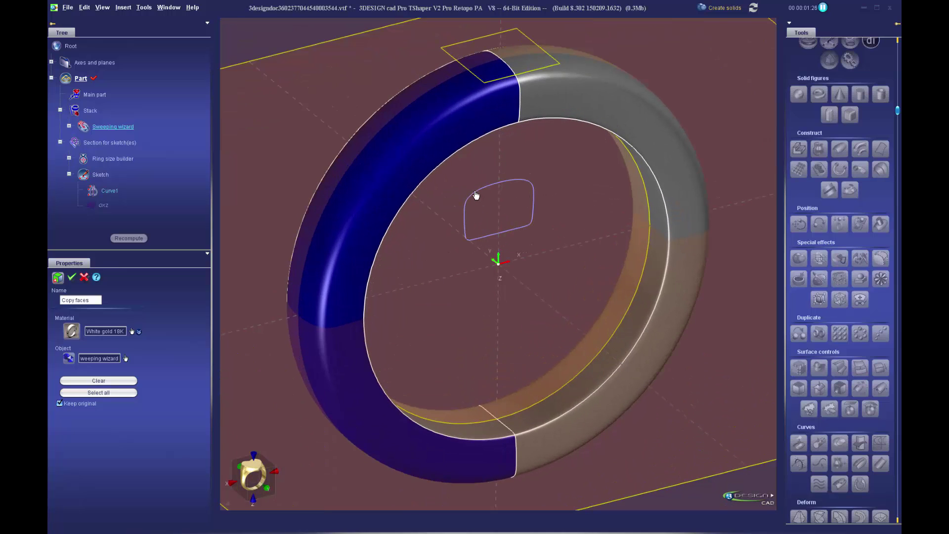
pyautogui.moveTo(486, 275); pyautogui.dragTo(499, 101, button='right')
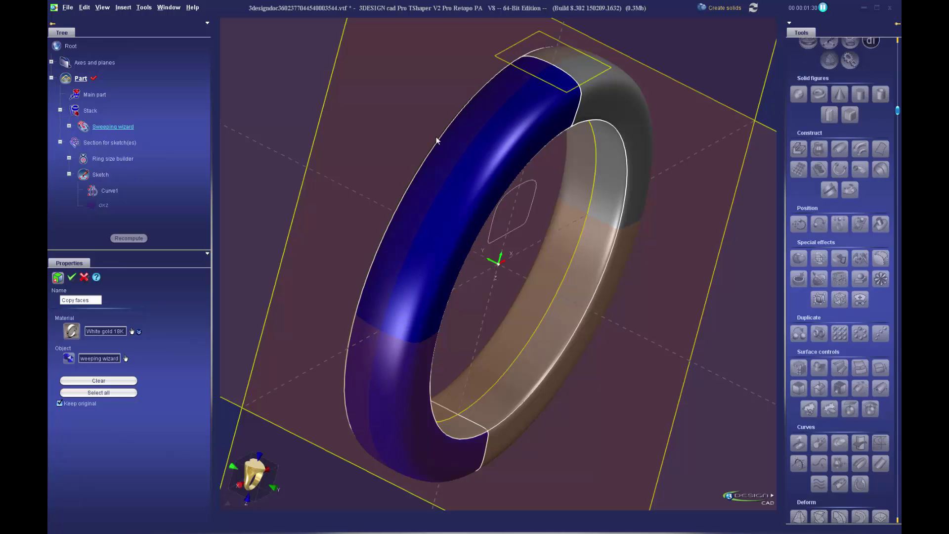
pyautogui.moveTo(346, 318); pyautogui.dragTo(322, 364, button='right')
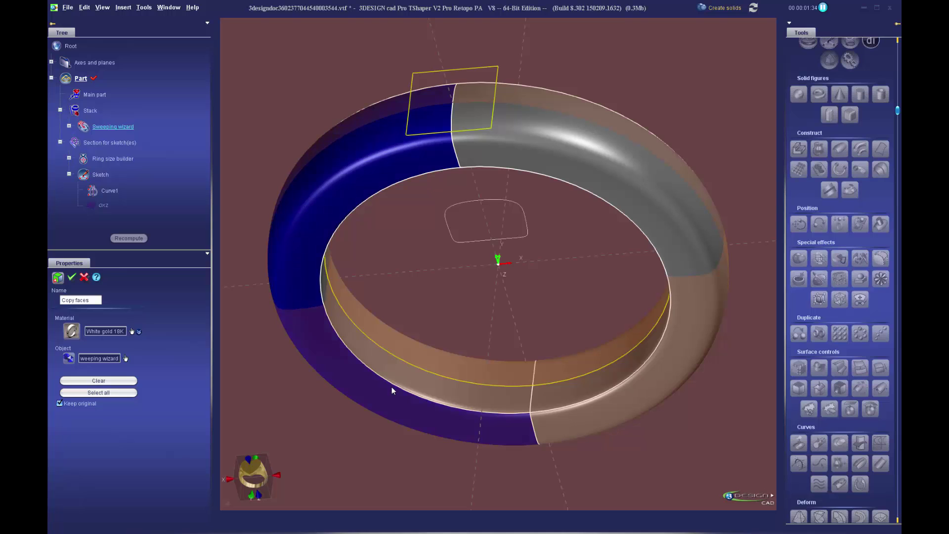
pyautogui.moveTo(570, 265); pyautogui.dragTo(628, 196, button='right')
pyautogui.moveTo(487, 290); pyautogui.dragTo(583, 271, button='right')
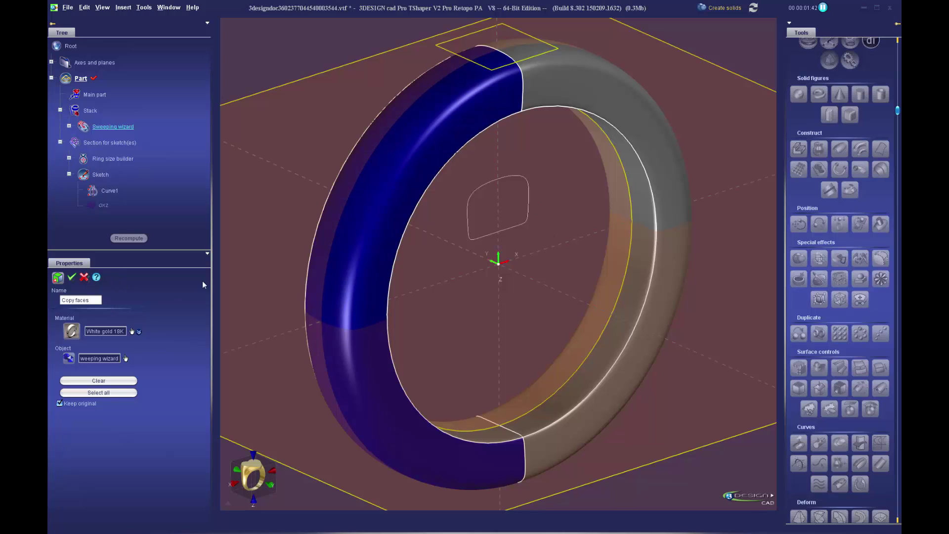
# Step: Reopen the profile sketch and draw an open symmetrical arc about 3.7 mm wide below the origin as a second profile's upper edge
pyautogui.doubleClick(491, 235)
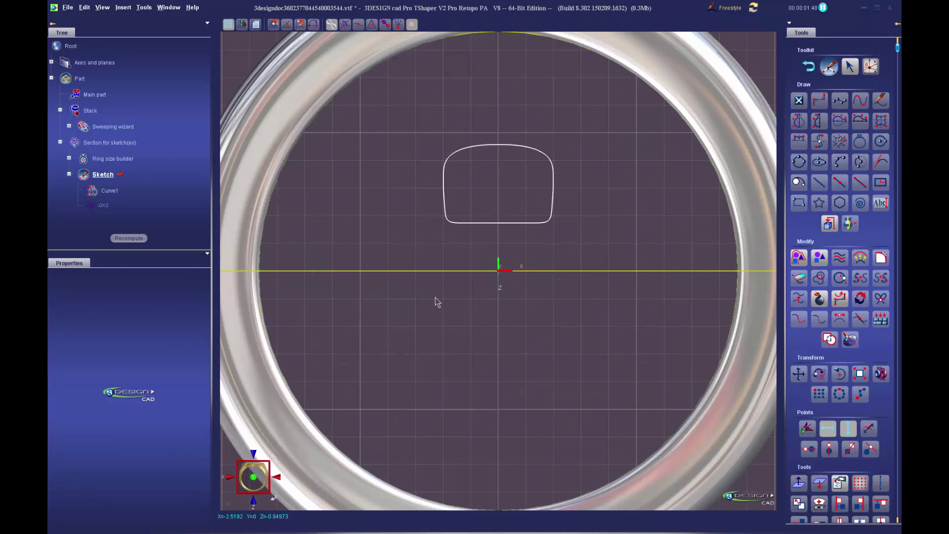
pyautogui.click(800, 124)
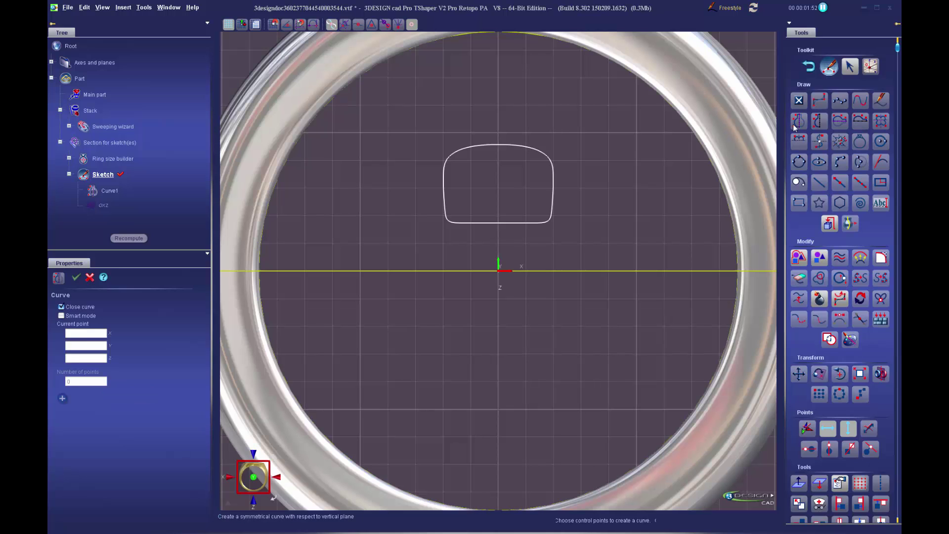
pyautogui.click(61, 307)
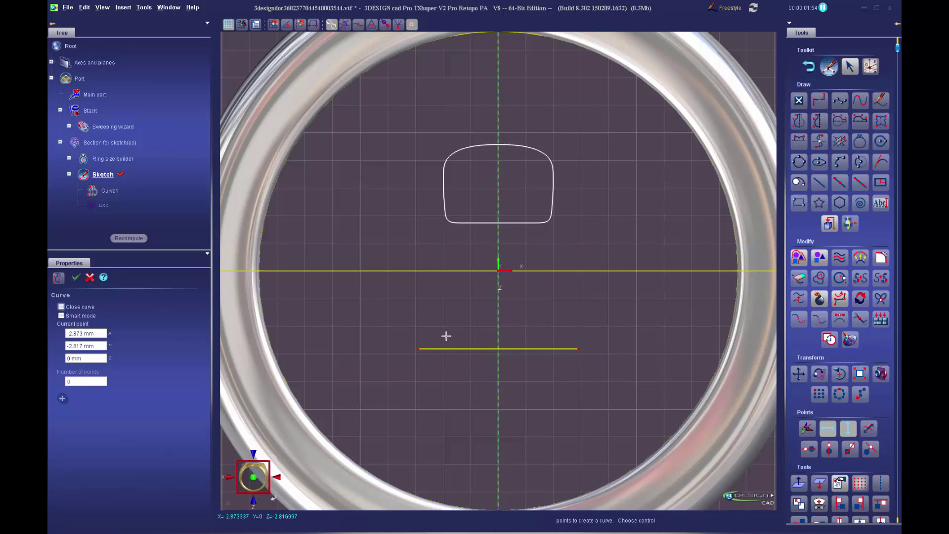
pyautogui.click(447, 306)
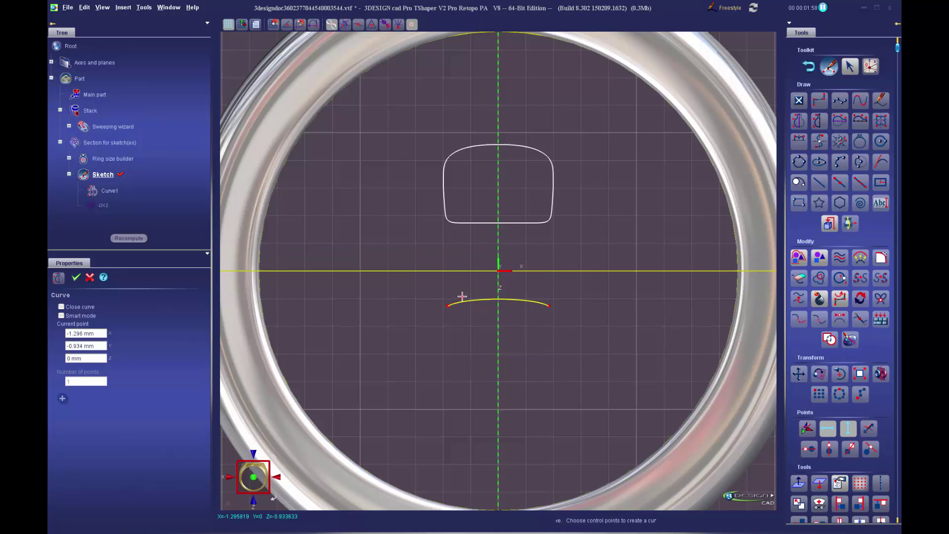
pyautogui.click(463, 296)
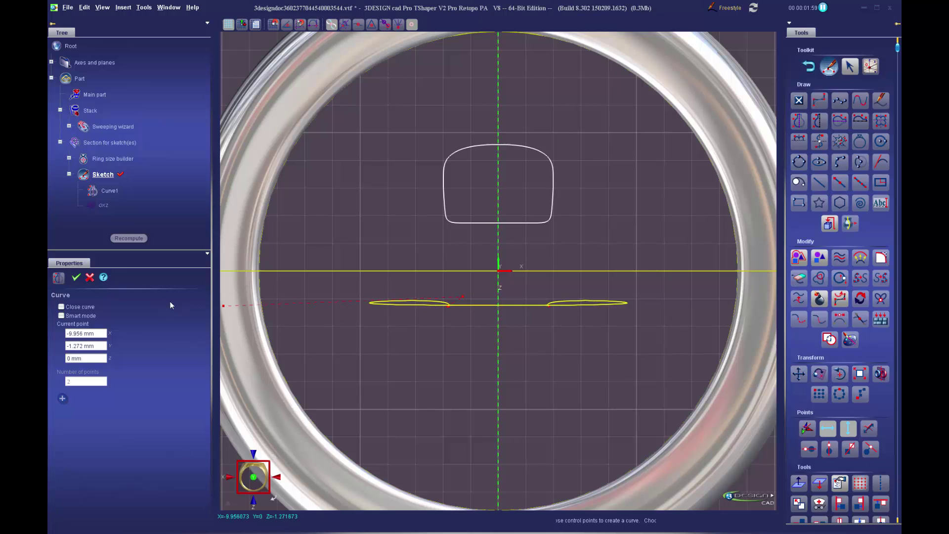
pyautogui.click(75, 277)
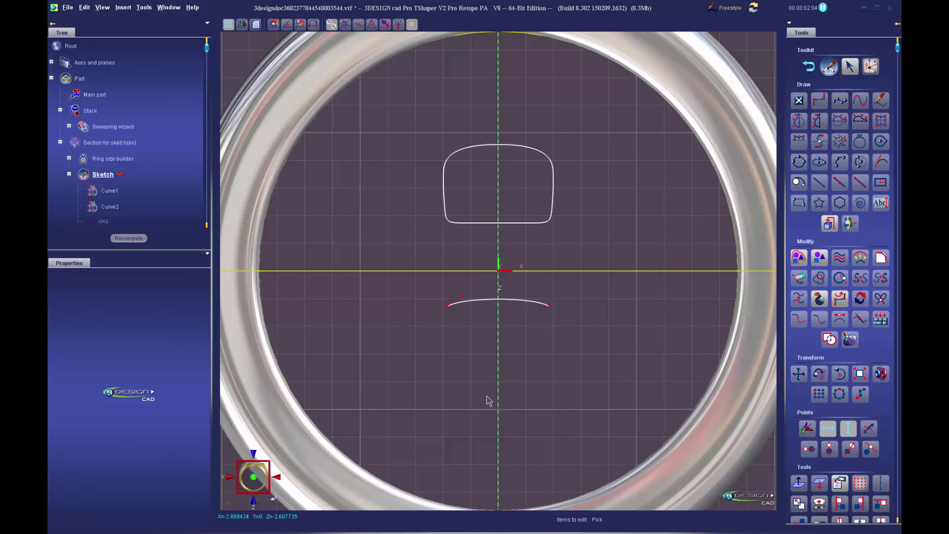
# Step: Draw an open symmetrical curve from the arc's ends that forms the sides and base of a profile about 2.5 mm high
pyautogui.click(799, 124)
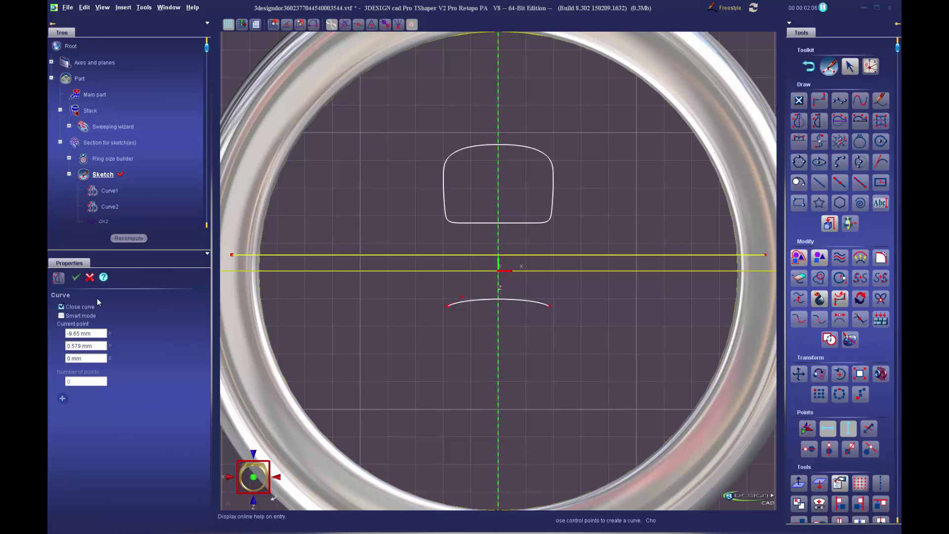
pyautogui.click(61, 307)
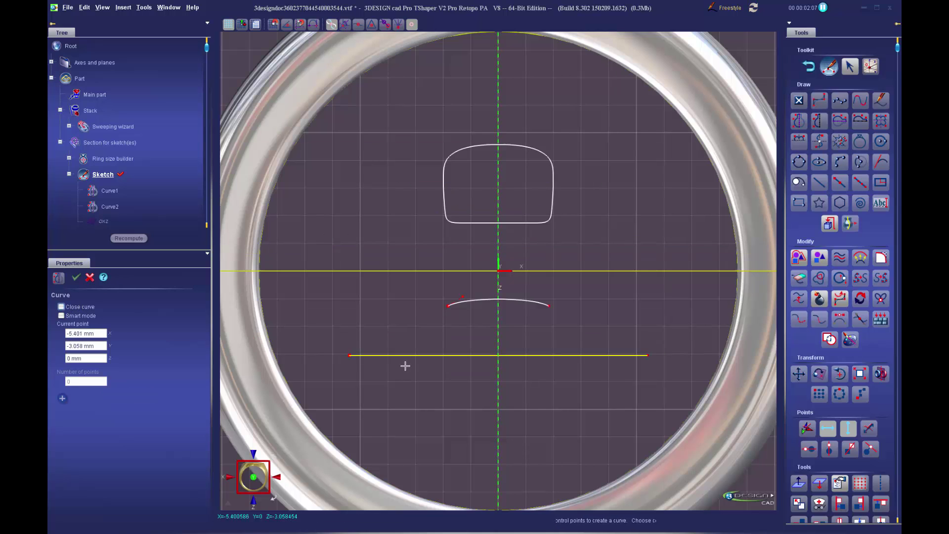
pyautogui.click(447, 305)
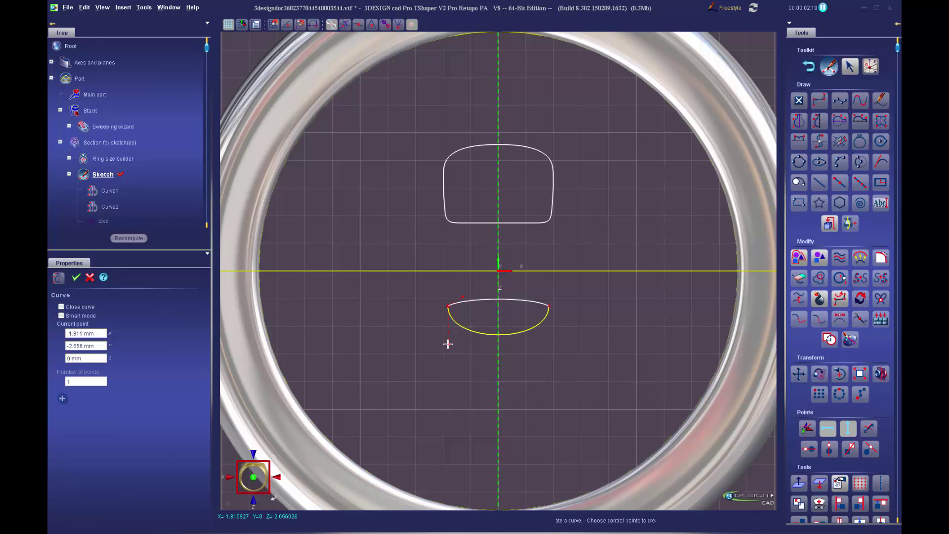
pyautogui.click(448, 344)
pyautogui.click(447, 362)
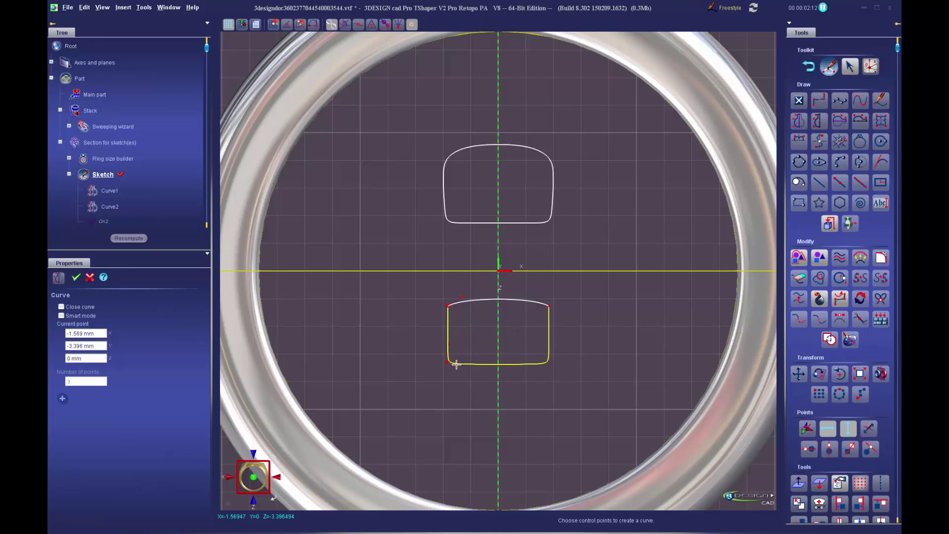
pyautogui.click(463, 368)
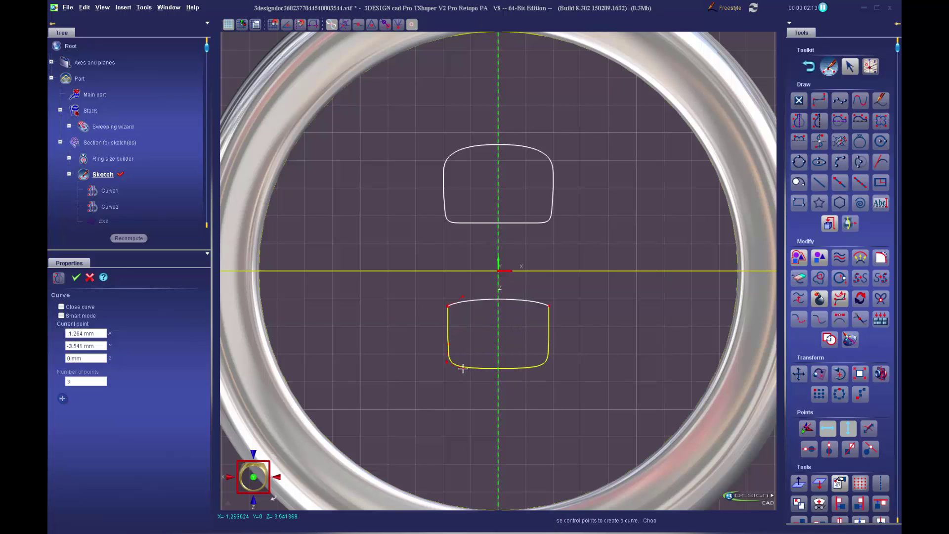
pyautogui.click(76, 278)
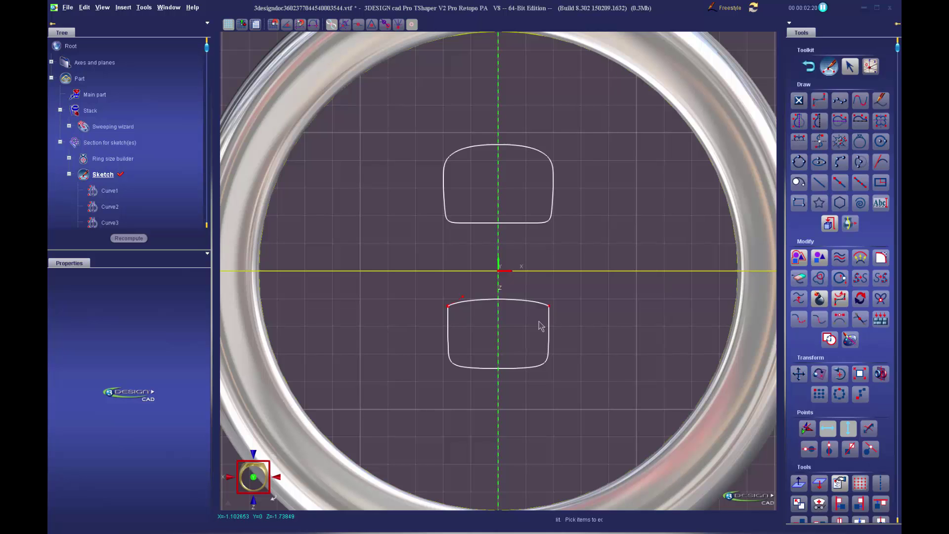
# Step: Join the arc and the lower curve into one composite profile, select it to show its points, and leave the sketch
pyautogui.click(883, 298)
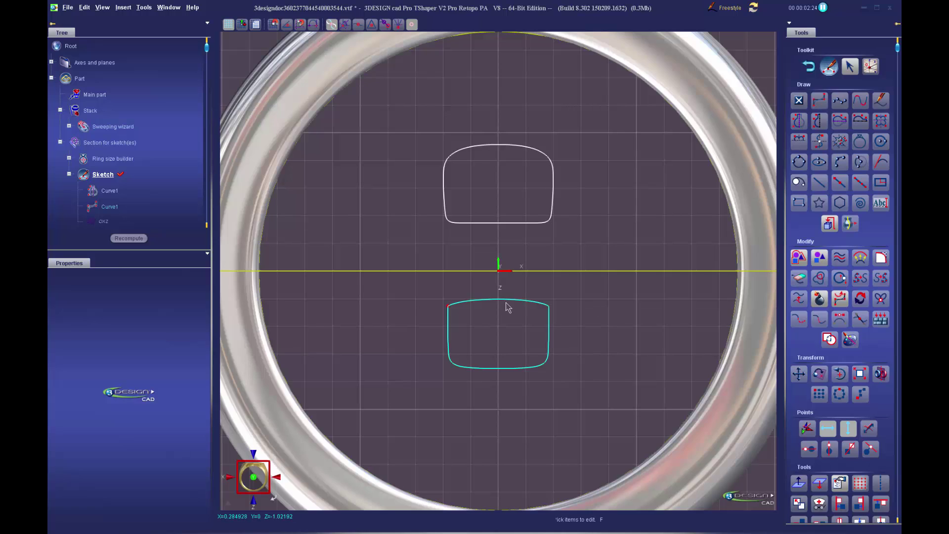
pyautogui.click(508, 307)
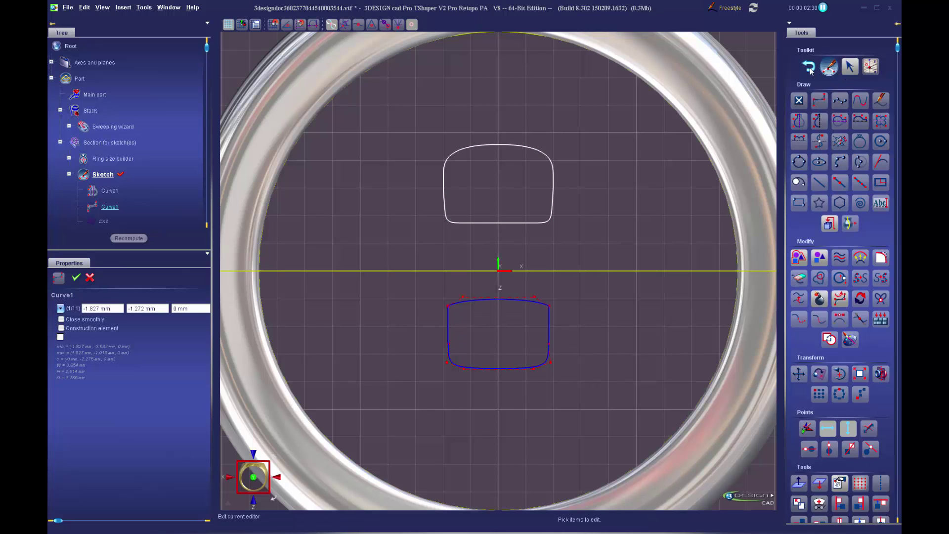
pyautogui.click(809, 67)
# Step: Reopen the ring's sweep and replace its Section 1 curve with the composite profile below the origin
pyautogui.doubleClick(402, 227)
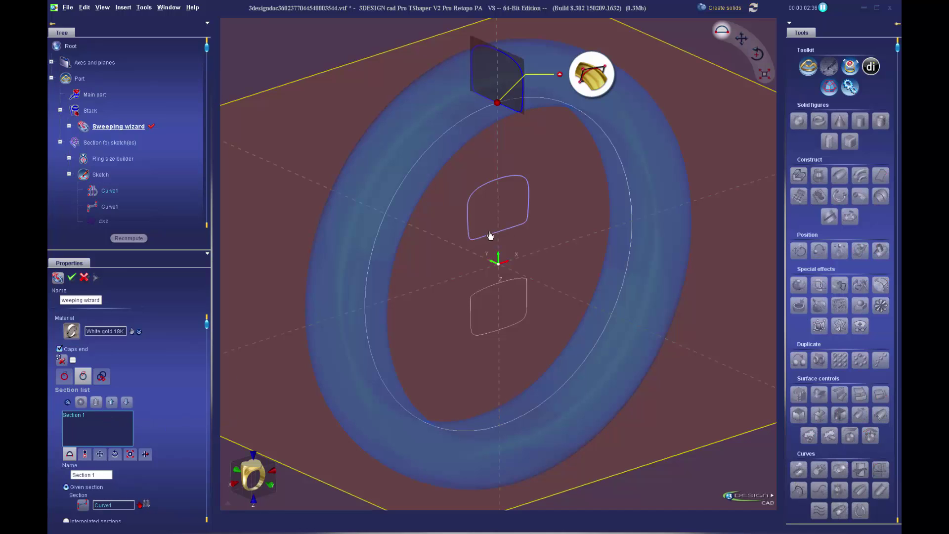
pyautogui.click(498, 292)
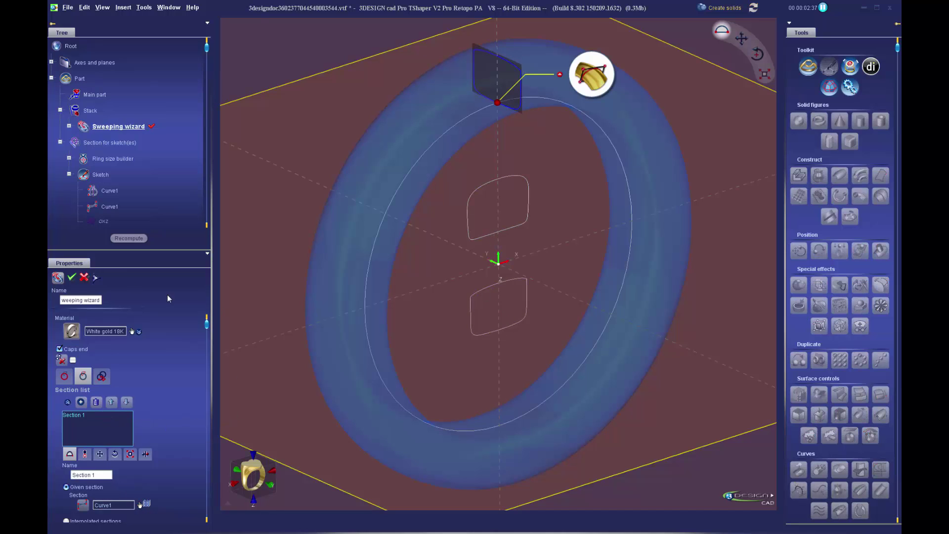
pyautogui.click(71, 277)
# Step: Examine how the new sweep's outer surface is divided, selecting the outer face with Copy faces and checking its edges
pyautogui.click(458, 111)
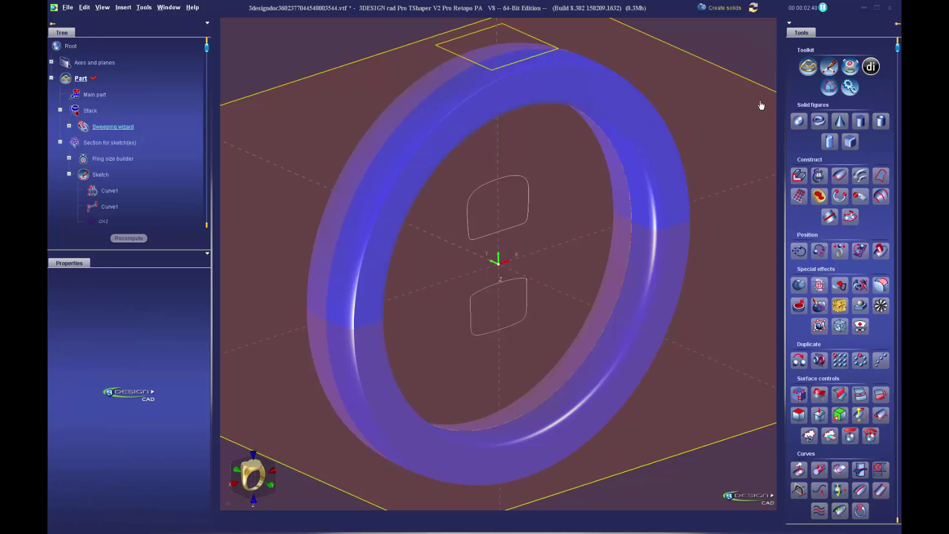
pyautogui.click(845, 415)
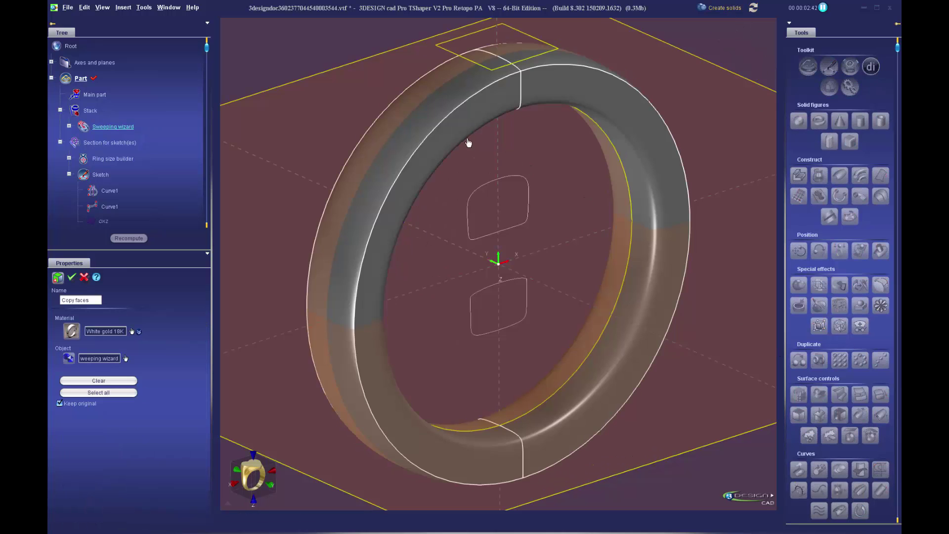
pyautogui.click(422, 127)
pyautogui.moveTo(519, 323)
pyautogui.mouseDown(button='middle')
pyautogui.moveTo(672, 292)
pyautogui.moveTo(549, 303)
pyautogui.moveTo(450, 241)
pyautogui.moveTo(458, 269)
pyautogui.moveTo(523, 305)
pyautogui.moveTo(629, 269)
pyautogui.moveTo(430, 338)
pyautogui.mouseUp(button='middle')
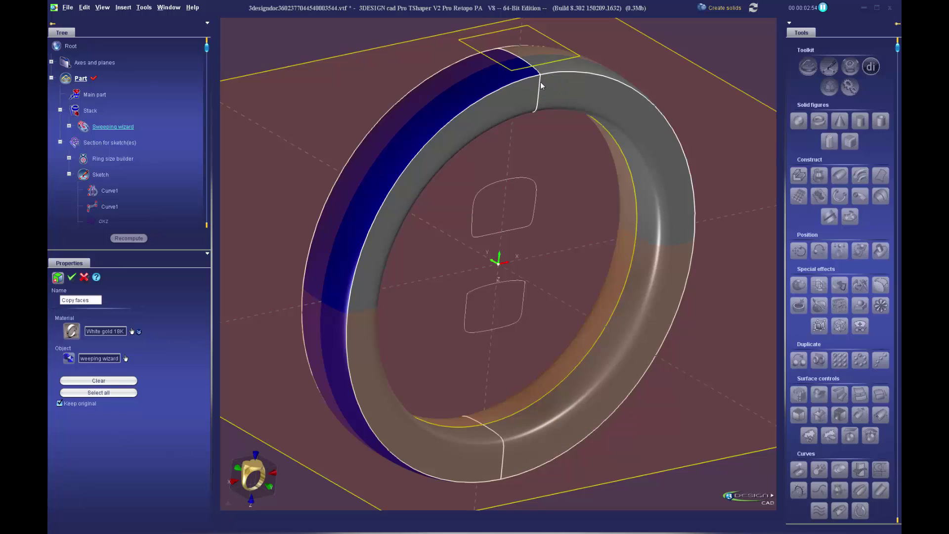
pyautogui.moveTo(591, 277); pyautogui.dragTo(585, 298, button='middle')
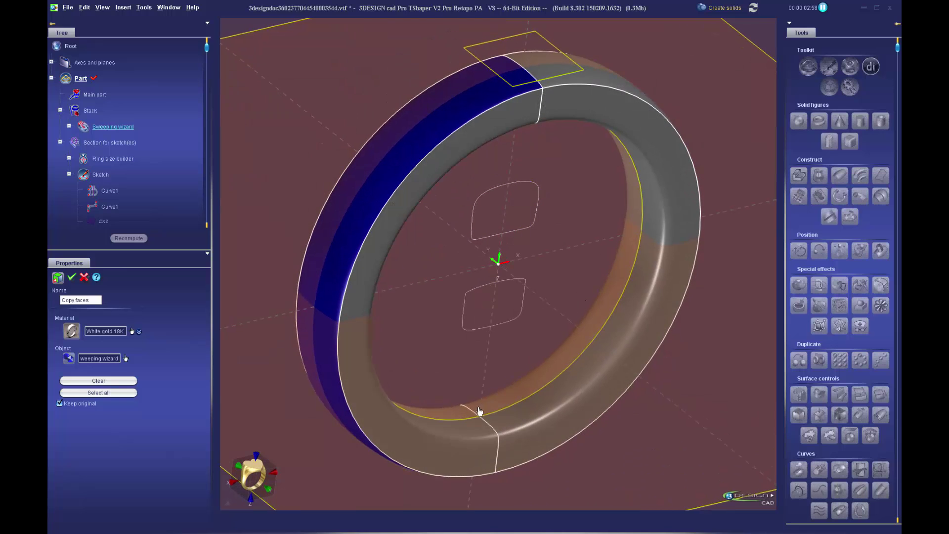
pyautogui.click(85, 277)
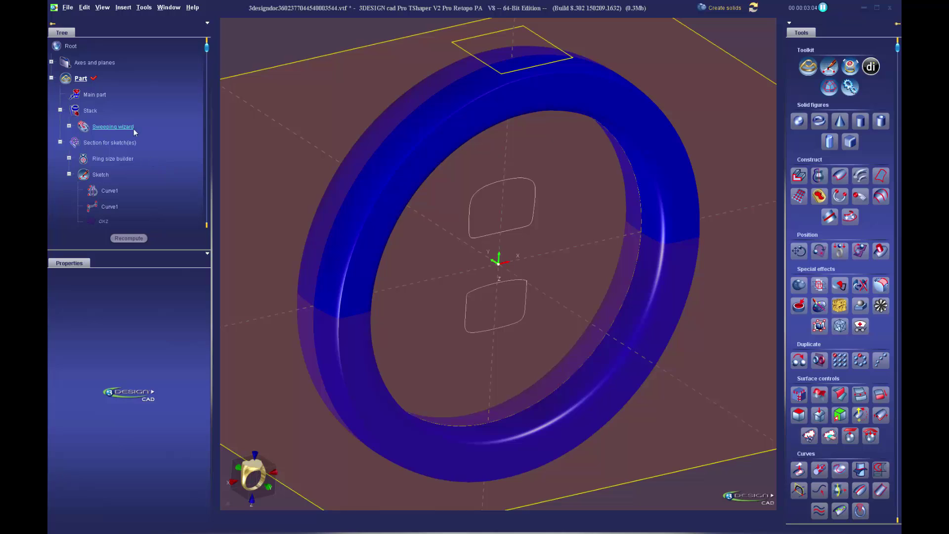
# Step: Edit the ring's sweep again and enable the unlabelled option beneath Caps end to merge the split faces
pyautogui.doubleClick(133, 129)
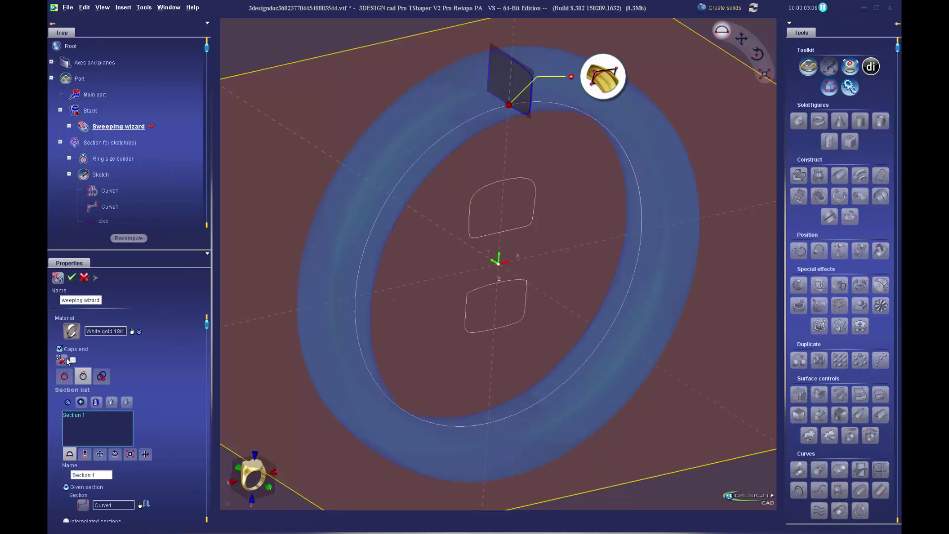
pyautogui.click(73, 360)
pyautogui.click(72, 277)
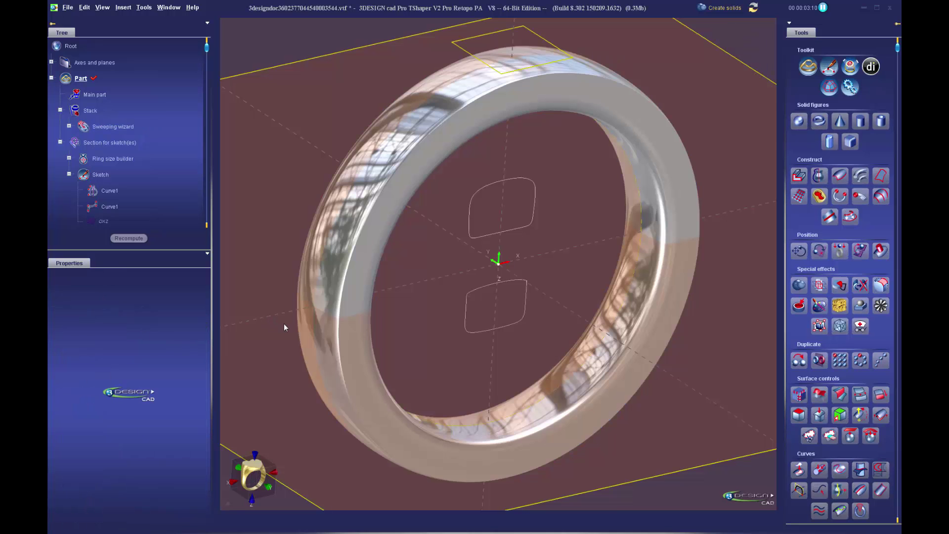
# Step: Copy the ring's whole outer face as a separate surface, keeping the original ring
pyautogui.click(369, 232)
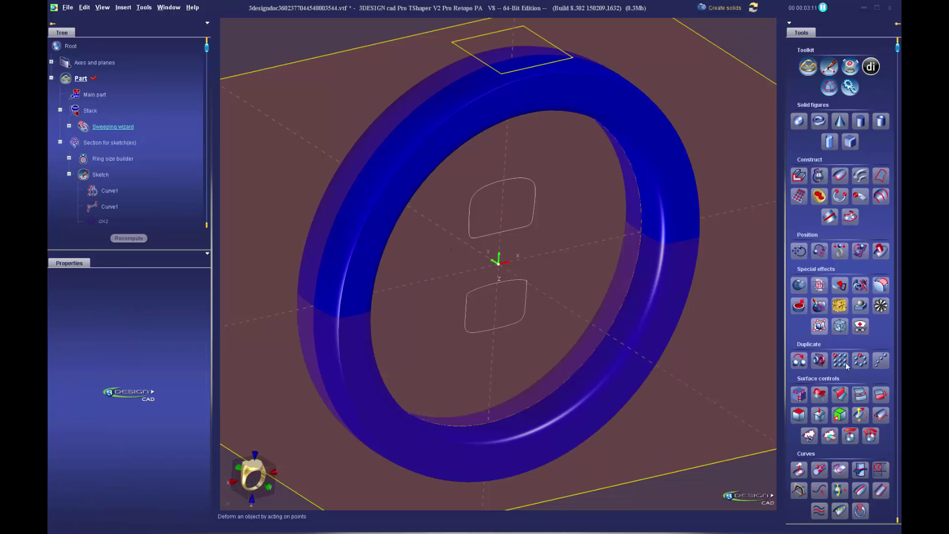
pyautogui.click(840, 415)
pyautogui.moveTo(463, 104); pyautogui.dragTo(557, 302, button='middle')
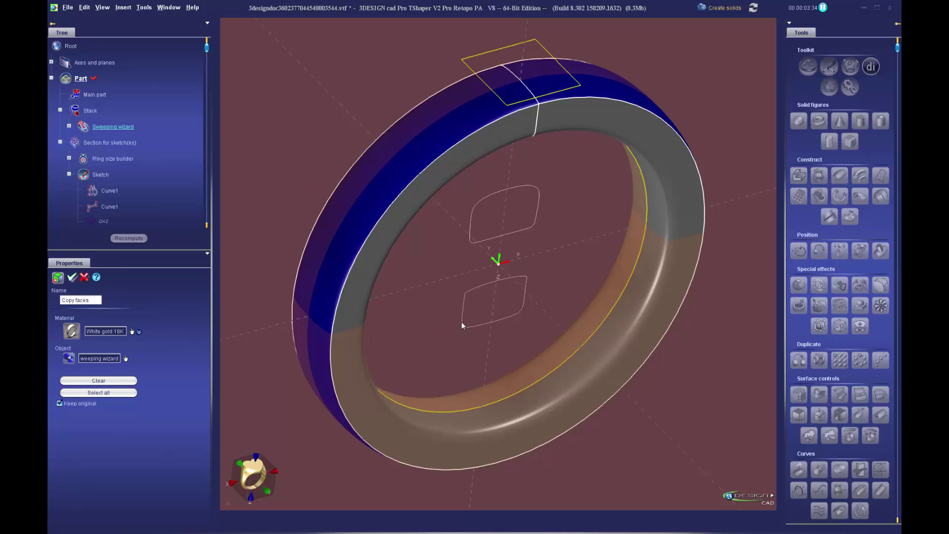
pyautogui.scroll(-2, 484, 273)
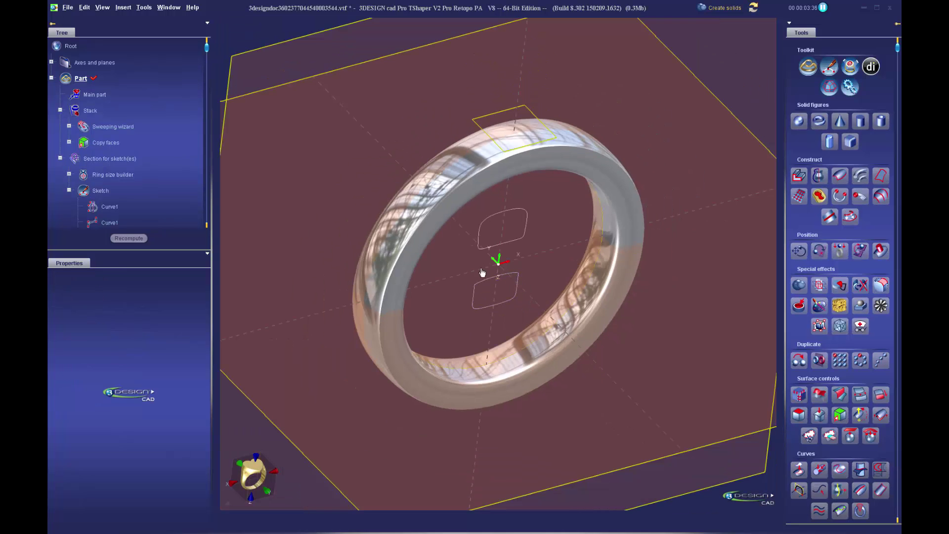
# Step: Hide the copied outer face
pyautogui.click(386, 247)
pyautogui.click(106, 143)
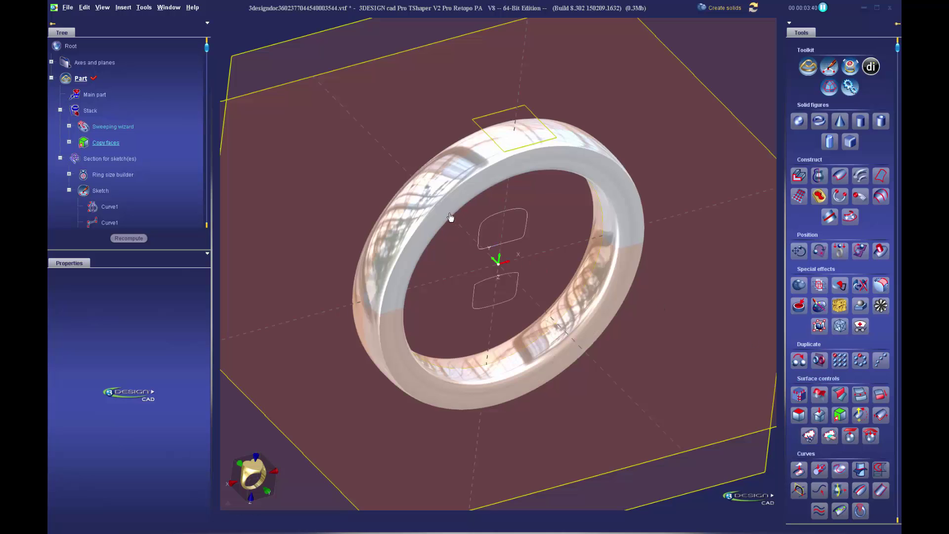
pyautogui.rightClick(103, 144)
pyautogui.click(132, 176)
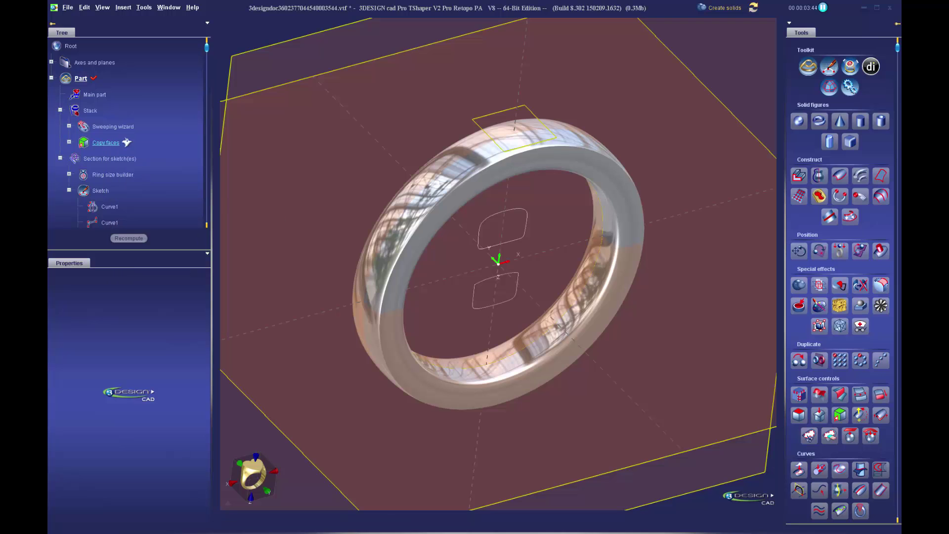
# Step: Unwrap the copied outer face into a flat strip on the OXY plane, positioned at 0, 10, 0 mm
pyautogui.scroll(-3, 860, 415)
pyautogui.click(850, 406)
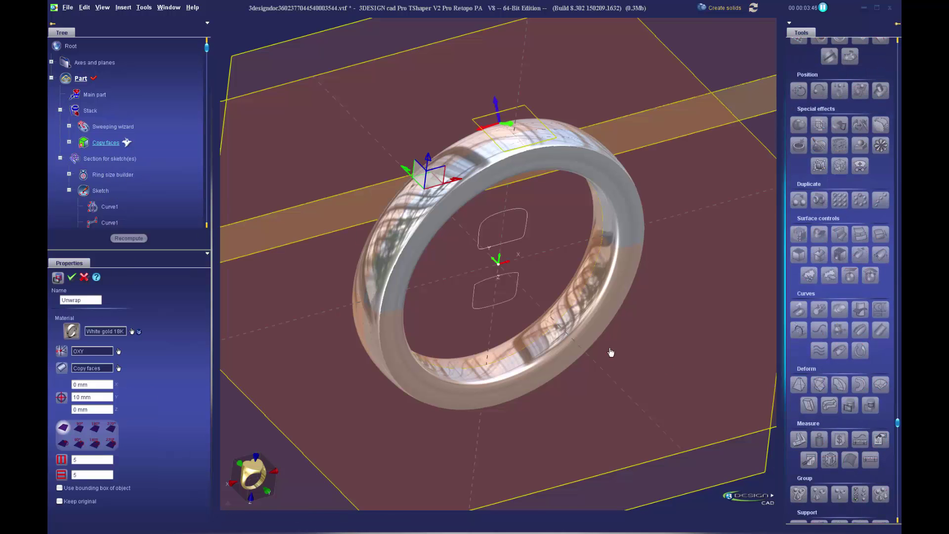
pyautogui.moveTo(575, 400); pyautogui.dragTo(603, 378, button='middle')
pyautogui.scroll(1, 572, 372)
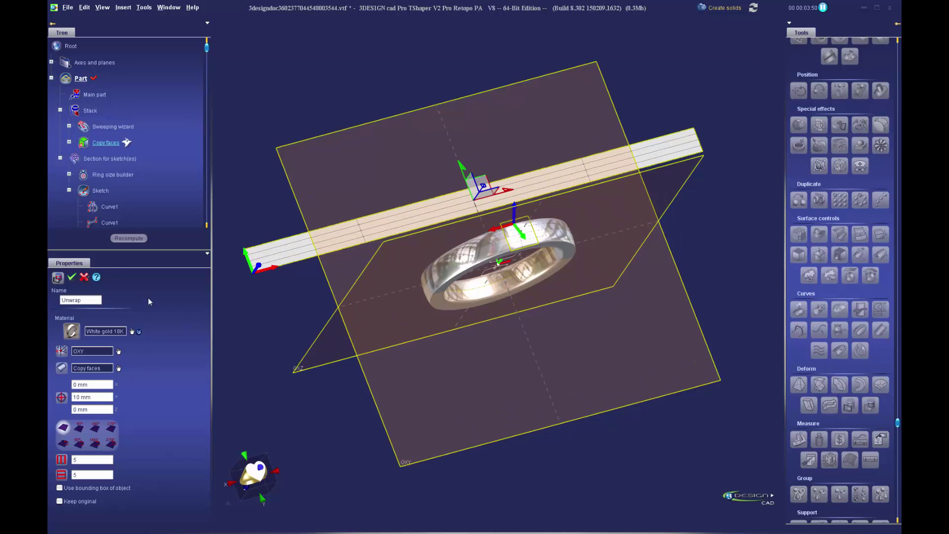
pyautogui.click(72, 276)
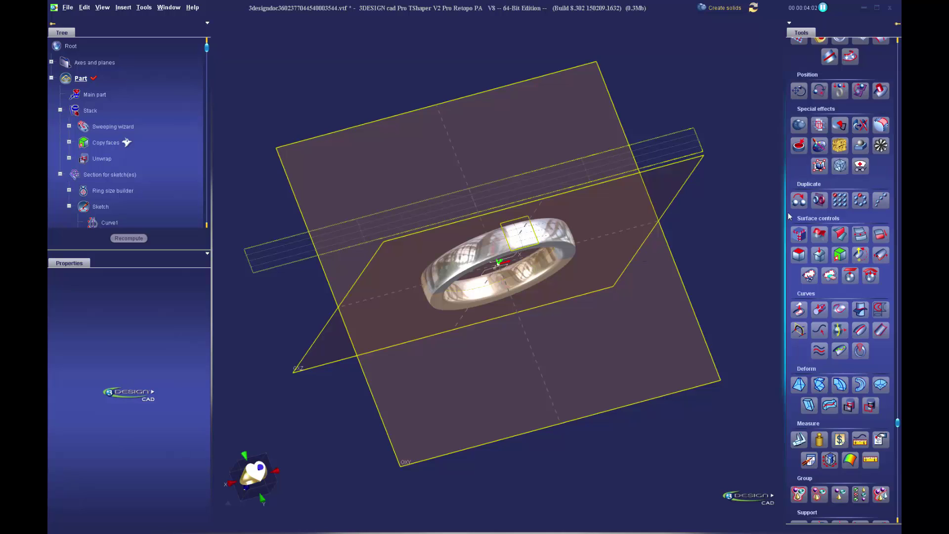
# Step: Create a sphere about 0.7 mm in diameter on the OXY plane, just inside the lower-left corner of the unwrapped strip
pyautogui.scroll(3, 821, 237)
pyautogui.click(797, 127)
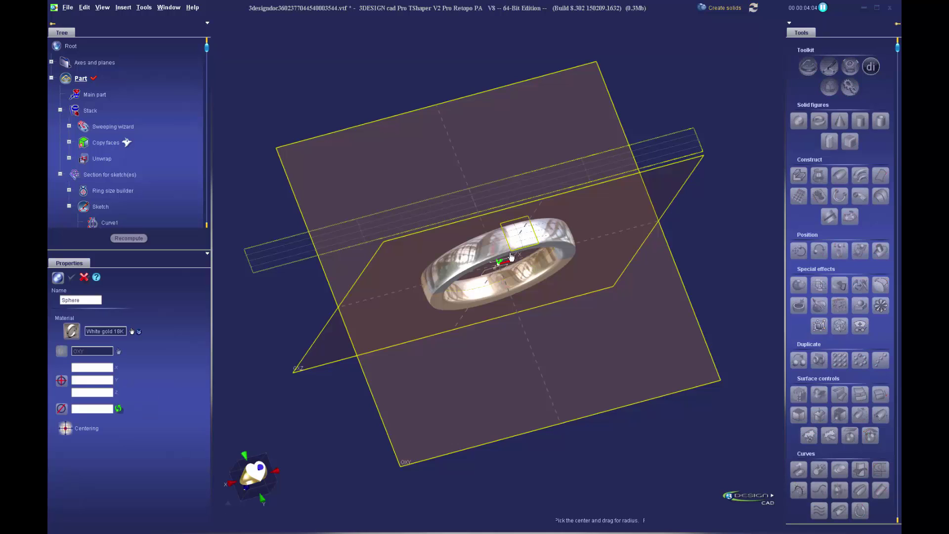
pyautogui.scroll(6, 375, 269)
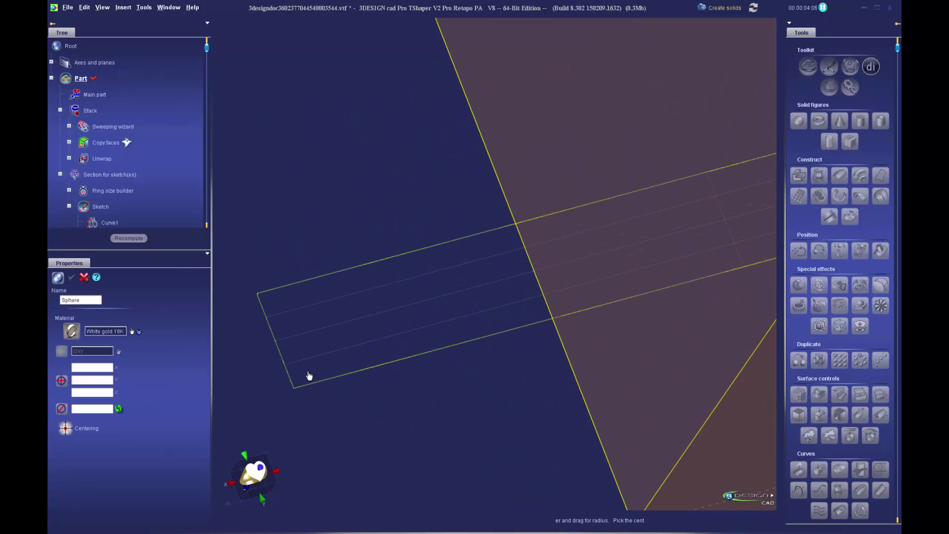
pyautogui.moveTo(304, 375); pyautogui.dragTo(309, 380)
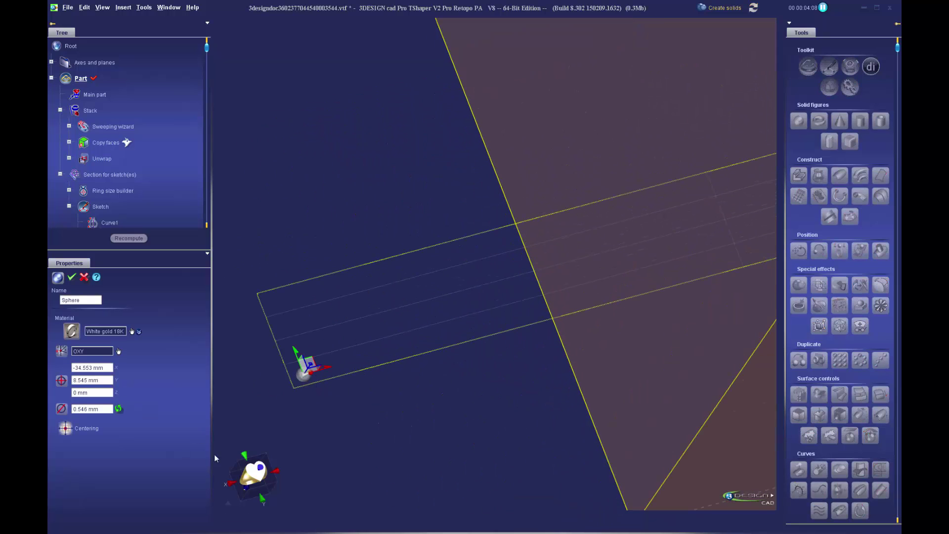
pyautogui.click(254, 476)
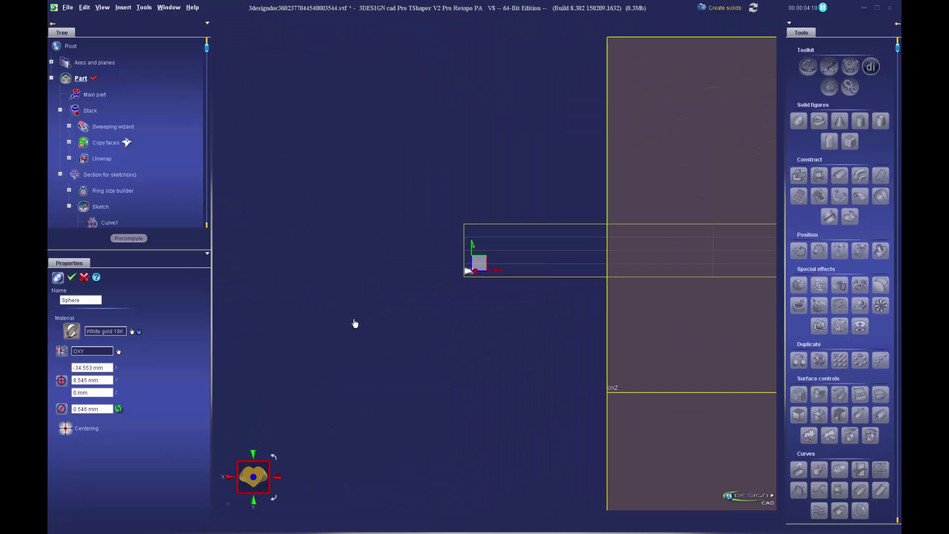
pyautogui.moveTo(467, 261)
pyautogui.mouseDown()
pyautogui.moveTo(485, 264)
pyautogui.moveTo(475, 261)
pyautogui.mouseUp()
pyautogui.moveTo(437, 236); pyautogui.dragTo(438, 226)
pyautogui.scroll(-3, 512, 266)
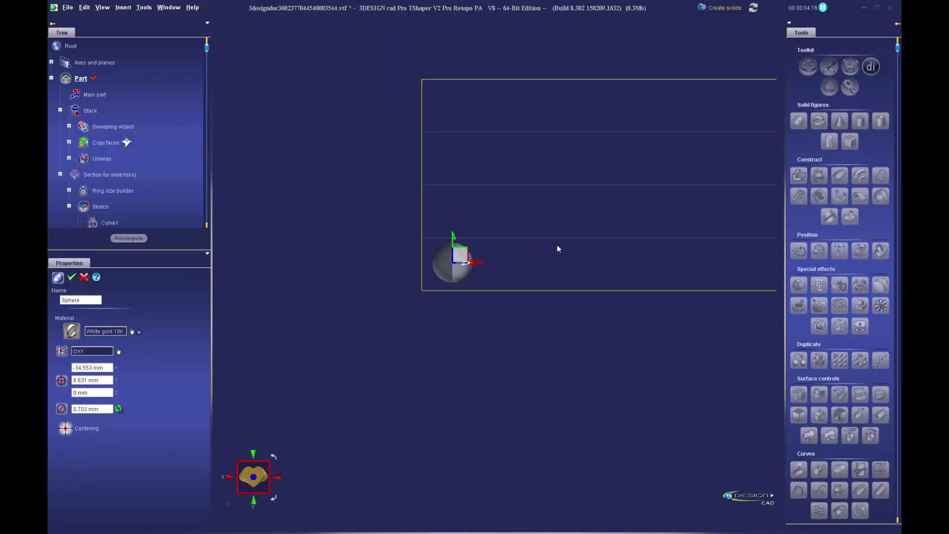
pyautogui.click(72, 276)
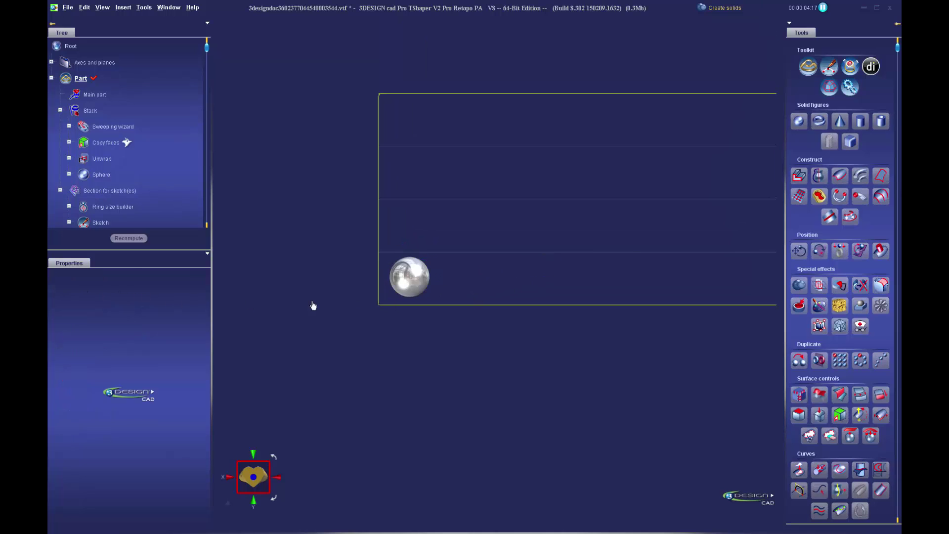
# Step: Duplicate the sphere in a 4 by 4 matrix spaced 0.603 mm along U and 0.903 mm along V, filling the strip's height
pyautogui.click(415, 280)
pyautogui.click(839, 360)
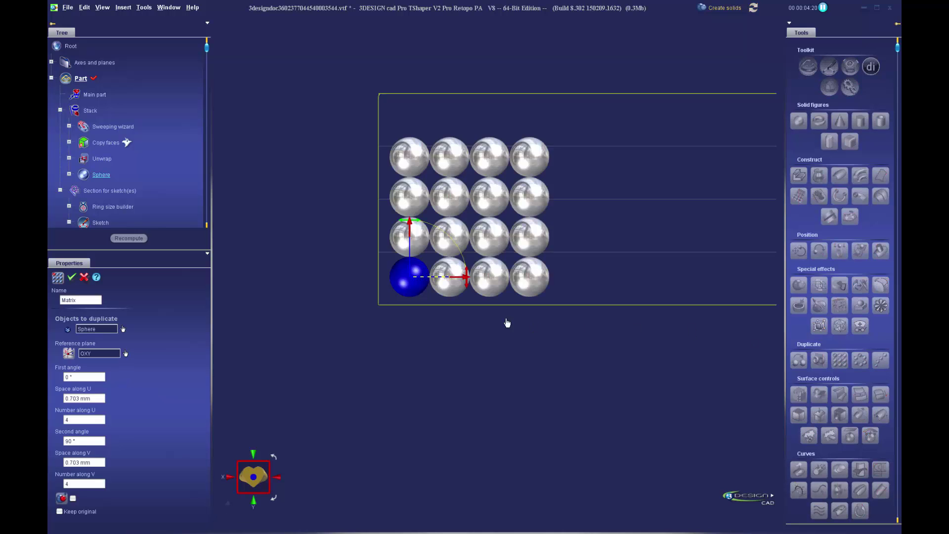
pyautogui.click(94, 399)
pyautogui.scroll(1, 95, 400)
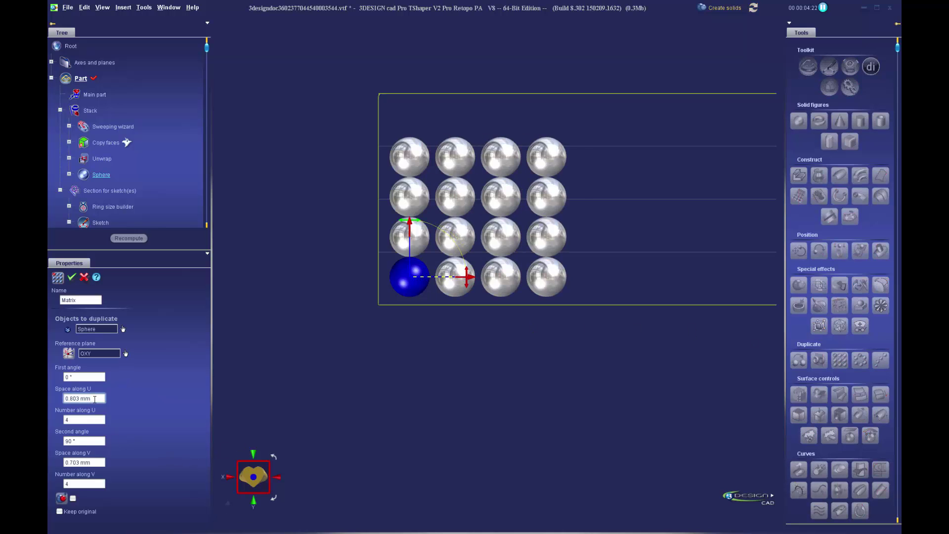
pyautogui.scroll(-2, 94, 399)
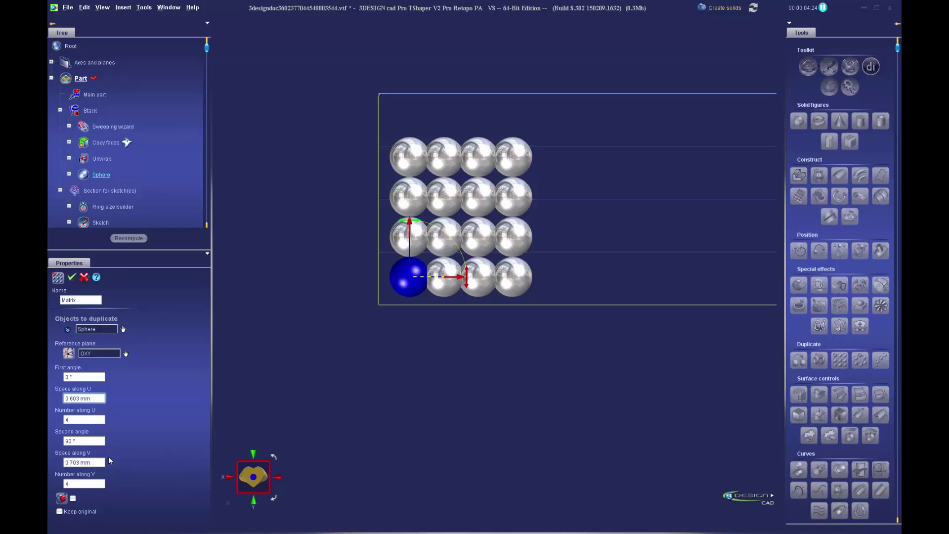
pyautogui.click(93, 482)
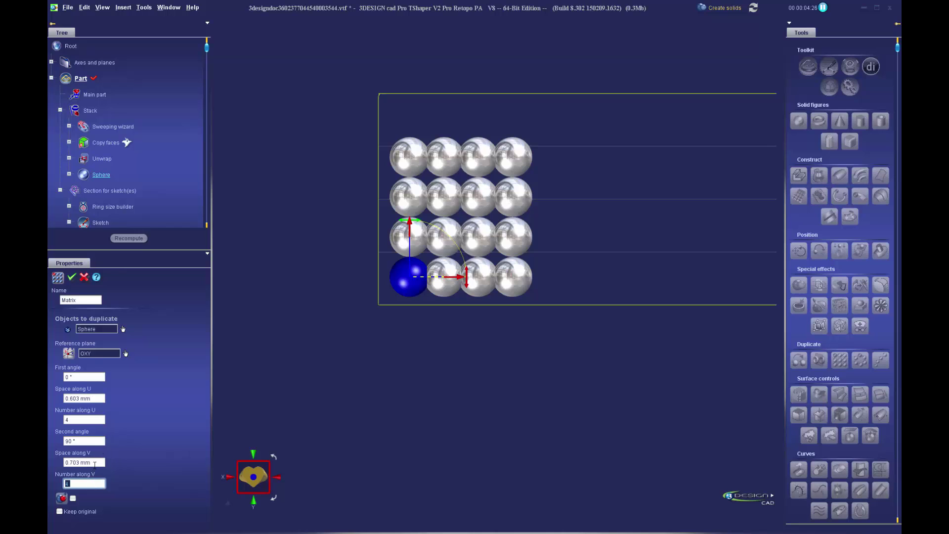
pyautogui.click(95, 463)
pyautogui.scroll(2, 94, 463)
pyautogui.scroll(-2, 520, 320)
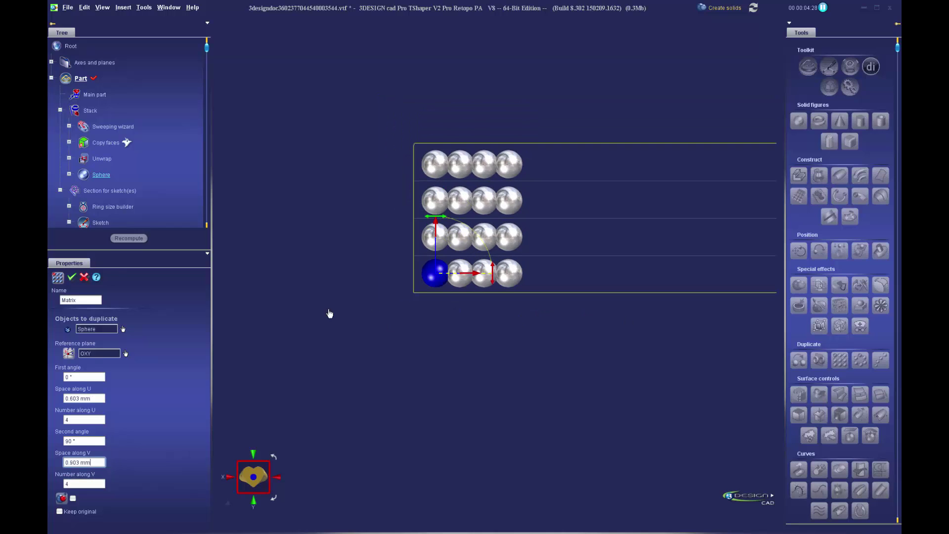
pyautogui.click(74, 278)
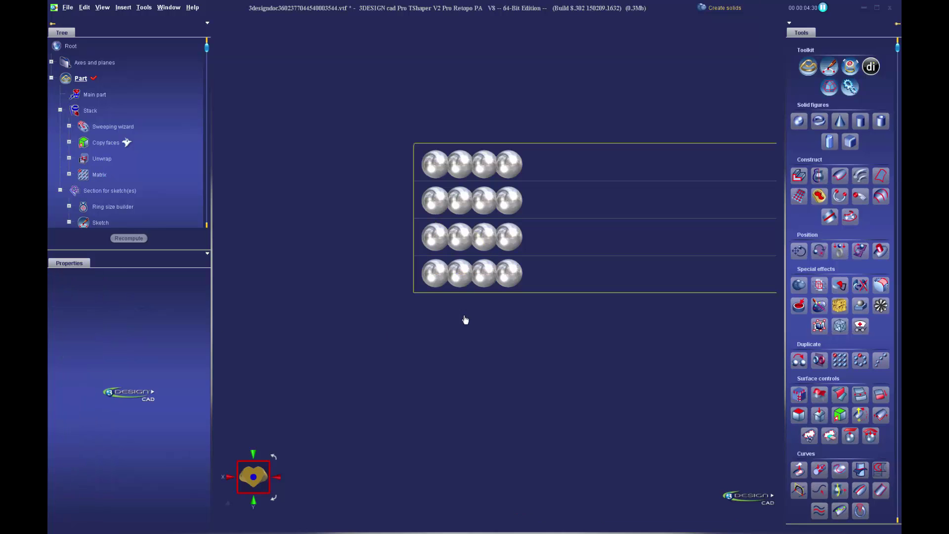
# Step: Duplicate the sphere block with a matrix on the OXY plane, using 11 copies along U and 1 along V
pyautogui.scroll(-2, 515, 274)
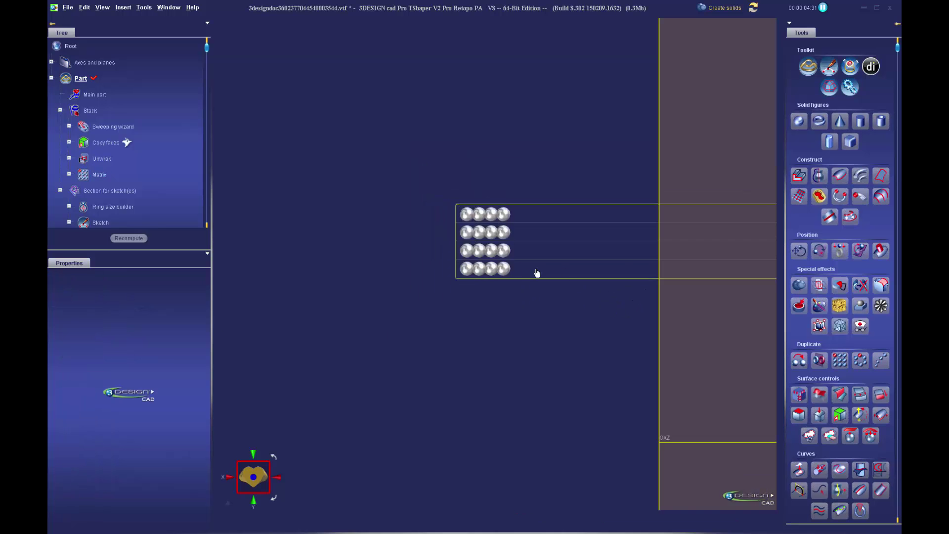
pyautogui.click(515, 256)
pyautogui.scroll(-2, 628, 259)
pyautogui.click(839, 360)
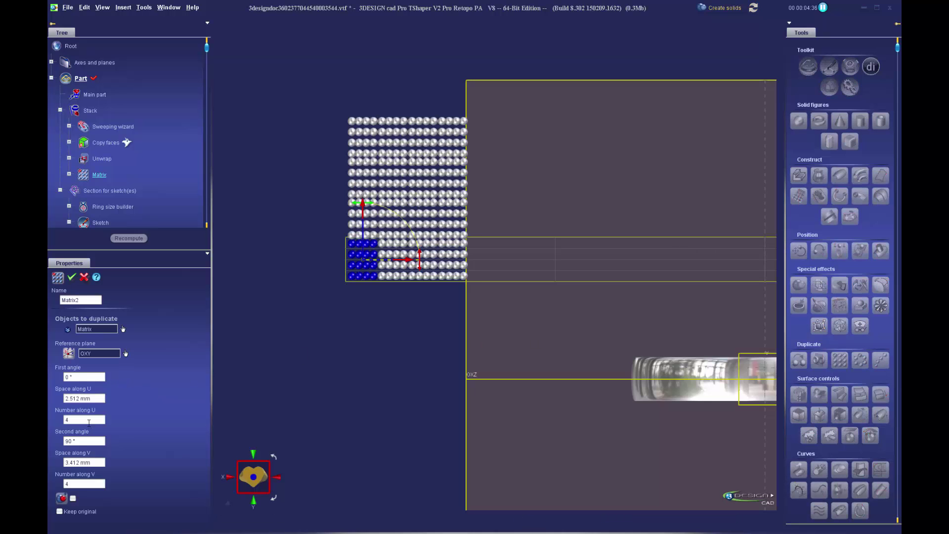
pyautogui.doubleClick(89, 419)
pyautogui.write('3')
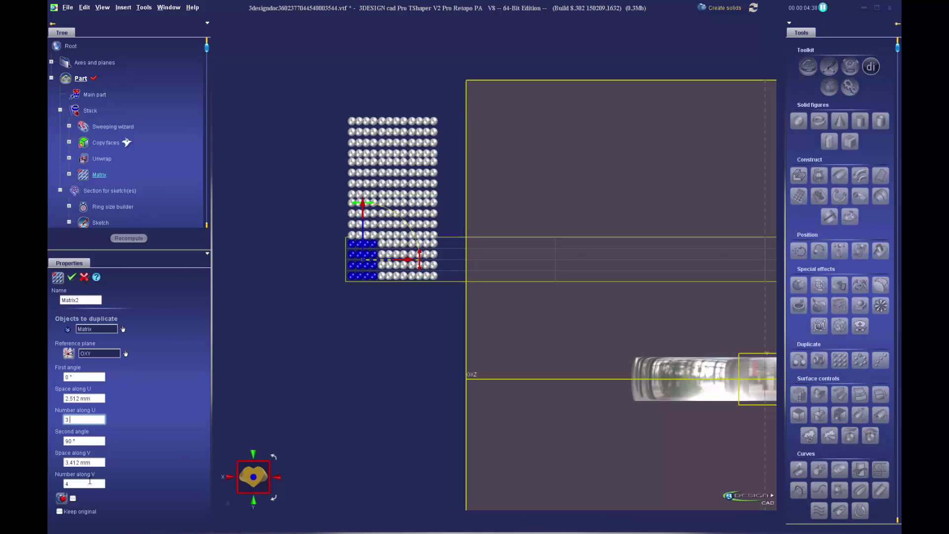
pyautogui.doubleClick(89, 483)
pyautogui.write('1')
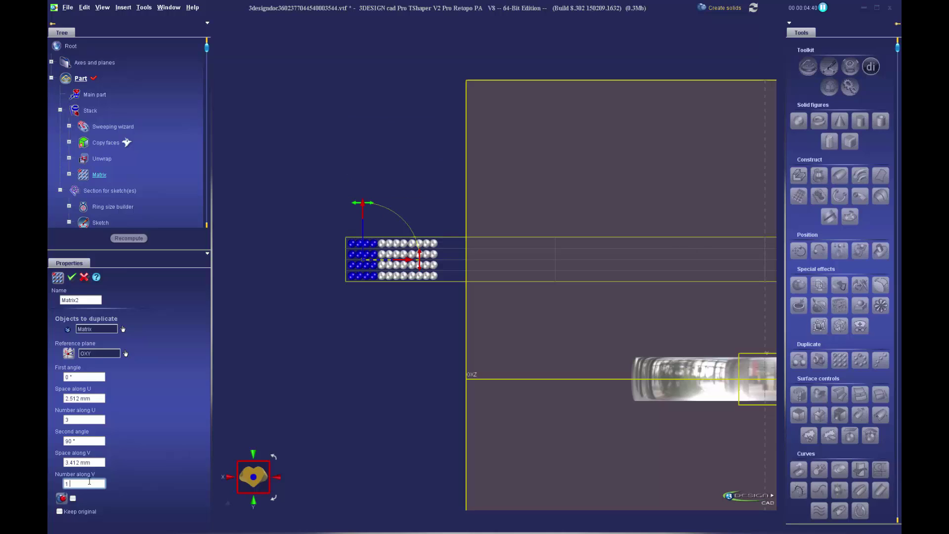
pyautogui.doubleClick(88, 419)
pyautogui.write('7')
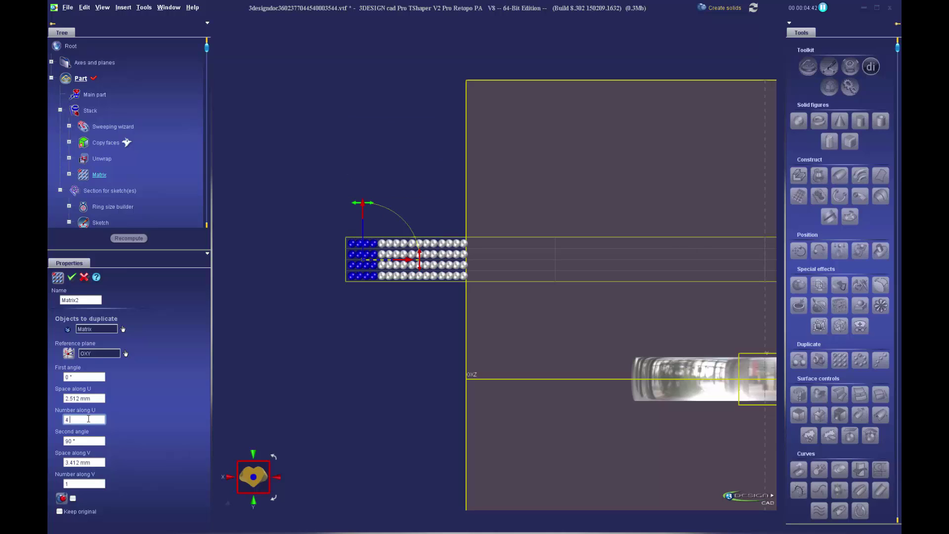
pyautogui.doubleClick(88, 419)
pyautogui.write('11')
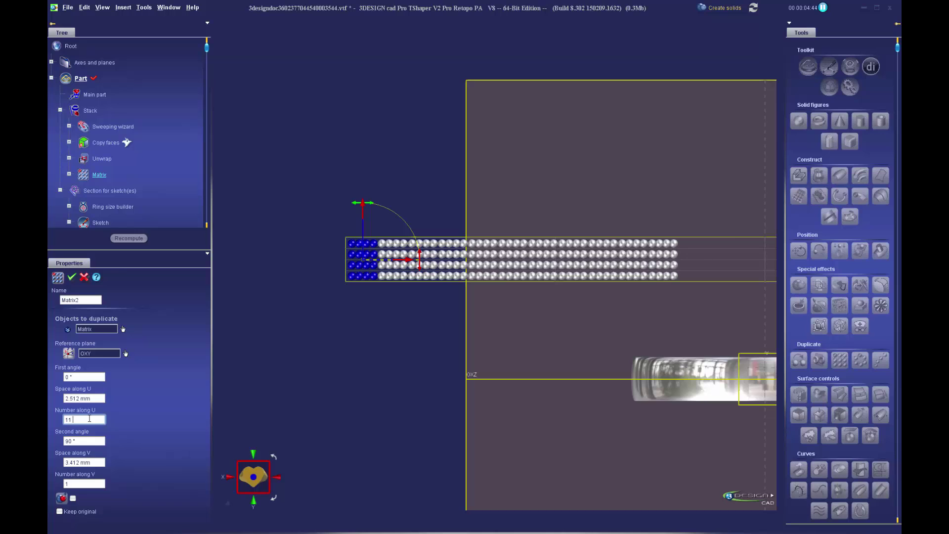
# Step: Spread the matrix copies along the full strip with a U spacing of 6.338 mm and apply the duplication
pyautogui.scroll(-3, 449, 354)
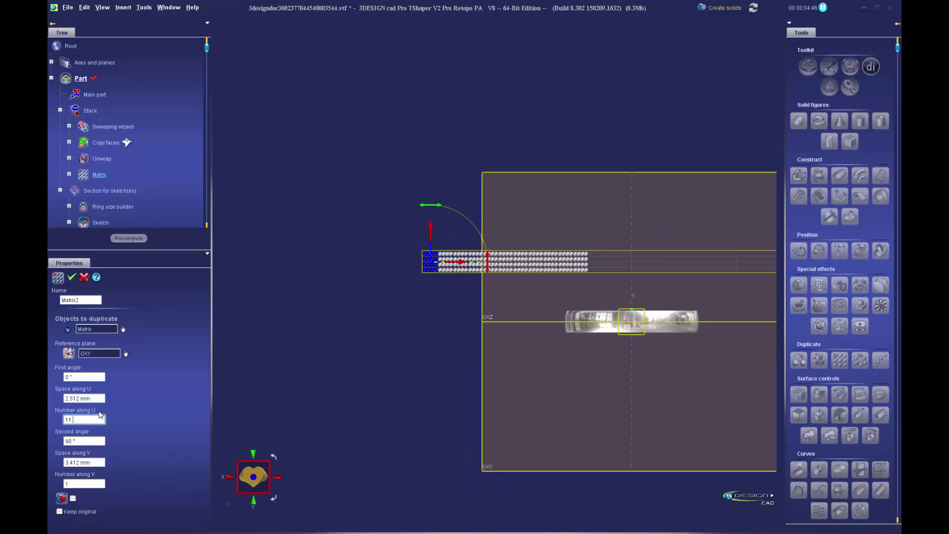
pyautogui.moveTo(460, 268); pyautogui.dragTo(489, 263)
pyautogui.scroll(-1, 566, 287)
pyautogui.scroll(-1, 567, 287)
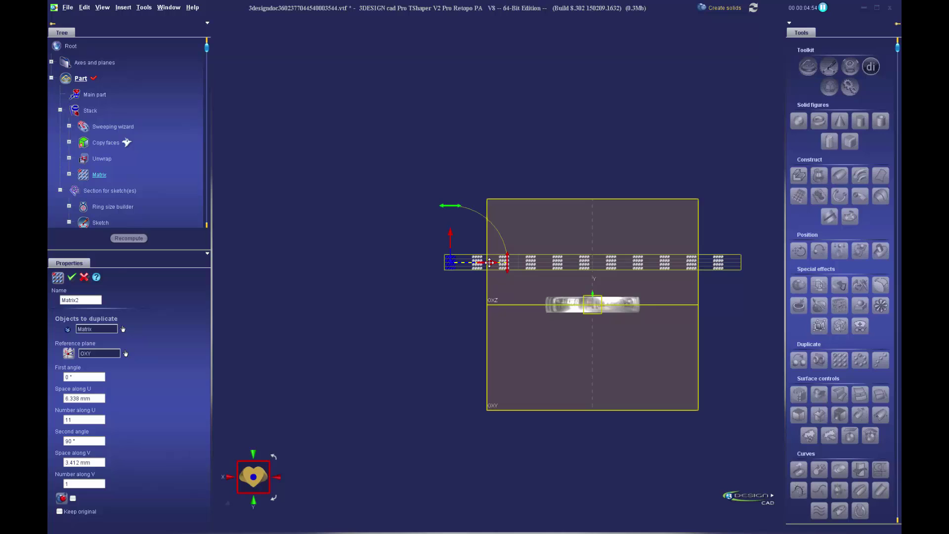
pyautogui.scroll(1, 596, 358)
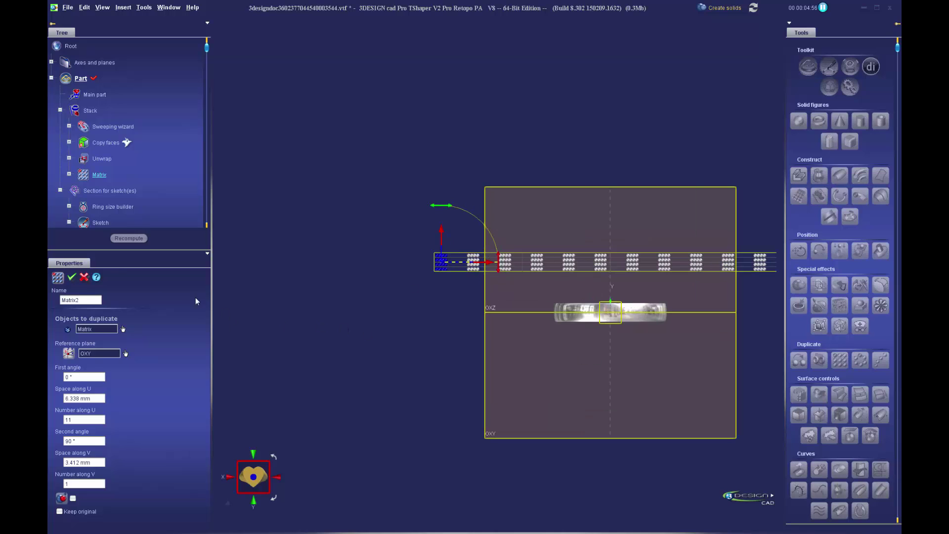
pyautogui.click(72, 277)
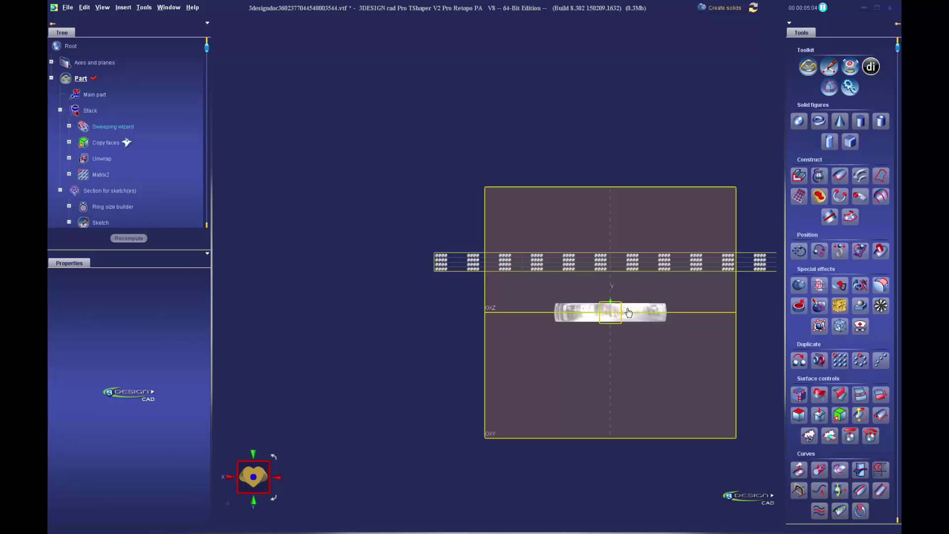
# Step: Select the unwrapped strip together with the sphere matrix and start mapping them back onto the ring
pyautogui.scroll(1, 623, 289)
pyautogui.click(584, 267)
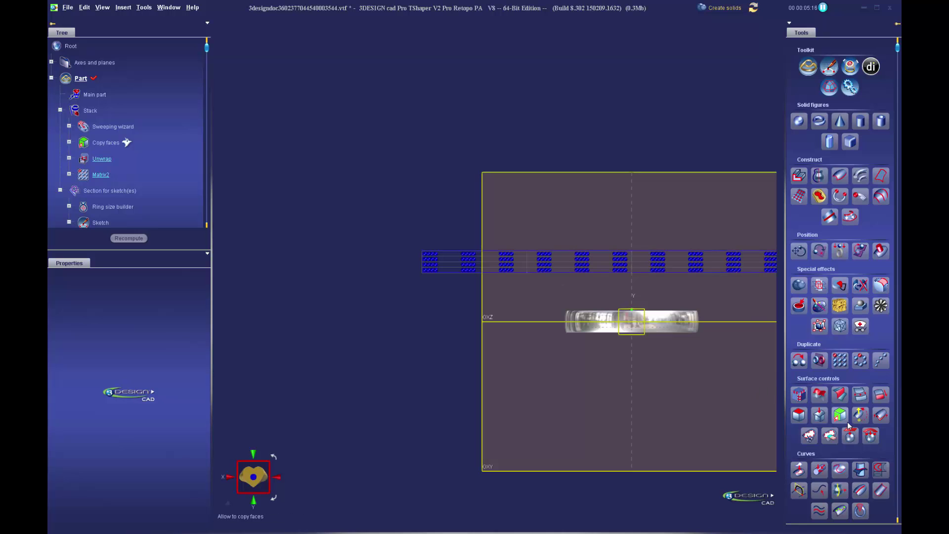
pyautogui.scroll(-3, 852, 402)
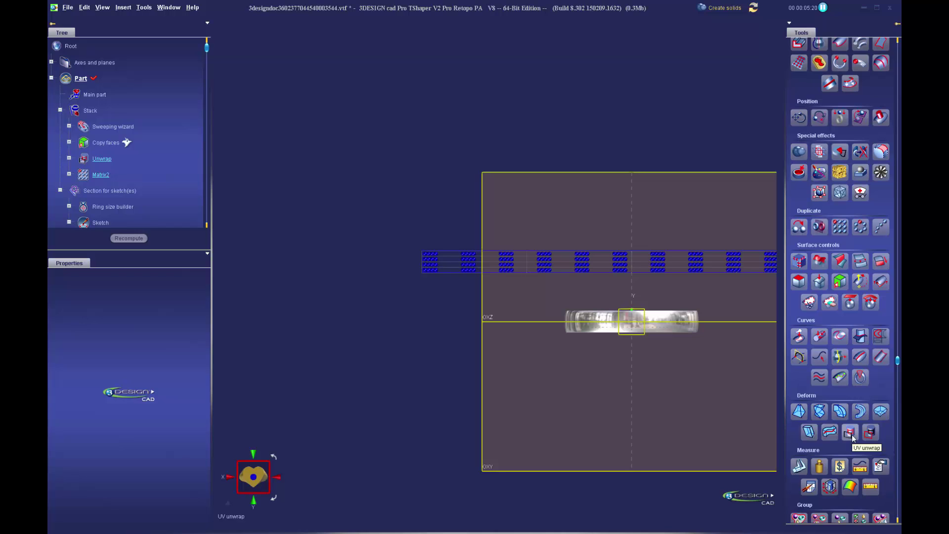
pyautogui.click(870, 433)
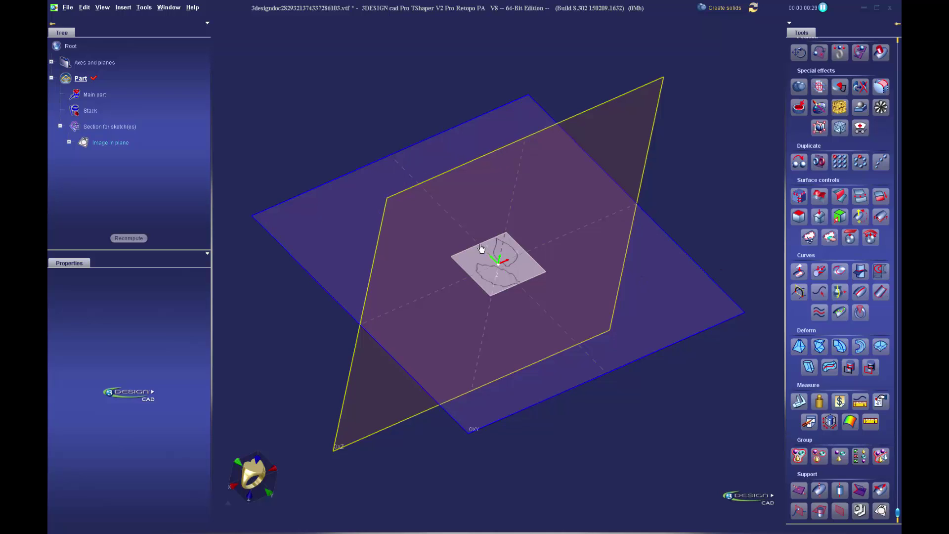
# Step: Freeze the leaf reference image and start a new sketch on its plane
pyautogui.rightClick(99, 143)
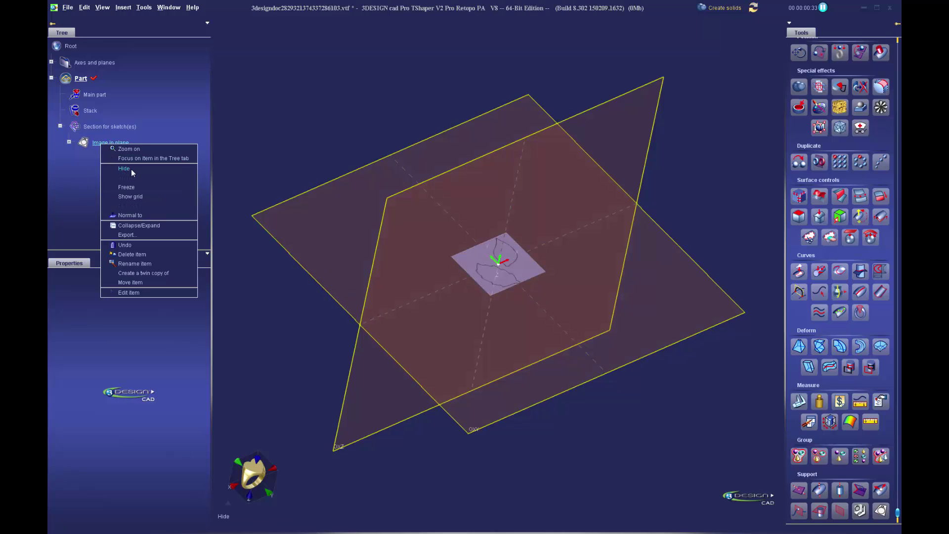
pyautogui.click(133, 188)
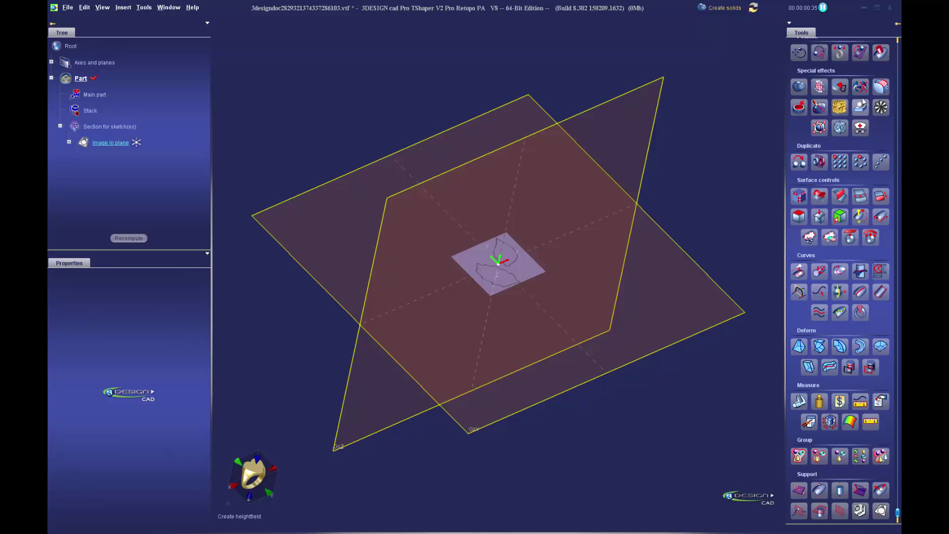
pyautogui.scroll(5, 858, 94)
pyautogui.click(829, 69)
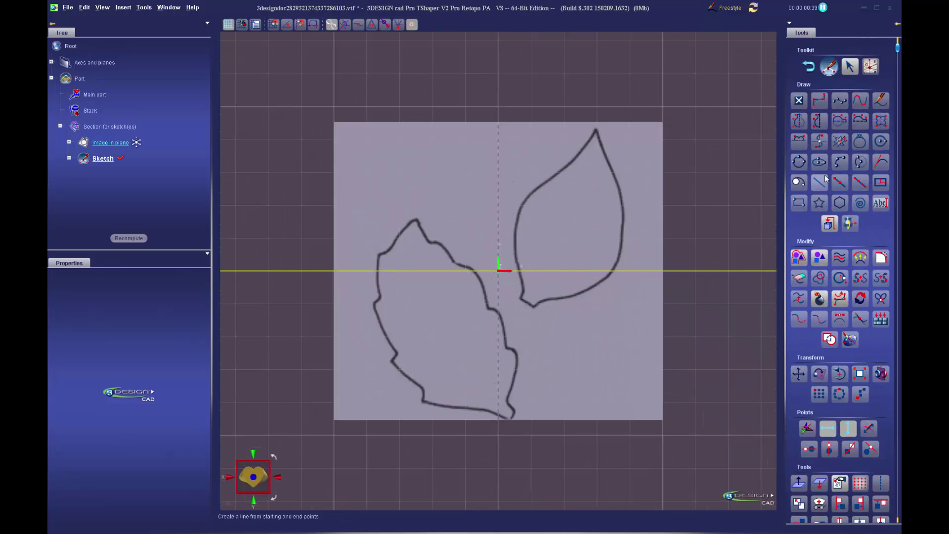
# Step: Trace the left edge of the upper-right leaf with a NURBS curve from its tip to the base notch
pyautogui.click(819, 102)
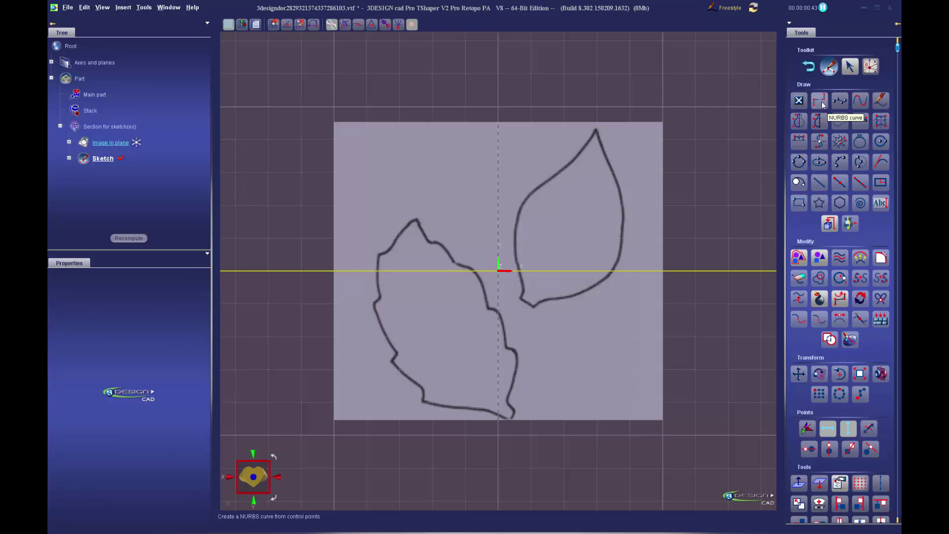
pyautogui.click(596, 130)
pyautogui.click(573, 161)
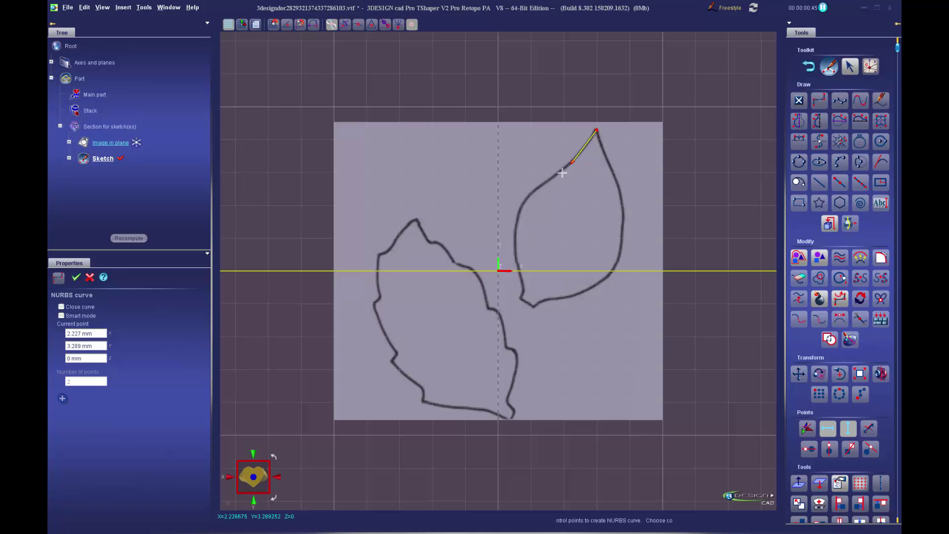
pyautogui.click(538, 188)
pyautogui.click(519, 207)
pyautogui.click(514, 236)
pyautogui.click(520, 275)
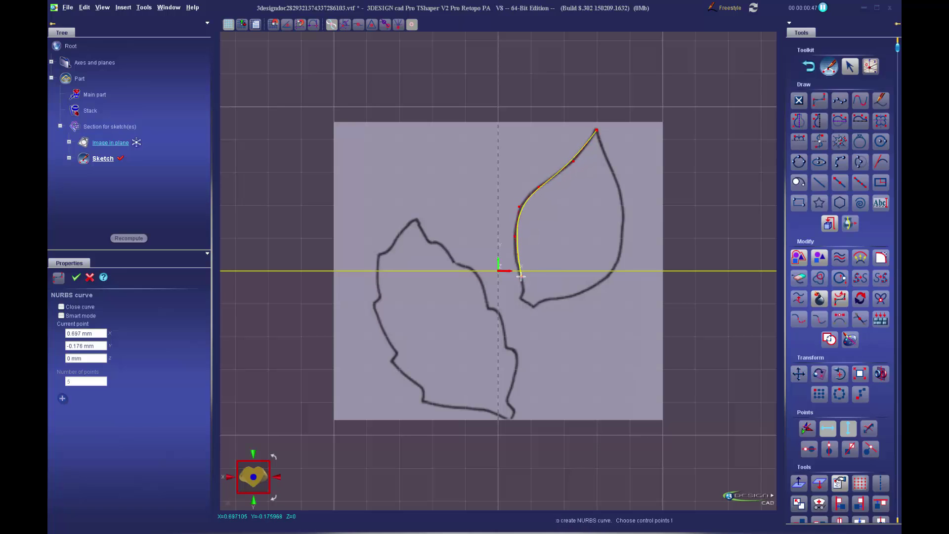
pyautogui.click(526, 290)
pyautogui.doubleClick(519, 299)
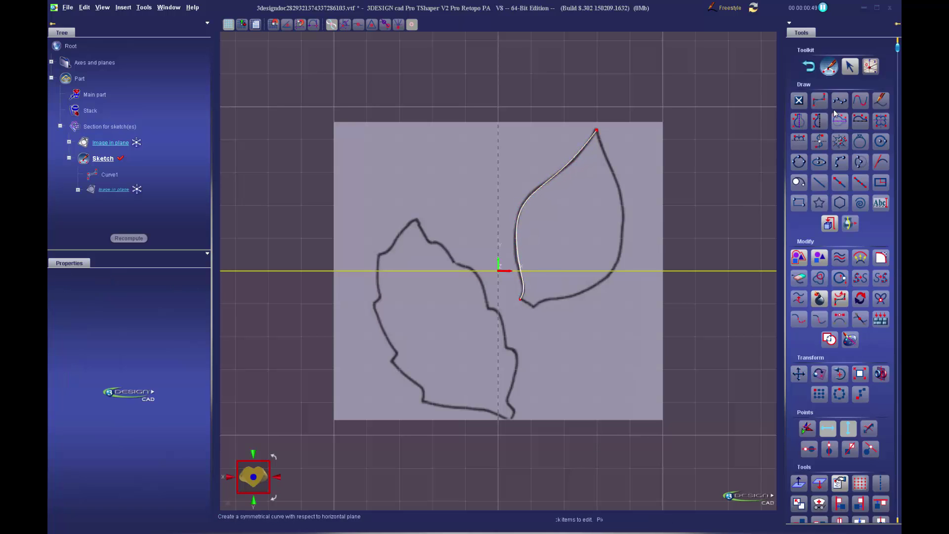
# Step: Trace the right edge of the same leaf with a second NURBS curve from the tip to the base corner
pyautogui.click(597, 130)
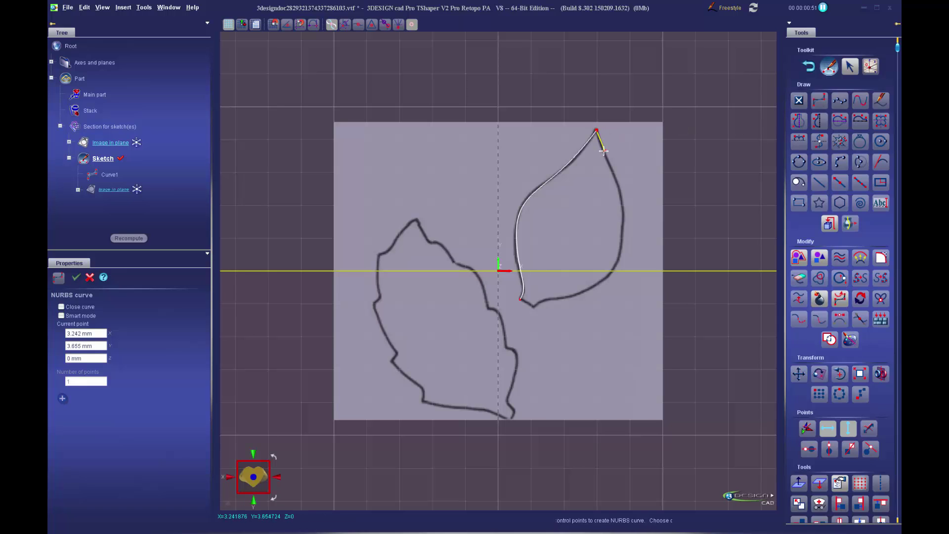
pyautogui.click(603, 152)
pyautogui.click(614, 174)
pyautogui.click(625, 211)
pyautogui.click(622, 248)
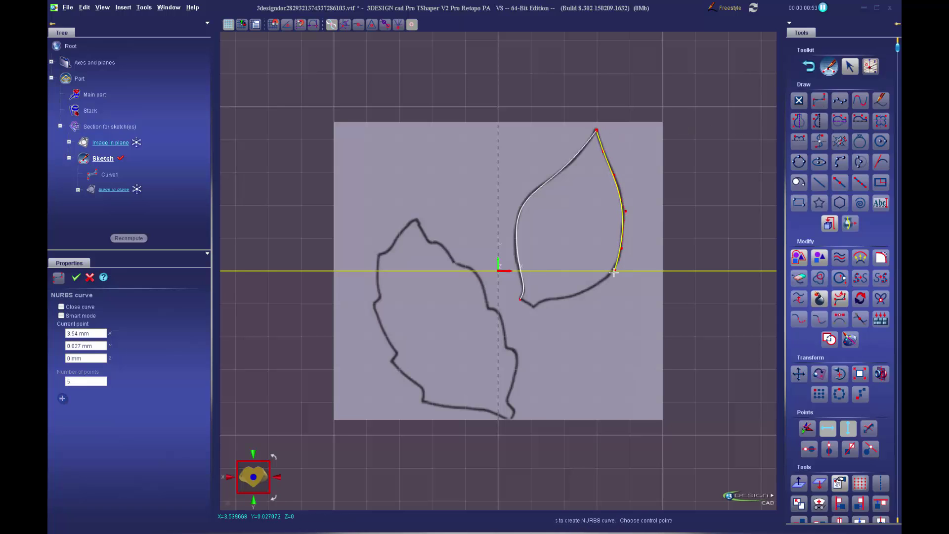
pyautogui.click(606, 279)
pyautogui.click(583, 291)
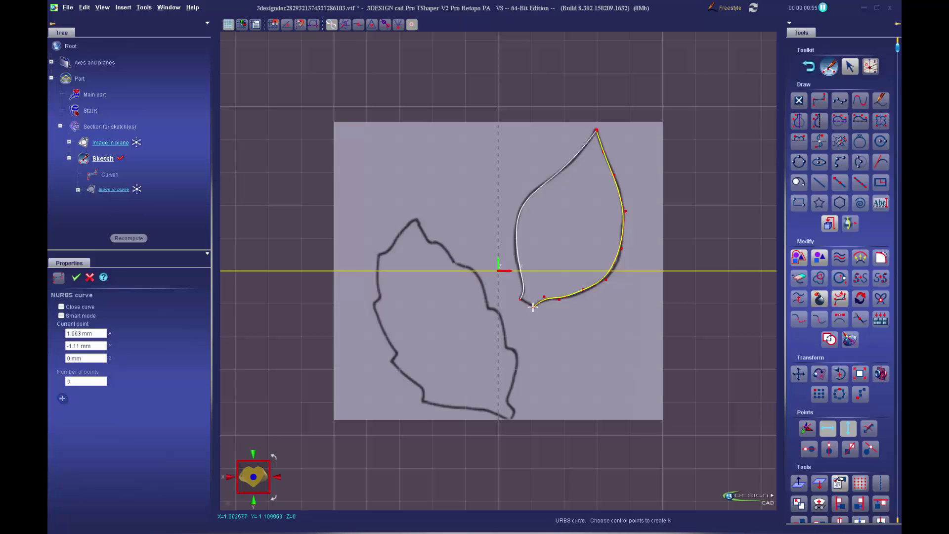
pyautogui.doubleClick(533, 306)
# Step: Close the leaf base with a two-point line and join the line and both edge curves into one curve
pyautogui.click(827, 183)
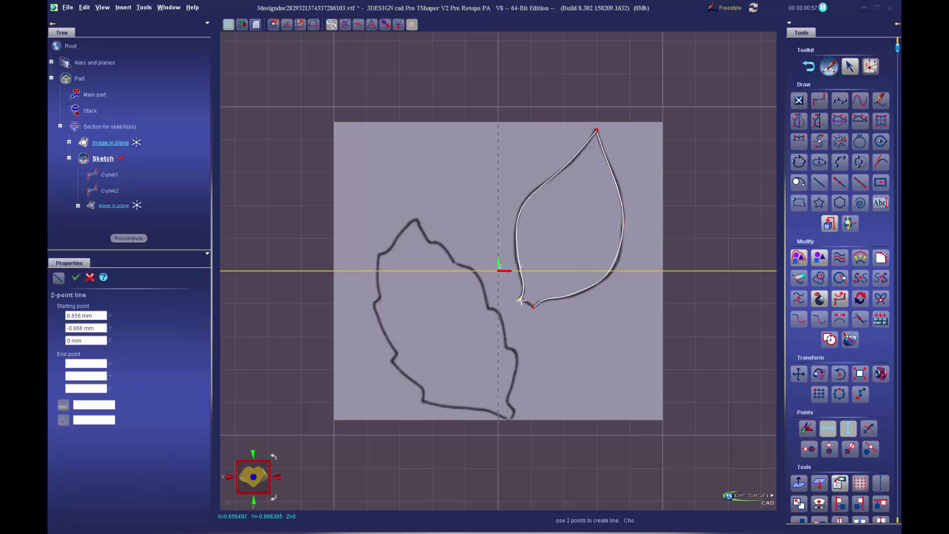
pyautogui.click(520, 299)
pyautogui.click(532, 307)
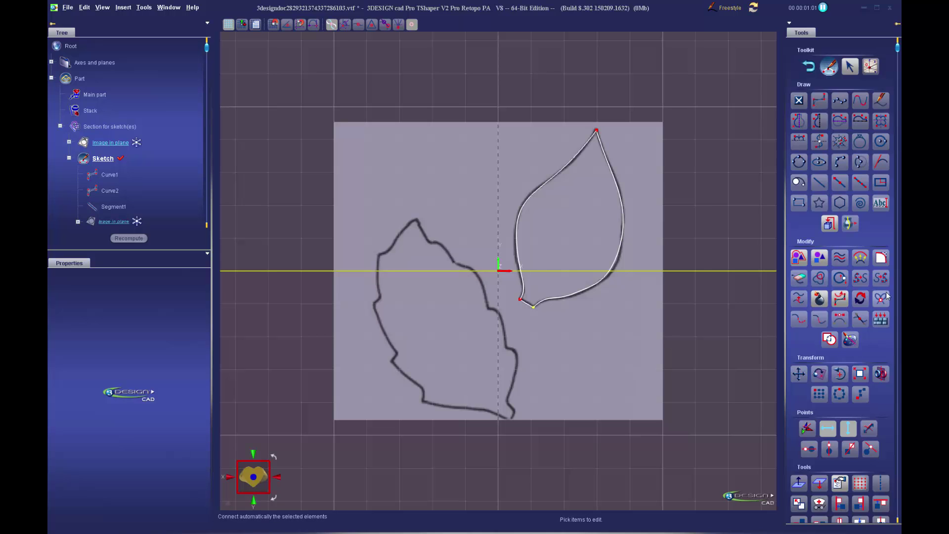
pyautogui.click(840, 298)
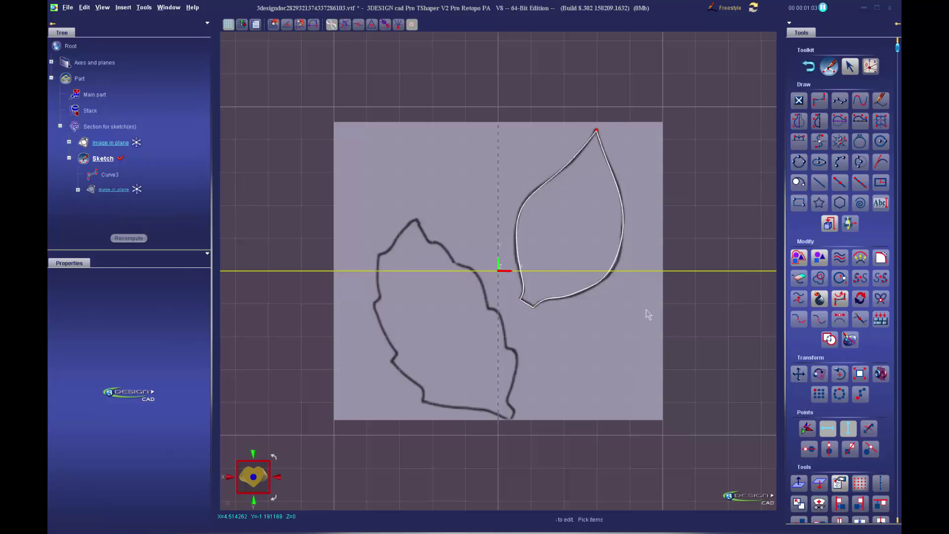
# Step: Move the leaf outline's tip point to about 2.988, 4.314 mm and its left base point to about 0.666, -0.865 mm
pyautogui.scroll(1, 646, 313)
pyautogui.click(614, 103)
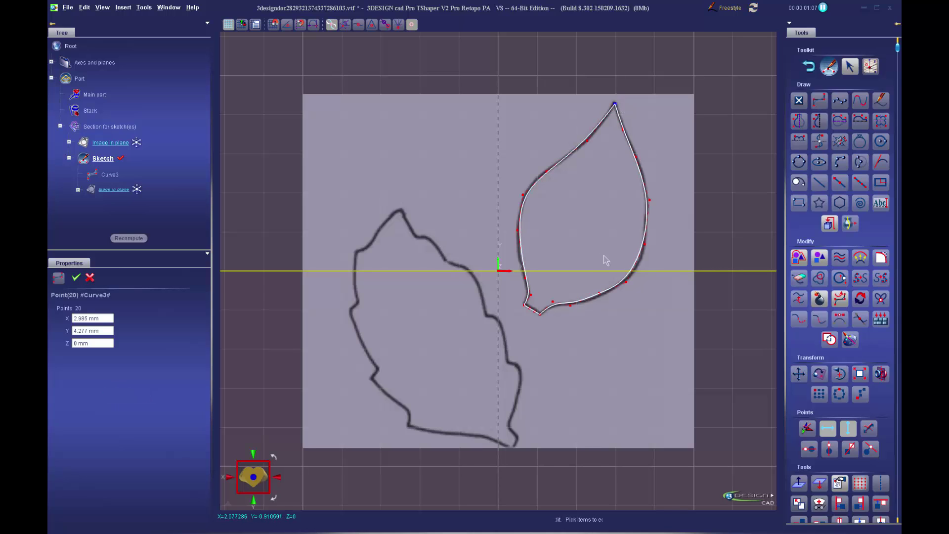
pyautogui.moveTo(614, 104)
pyautogui.mouseDown()
pyautogui.moveTo(604, 96)
pyautogui.moveTo(615, 102)
pyautogui.mouseUp()
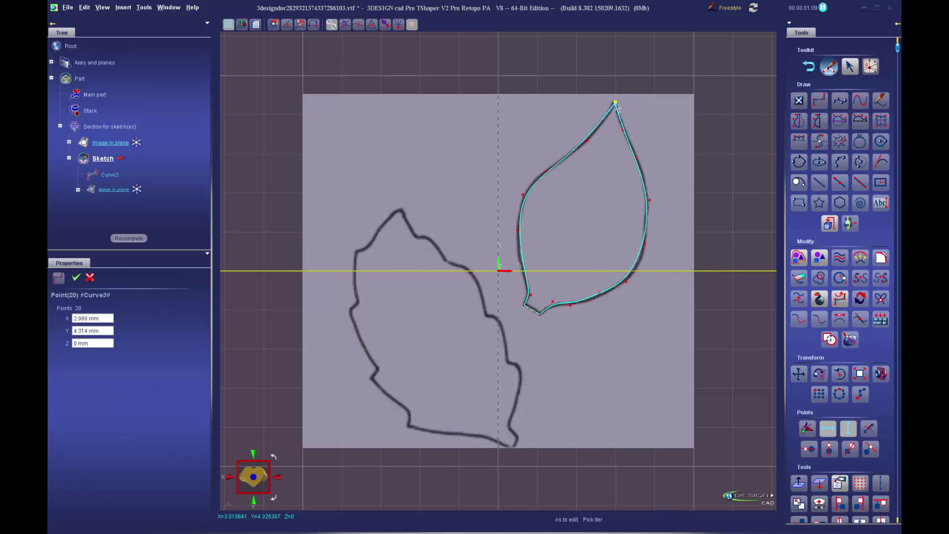
pyautogui.click(519, 309)
pyautogui.moveTo(513, 312); pyautogui.dragTo(519, 306)
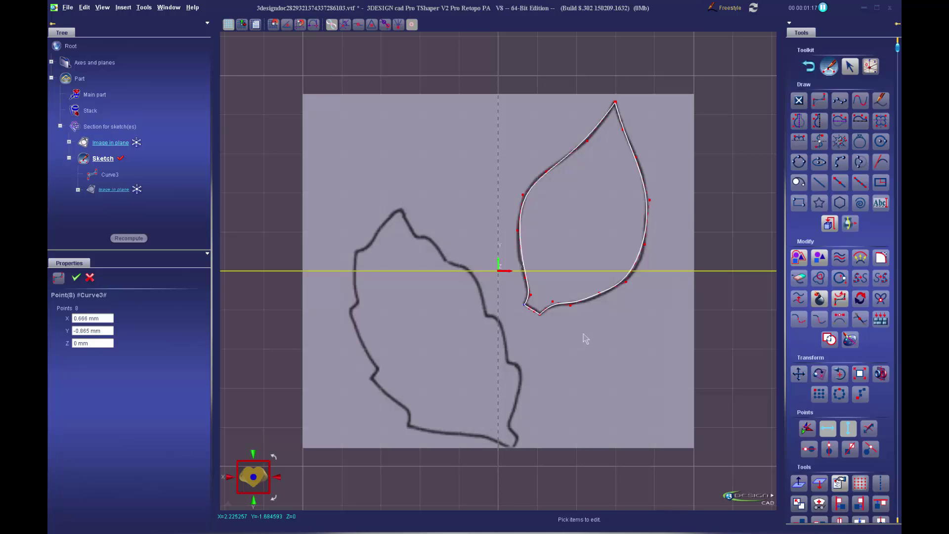
# Step: Check the joined leaf outline with Sketch Doctor and delete the curve
pyautogui.click(614, 296)
pyautogui.scroll(-2, 861, 429)
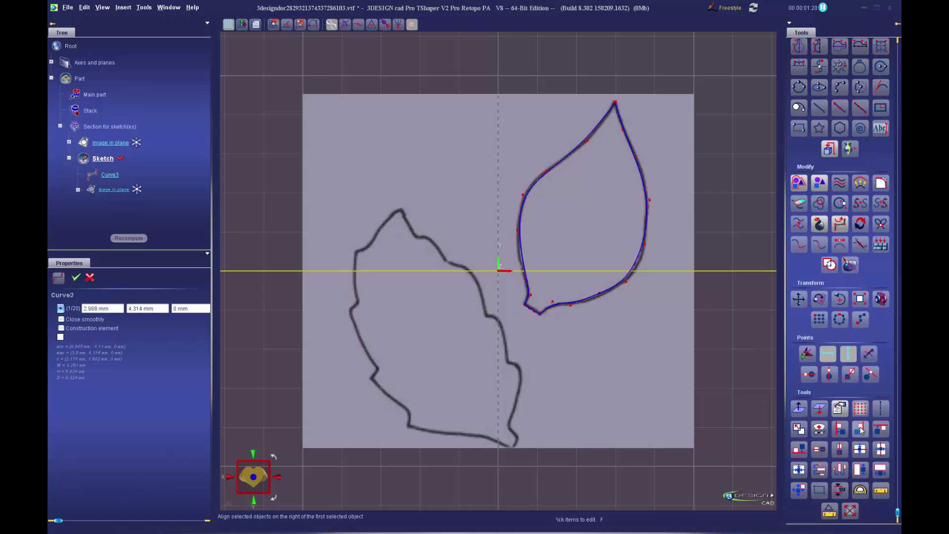
pyautogui.click(819, 429)
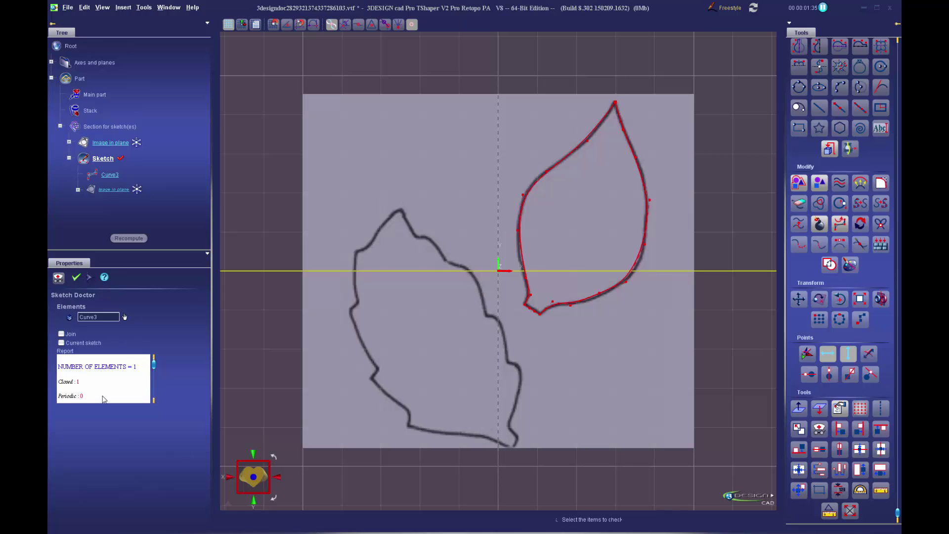
pyautogui.click(76, 277)
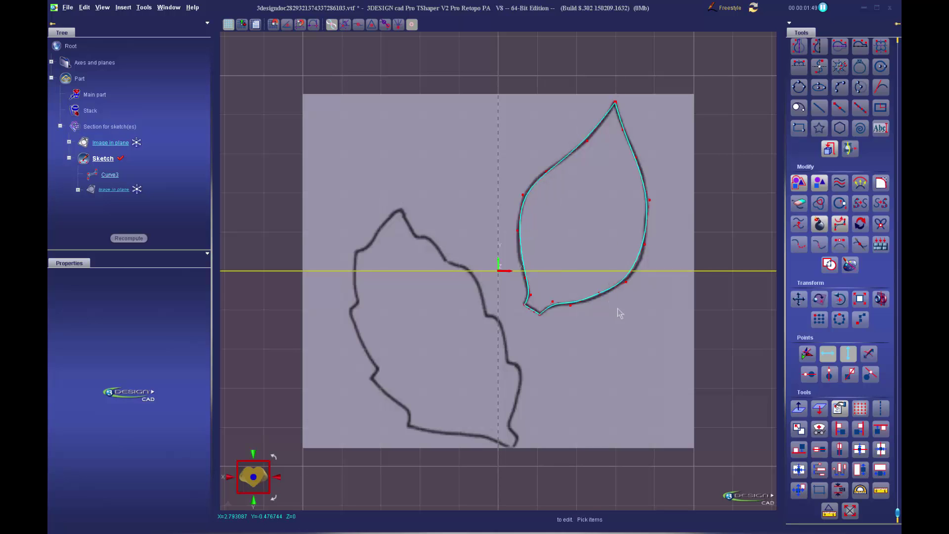
pyautogui.press('Delete')
# Step: Start a NURBS curve on the smooth leaf just below the tip and trace its left edge down to the base
pyautogui.scroll(3, 850, 118)
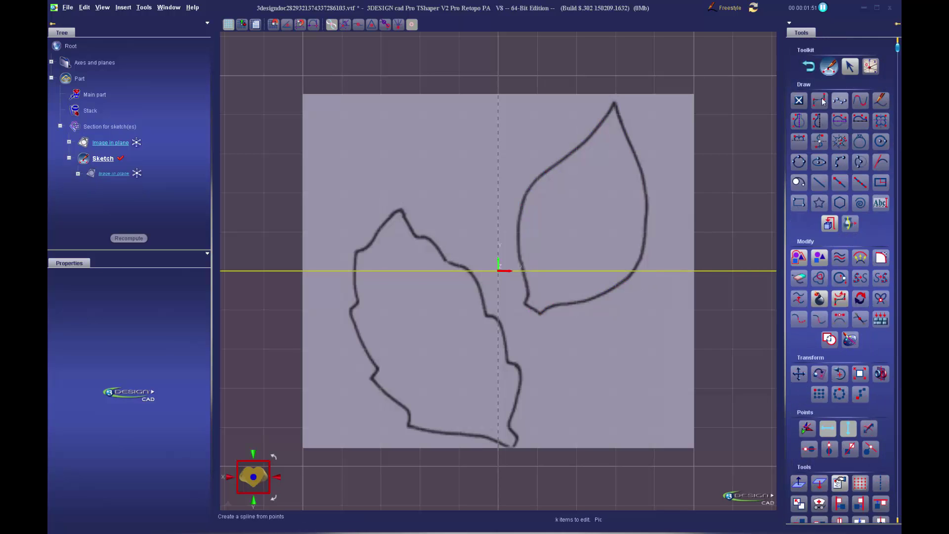
pyautogui.click(819, 100)
pyautogui.click(589, 139)
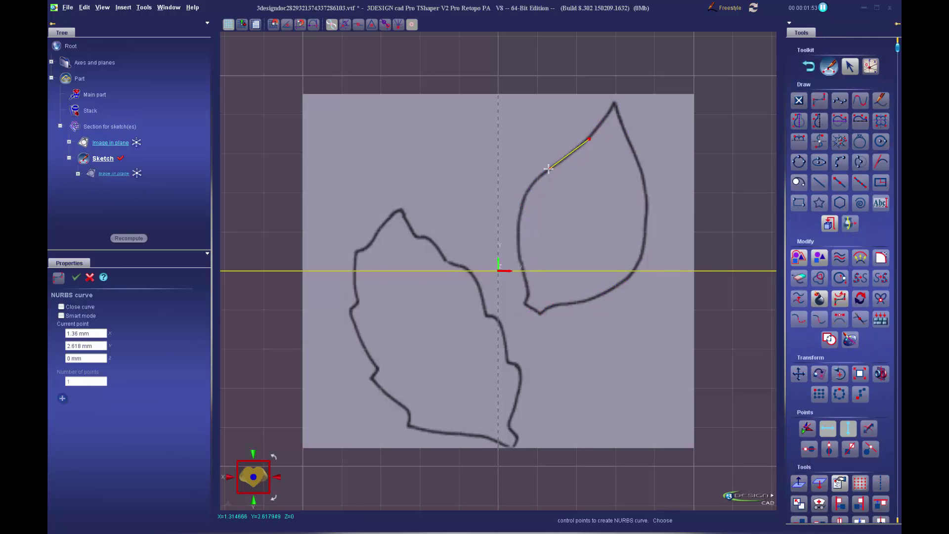
pyautogui.click(549, 169)
pyautogui.click(519, 196)
pyautogui.click(515, 240)
pyautogui.click(526, 277)
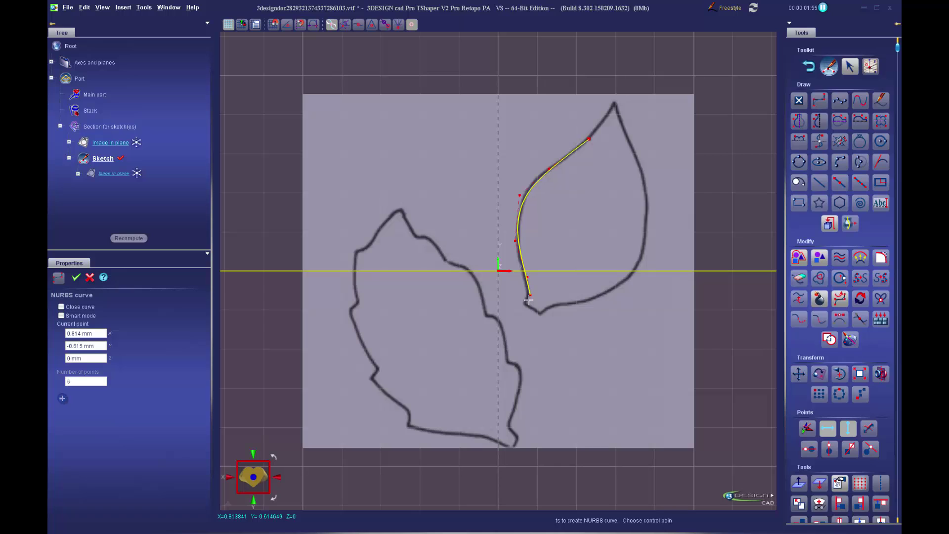
pyautogui.click(530, 294)
# Step: Continue the NURBS curve around the two base corners of the smooth leaf, doubling the control points at each corner
pyautogui.click(522, 303)
pyautogui.click(523, 304)
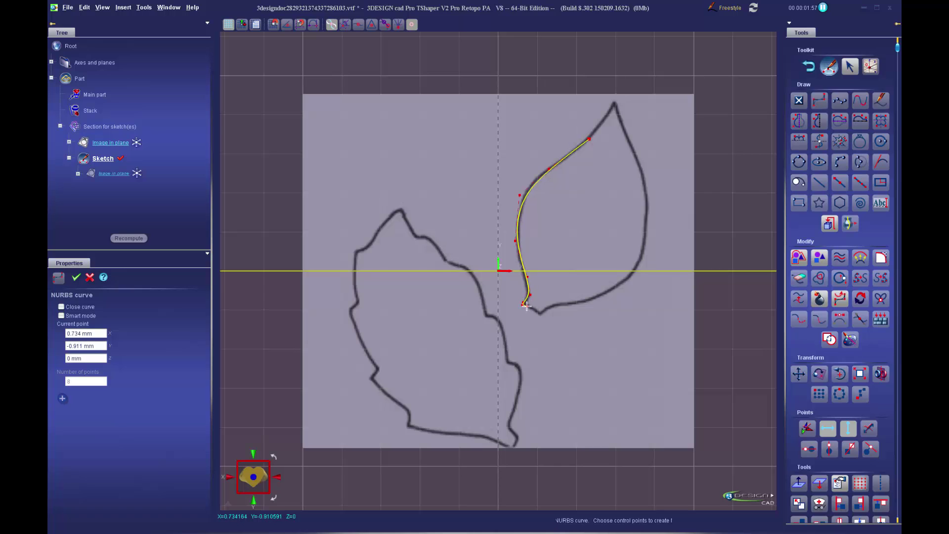
pyautogui.click(538, 313)
pyautogui.click(537, 315)
pyautogui.click(539, 316)
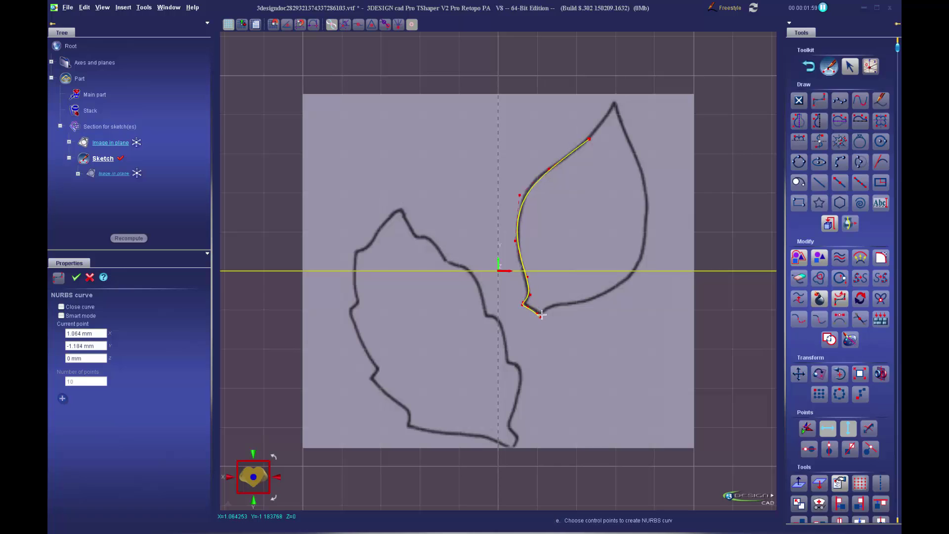
pyautogui.click(543, 312)
# Step: Continue the NURBS curve from the base up the right edge of the smooth leaf towards the tip
pyautogui.click(552, 302)
pyautogui.click(591, 302)
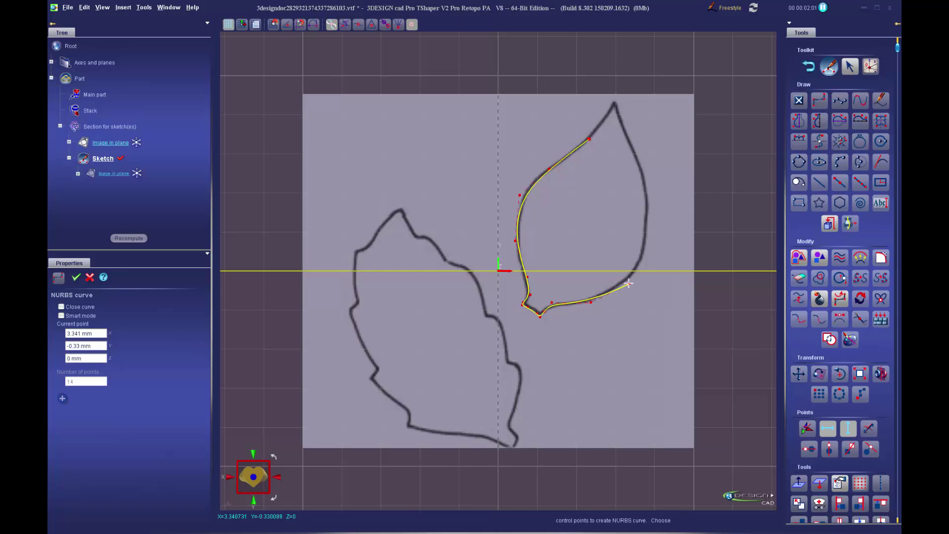
pyautogui.click(628, 283)
pyautogui.click(648, 242)
pyautogui.click(650, 195)
pyautogui.click(639, 150)
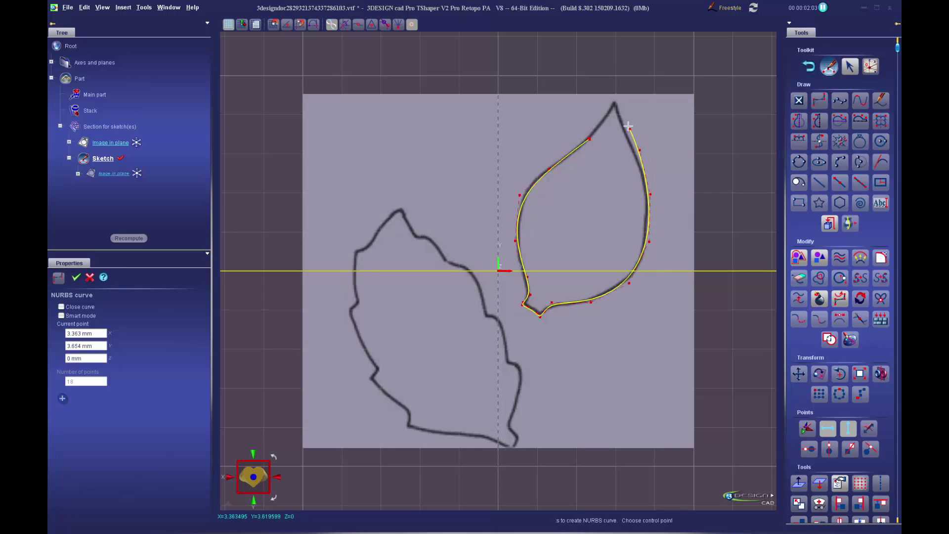
# Step: Place control points around the smooth leaf's tip, close the NURBS curve and validate it
pyautogui.click(621, 119)
pyautogui.click(615, 103)
pyautogui.click(613, 101)
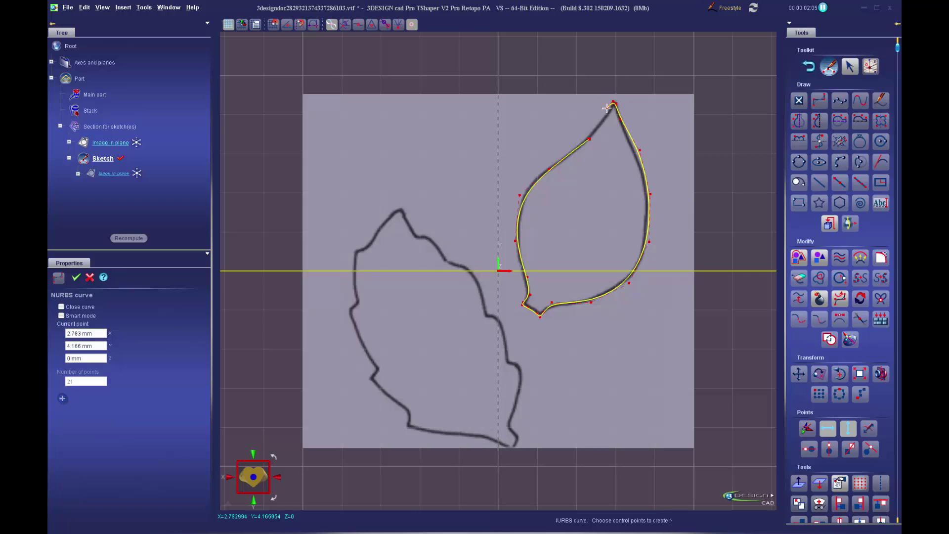
pyautogui.click(607, 108)
pyautogui.click(593, 130)
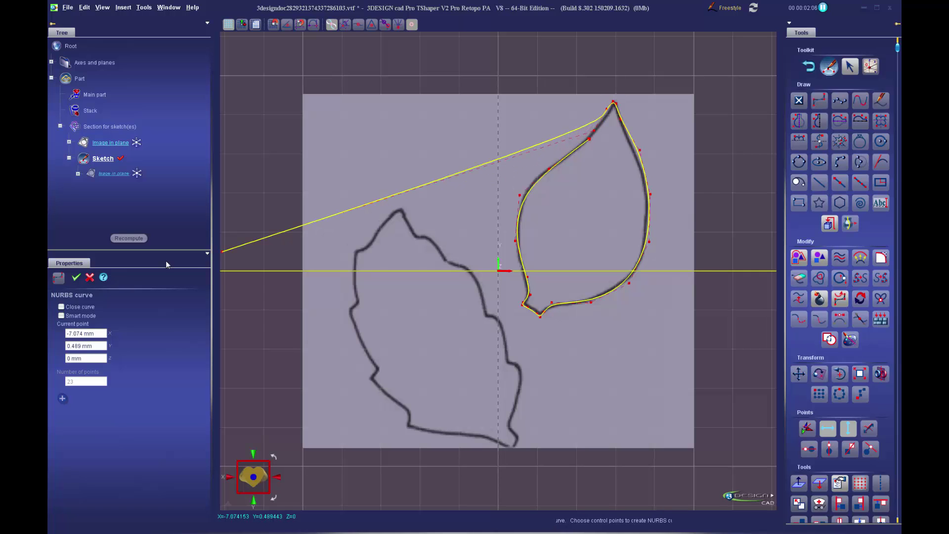
pyautogui.click(62, 307)
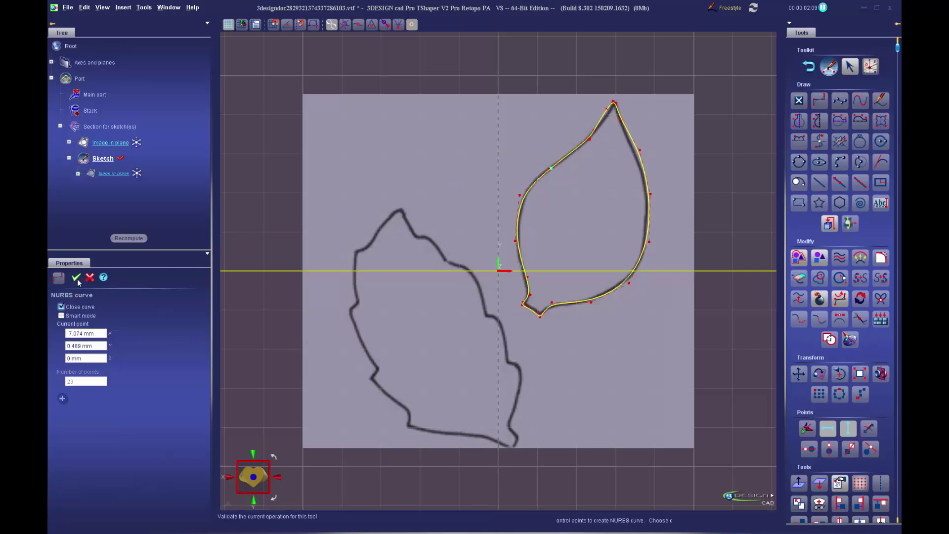
pyautogui.click(76, 278)
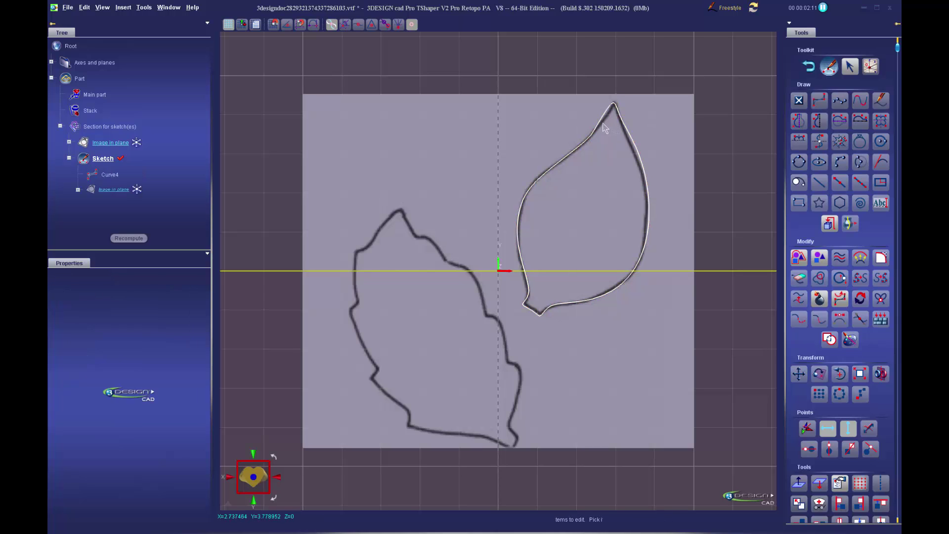
# Step: Delete an extra control point below the tip on the left edge and move the curve's first point to about 2.225, 3.301 mm
pyautogui.doubleClick(604, 128)
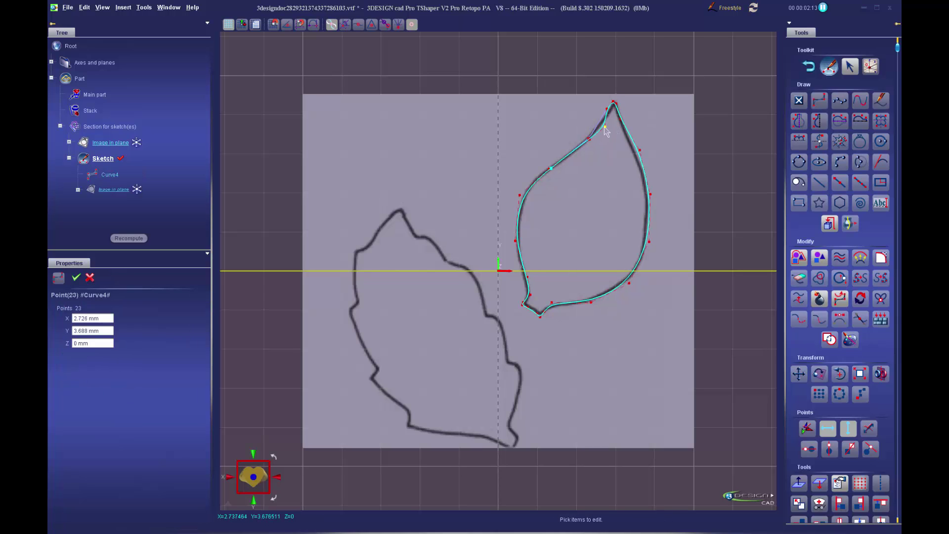
pyautogui.press('Delete')
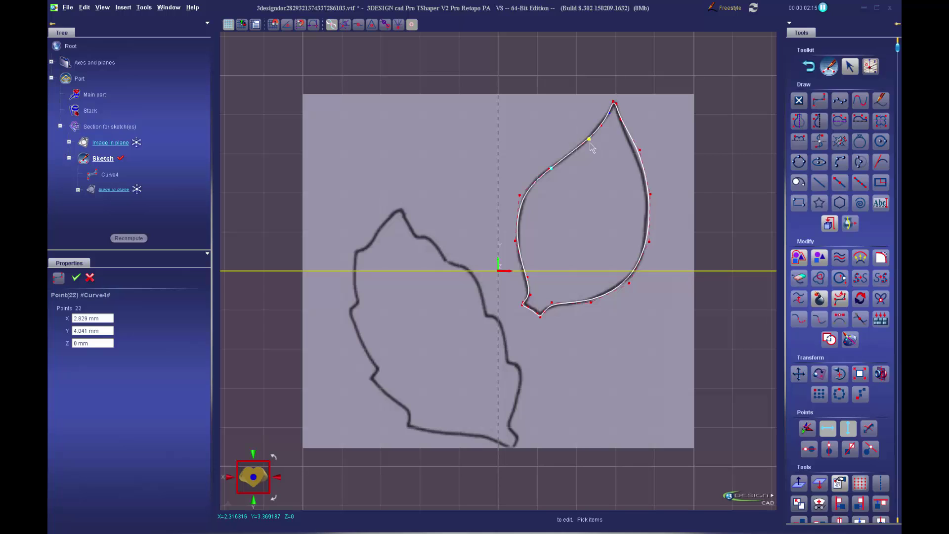
pyautogui.click(586, 143)
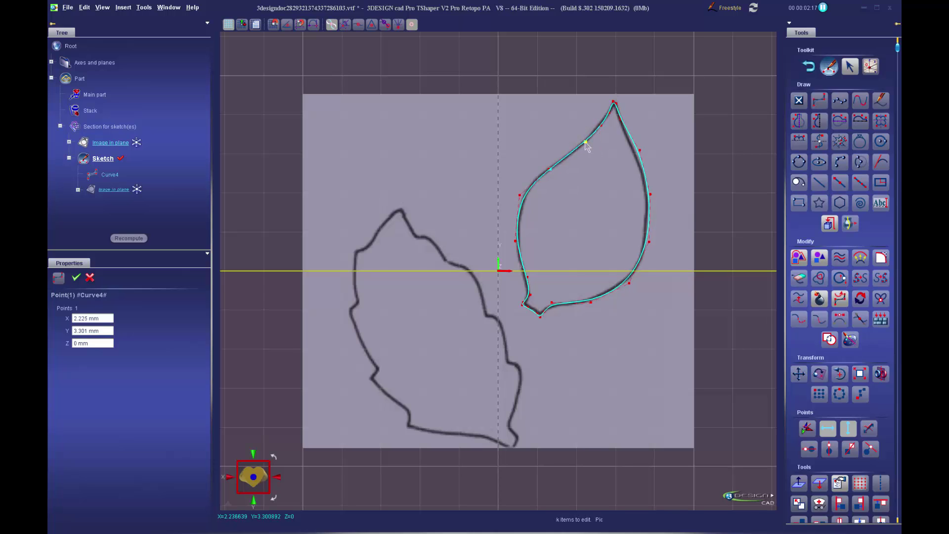
# Step: Check the closed leaf curve with Sketch Doctor and move its upper right-edge control point to about 3.489, 3.028 mm
pyautogui.click(607, 303)
pyautogui.scroll(-2, 841, 450)
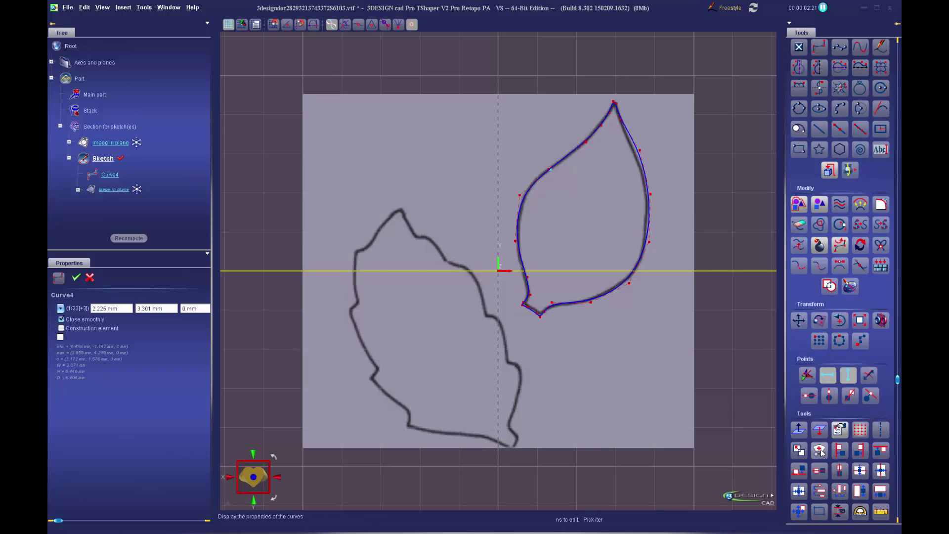
pyautogui.click(820, 450)
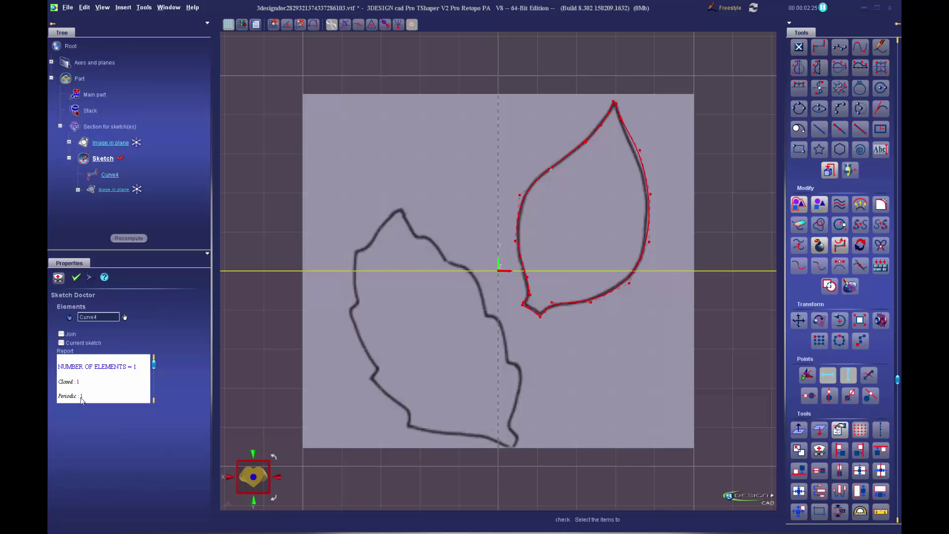
pyautogui.click(75, 279)
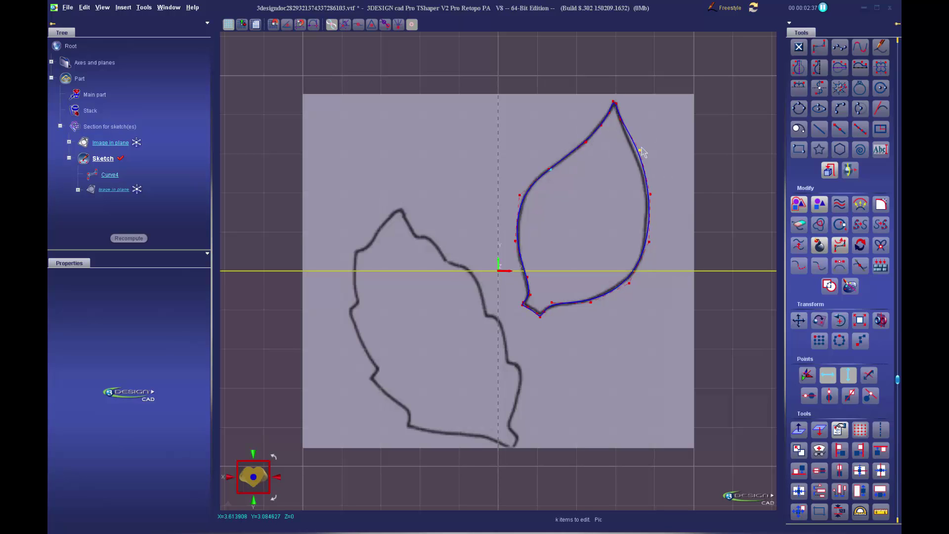
pyautogui.click(550, 169)
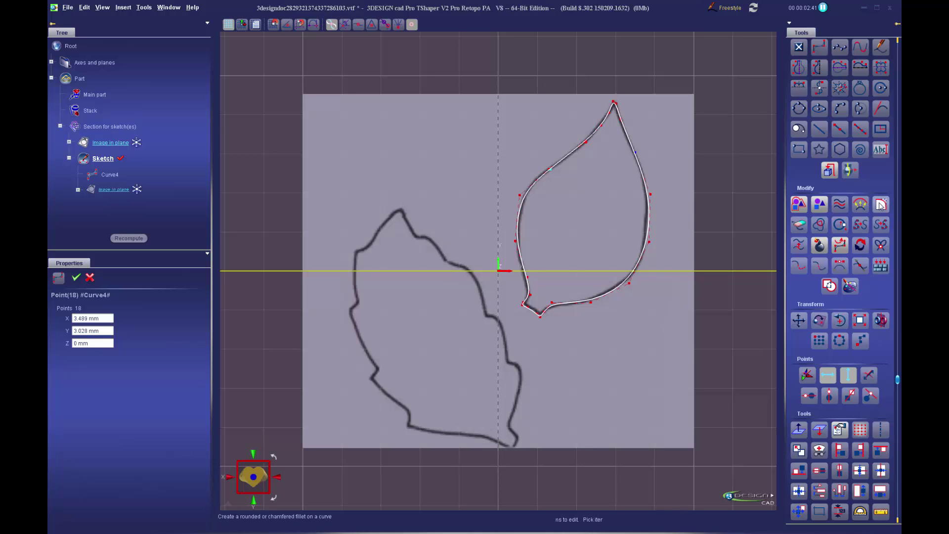
# Step: Start a NURBS curve at the tip of the jagged leaf and trace the upper half of its right edge
pyautogui.scroll(3, 880, 204)
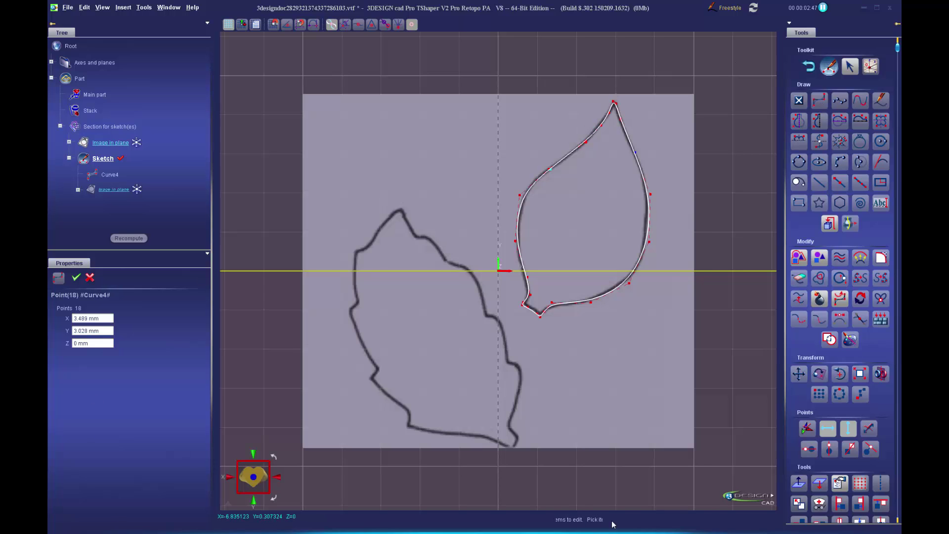
pyautogui.click(821, 102)
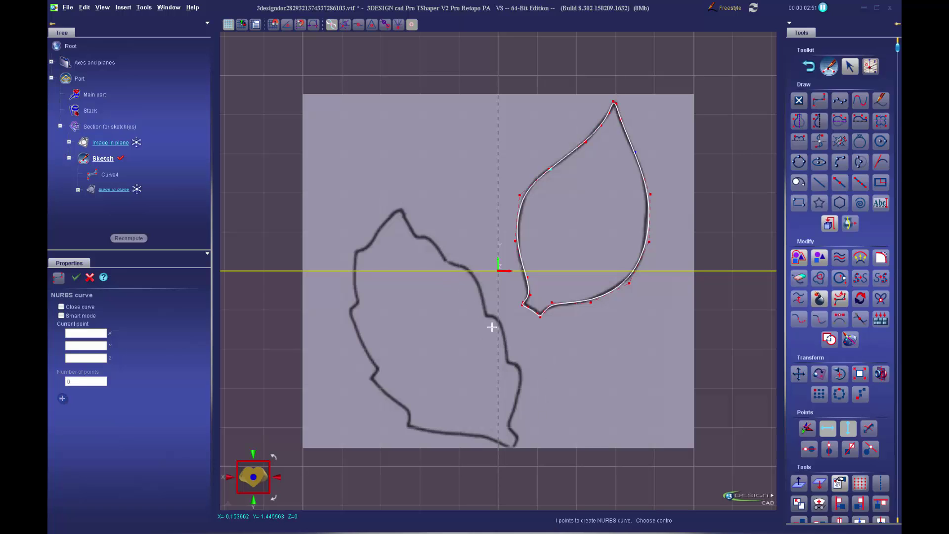
pyautogui.click(401, 219)
pyautogui.click(420, 241)
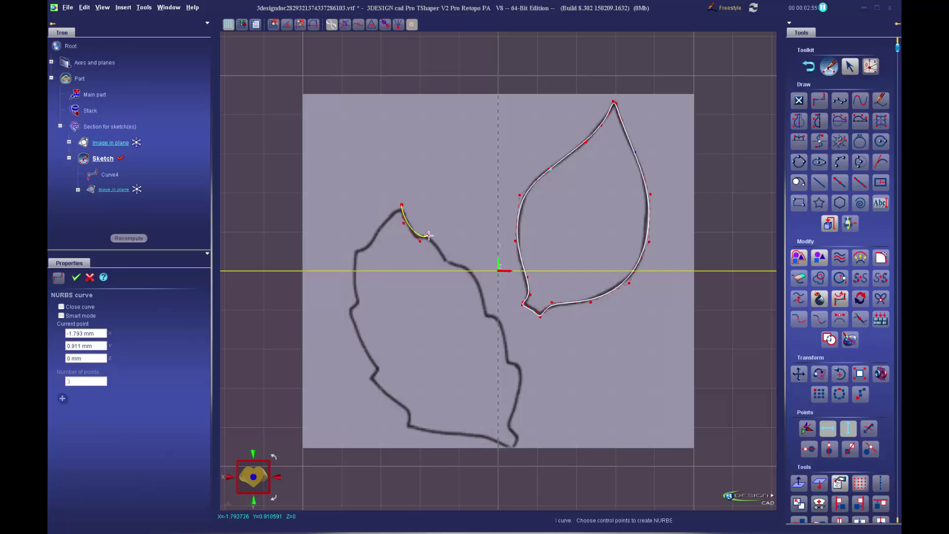
pyautogui.click(429, 236)
pyautogui.click(439, 248)
pyautogui.click(451, 265)
pyautogui.click(475, 275)
pyautogui.click(487, 310)
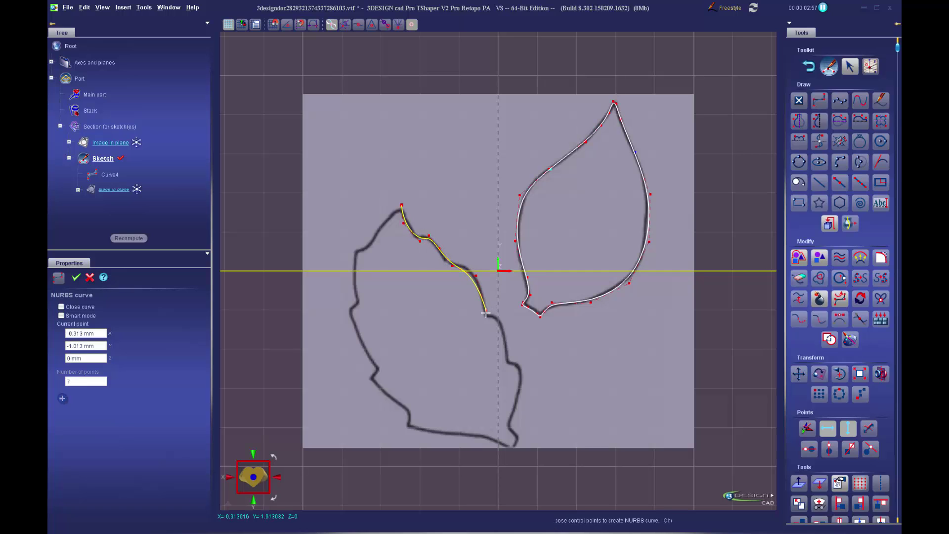
# Step: Continue the NURBS curve down the lower right edge of the jagged leaf and end it at the base corner
pyautogui.click(490, 319)
pyautogui.click(500, 322)
pyautogui.click(507, 348)
pyautogui.click(508, 361)
pyautogui.click(519, 367)
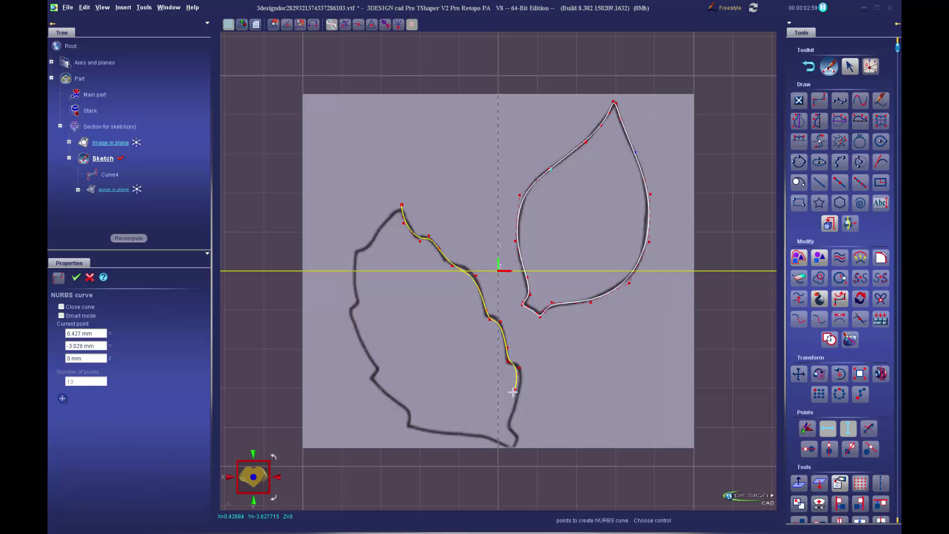
pyautogui.click(512, 394)
pyautogui.click(507, 419)
pyautogui.click(508, 432)
pyautogui.click(509, 433)
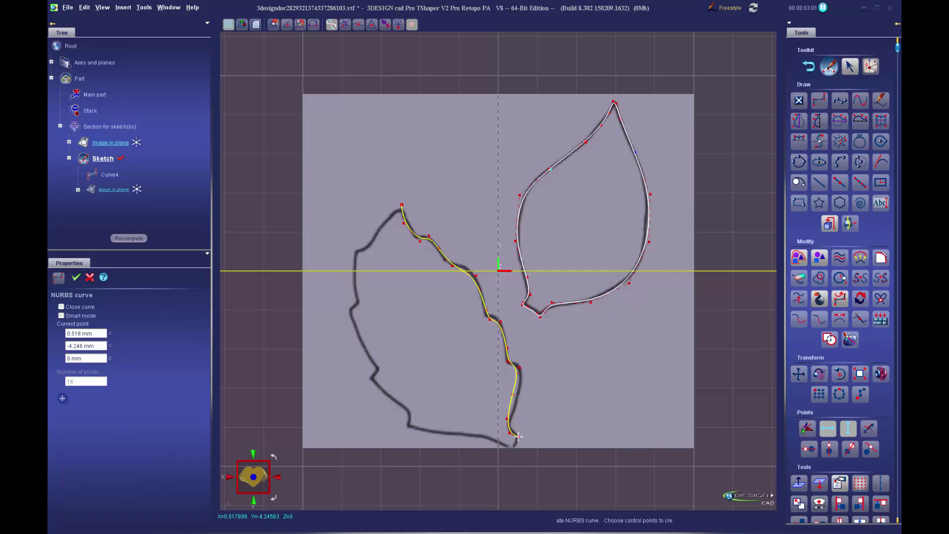
pyautogui.doubleClick(518, 436)
# Step: Start a second NURBS curve at the jagged leaf's tip and trace the upper left edge past the first notches
pyautogui.click(819, 101)
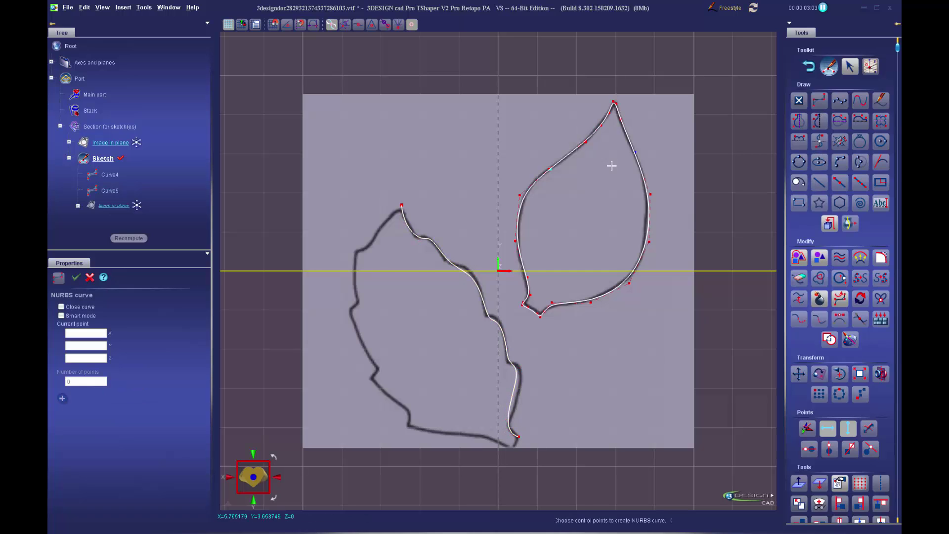
pyautogui.click(402, 204)
pyautogui.click(381, 222)
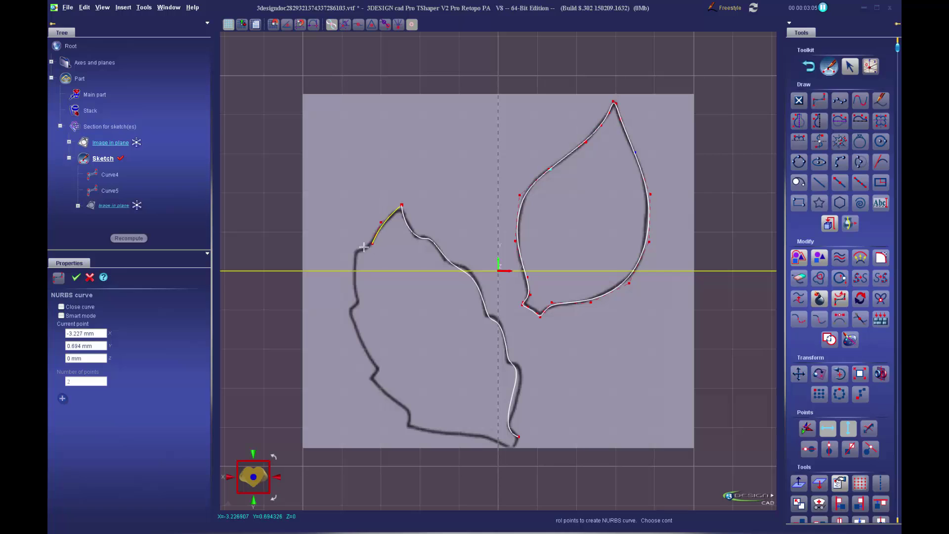
pyautogui.click(372, 243)
pyautogui.click(354, 251)
pyautogui.click(349, 263)
pyautogui.click(359, 297)
pyautogui.click(353, 311)
pyautogui.click(346, 314)
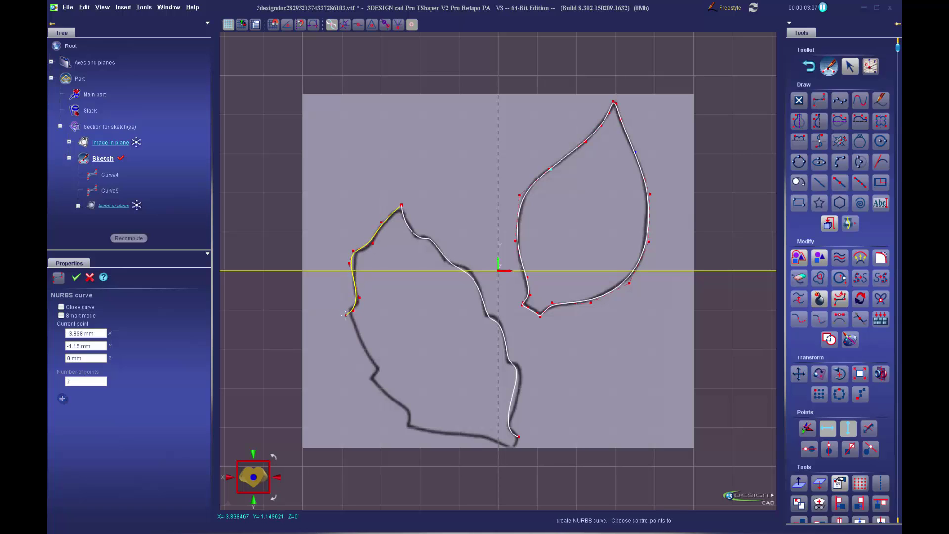
# Step: Continue the second NURBS curve down the lower left edge of the jagged leaf and finish it at the base
pyautogui.click(360, 344)
pyautogui.click(367, 378)
pyautogui.click(378, 389)
pyautogui.click(396, 401)
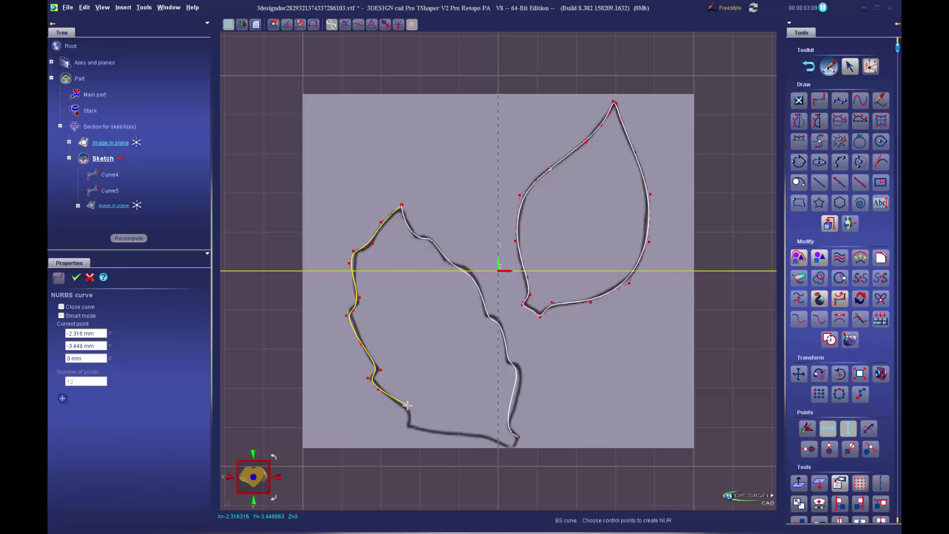
pyautogui.click(407, 406)
pyautogui.click(409, 424)
pyautogui.click(427, 432)
pyautogui.click(467, 436)
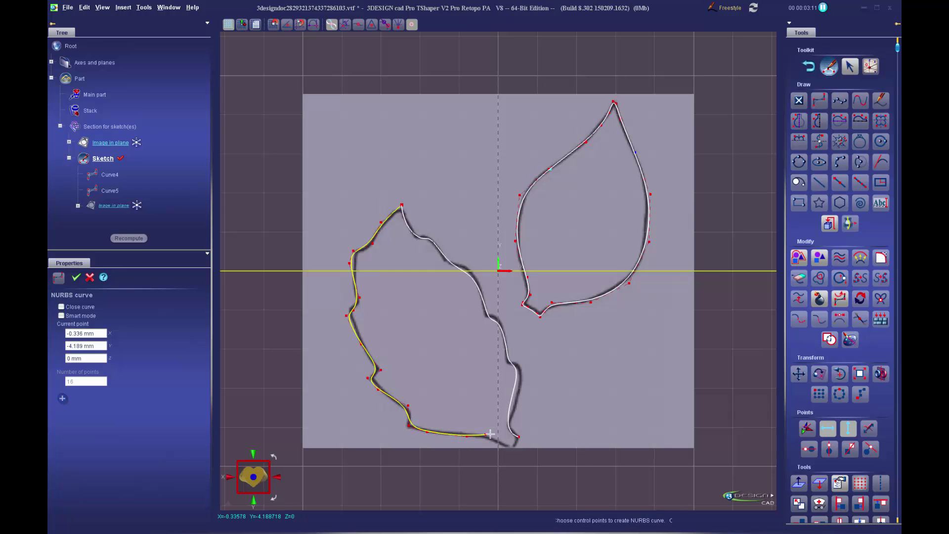
pyautogui.click(491, 434)
pyautogui.rightClick(510, 451)
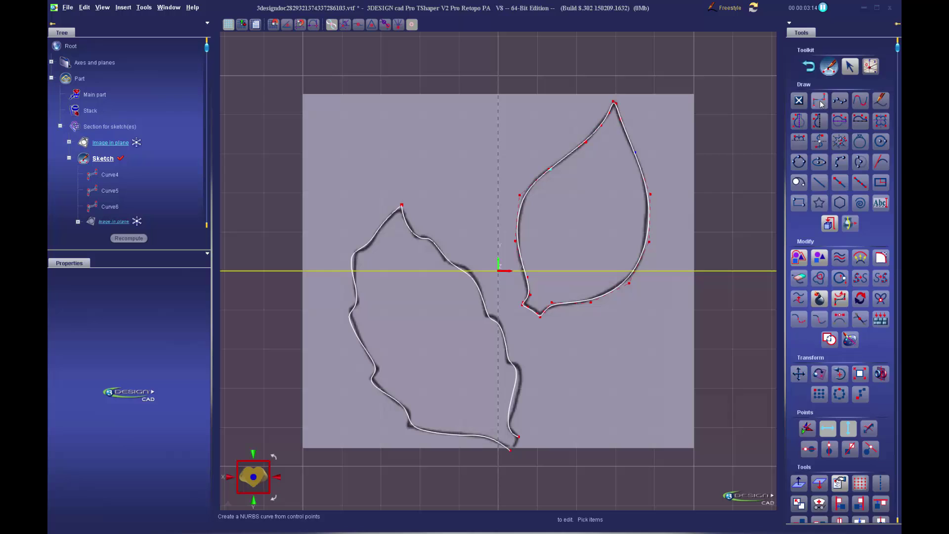
# Step: Close the jagged leaf's base with a two-point line and join the line and both edge curves into one curve
pyautogui.click(819, 182)
pyautogui.click(519, 436)
pyautogui.click(511, 451)
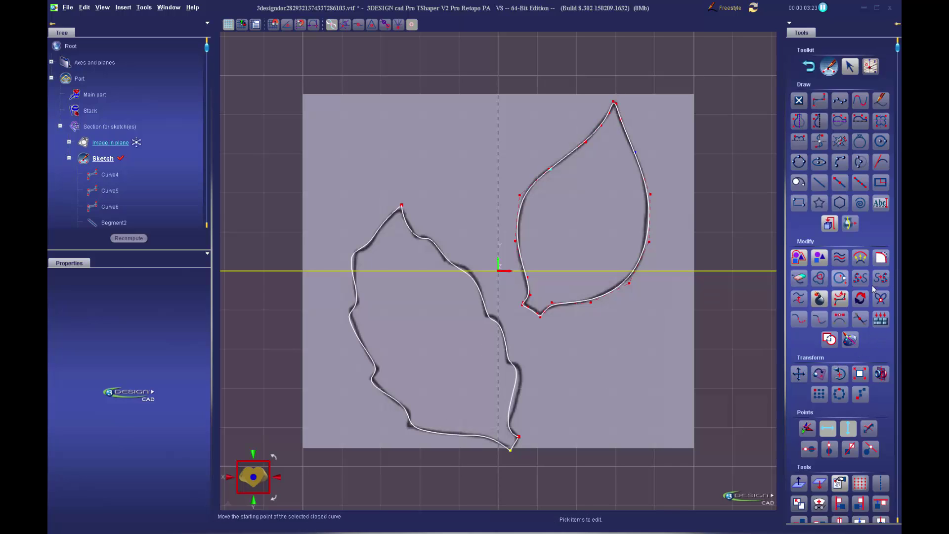
pyautogui.click(880, 298)
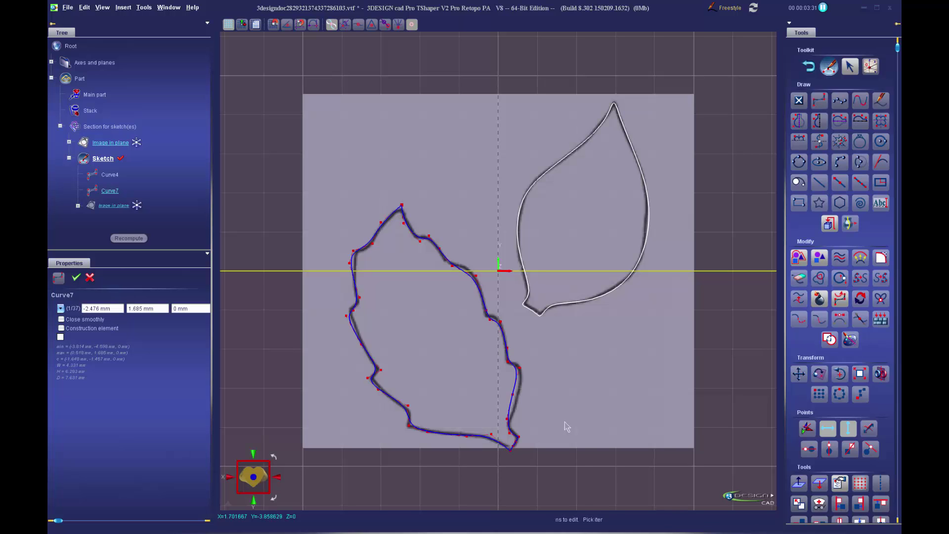
# Step: Move a control point on the jagged leaf's lower right edge onto the image outline and rebuild the leaf curve with 43 points
pyautogui.click(518, 398)
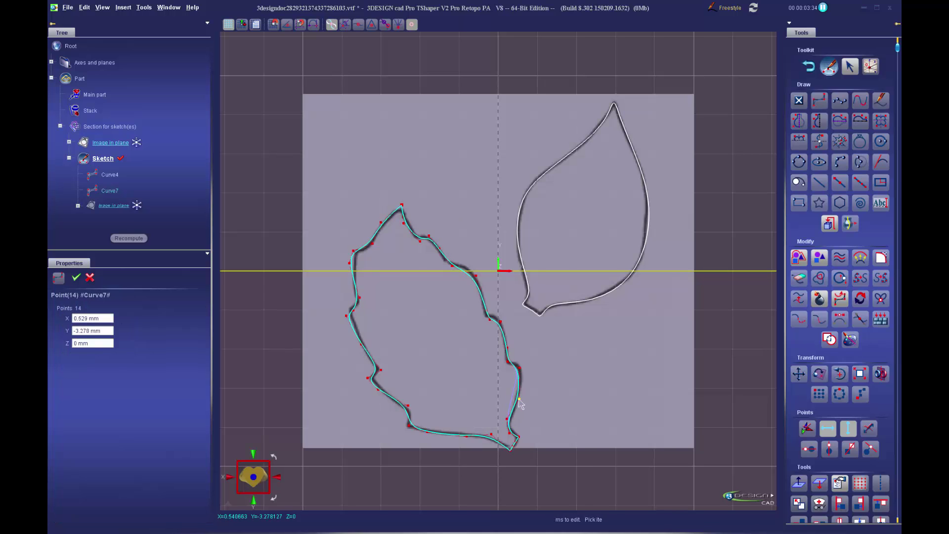
pyautogui.click(436, 247)
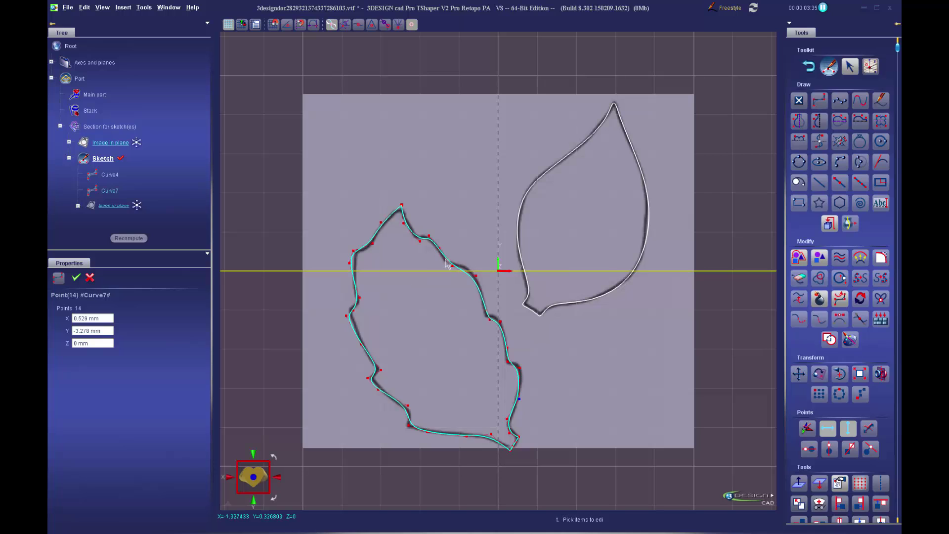
pyautogui.click(882, 320)
pyautogui.doubleClick(87, 344)
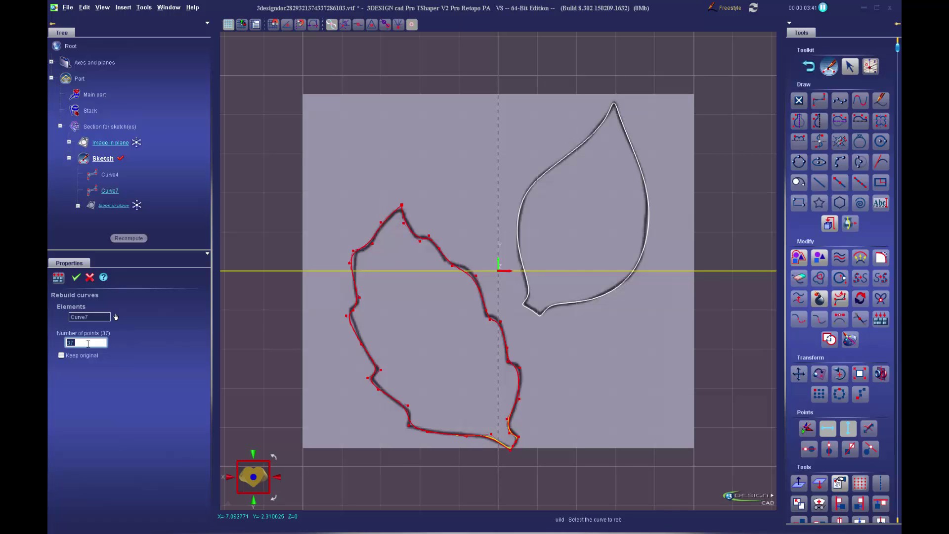
pyautogui.press('Return')
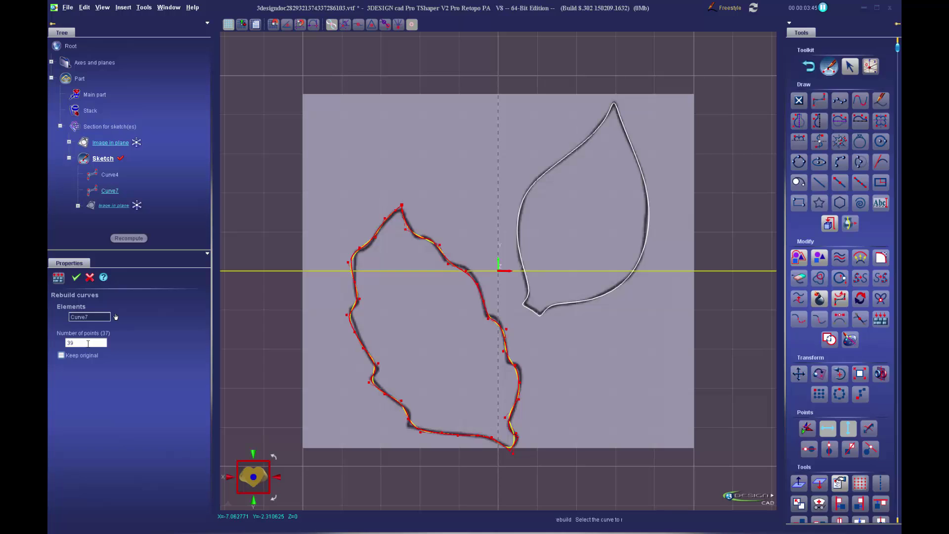
pyautogui.doubleClick(82, 342)
pyautogui.press('Up')
pyautogui.press('Up')
pyautogui.press('Up')
pyautogui.press('Up')
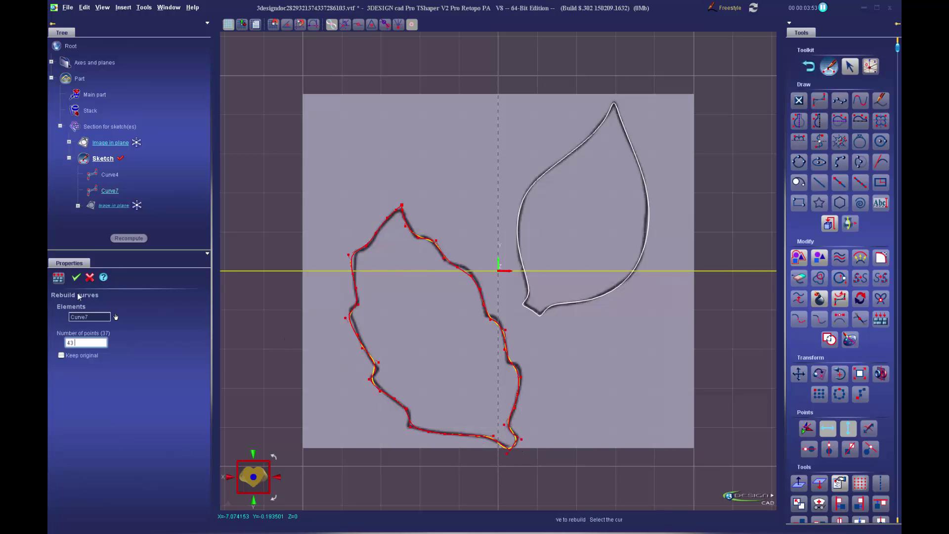
pyautogui.click(76, 279)
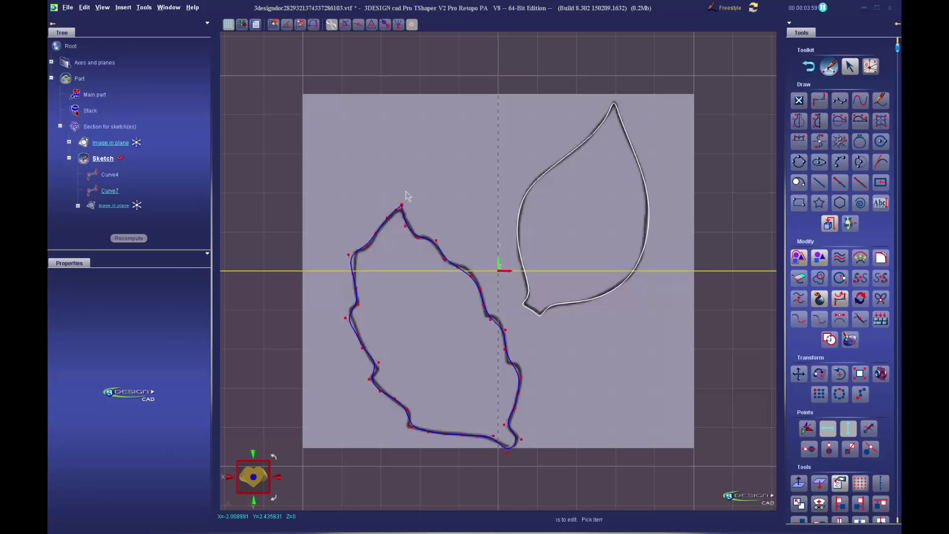
# Step: Remove the surplus end points at the jagged leaf's tip and set its curve to close smoothly
pyautogui.moveTo(401, 205)
pyautogui.mouseDown()
pyautogui.moveTo(424, 179)
pyautogui.moveTo(401, 176)
pyautogui.moveTo(411, 196)
pyautogui.mouseUp()
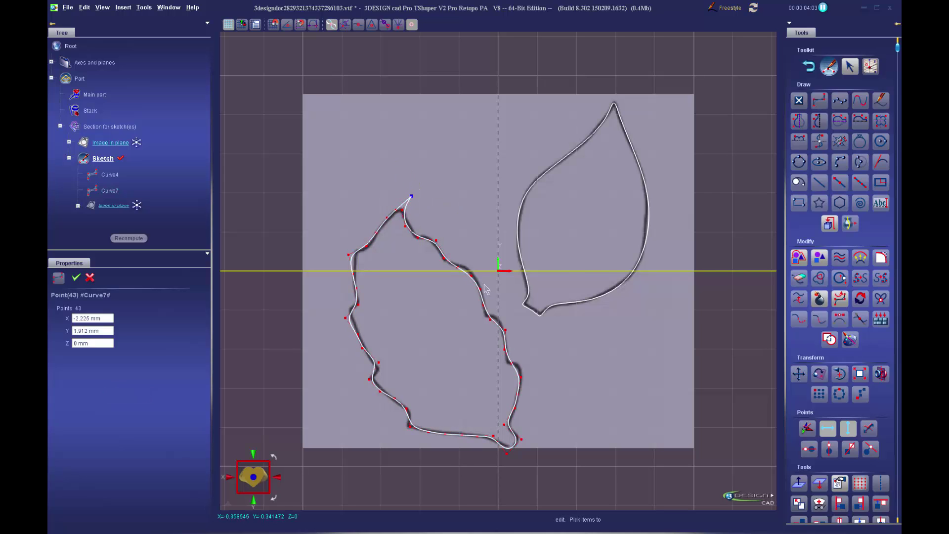
pyautogui.click(424, 208)
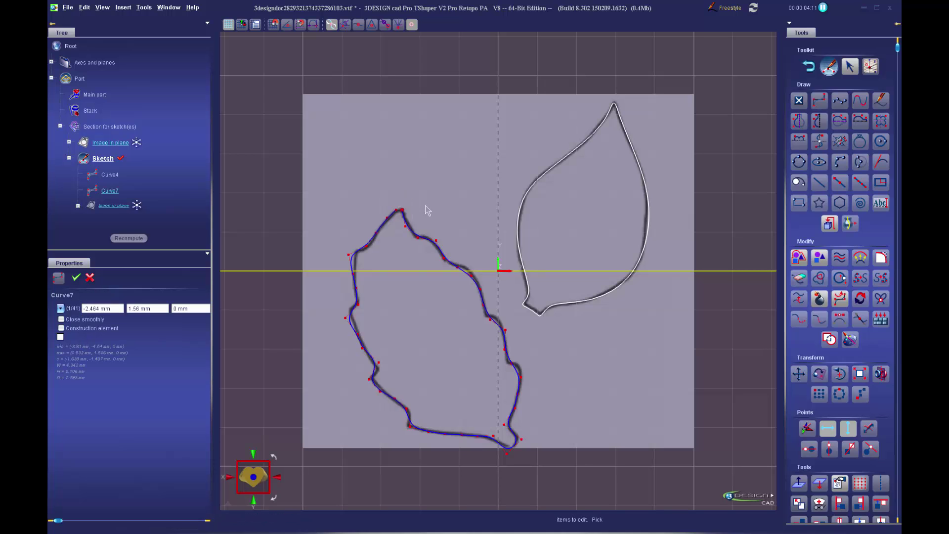
pyautogui.scroll(5, 420, 210)
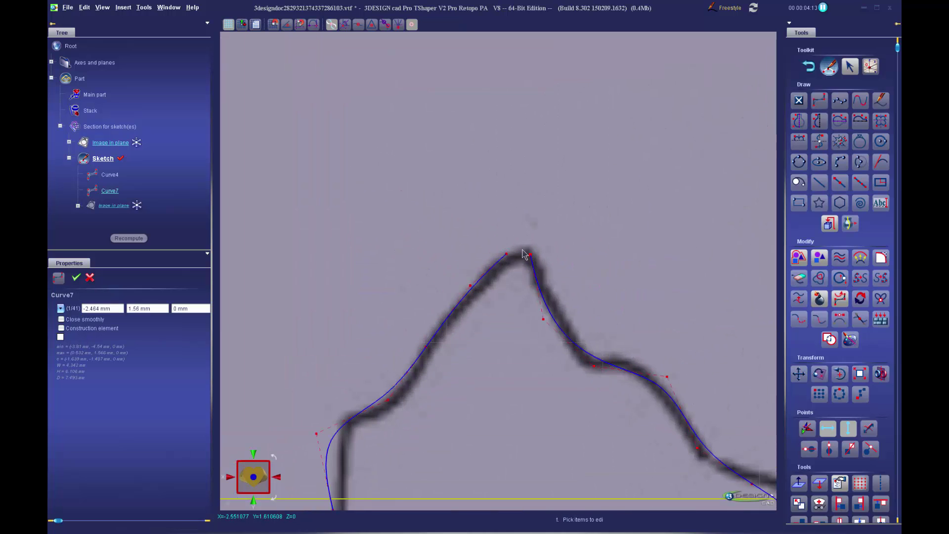
pyautogui.scroll(-5, 530, 254)
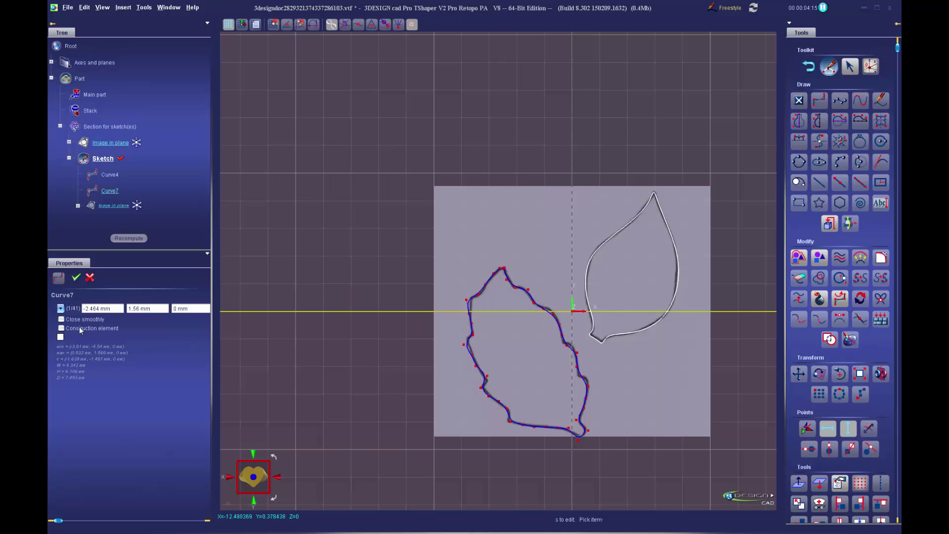
pyautogui.click(61, 319)
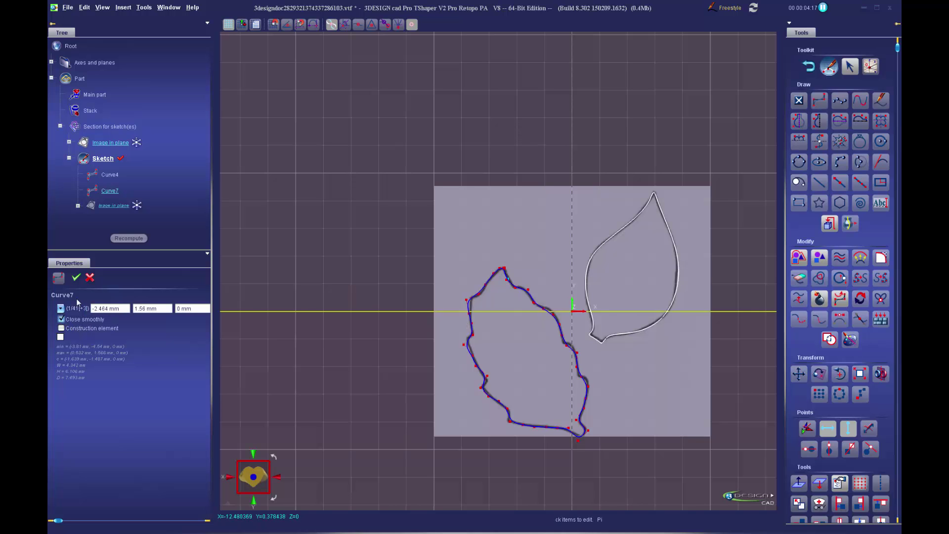
pyautogui.click(76, 278)
pyautogui.scroll(5, 498, 273)
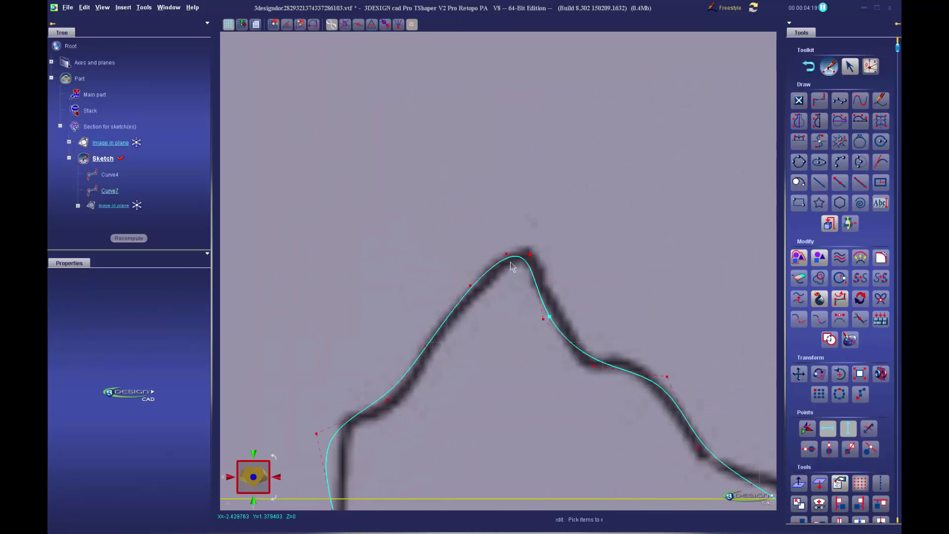
pyautogui.scroll(-3, 494, 311)
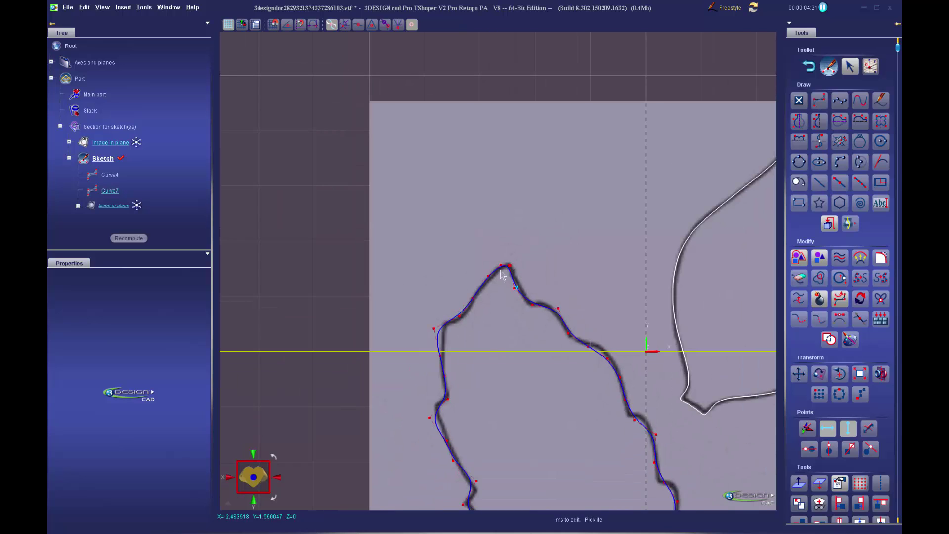
pyautogui.scroll(-2, 628, 324)
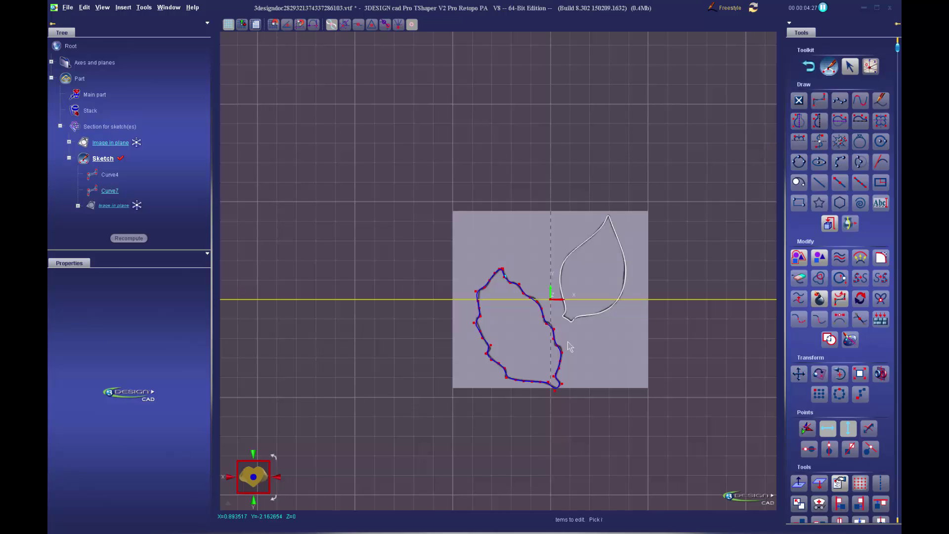
# Step: Move two control points on the jagged leaf's upper right edge to follow the image outline, and leave the sketch
pyautogui.scroll(3, 541, 321)
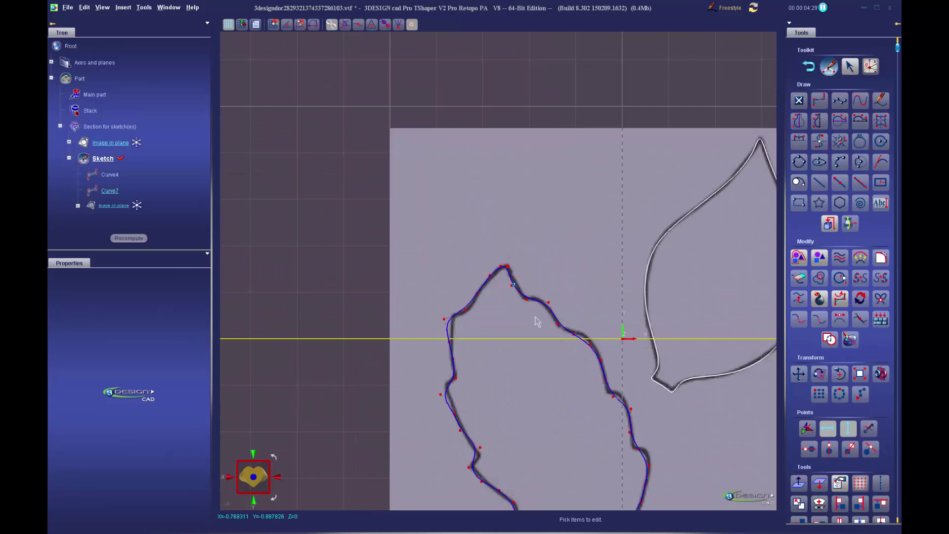
pyautogui.click(574, 338)
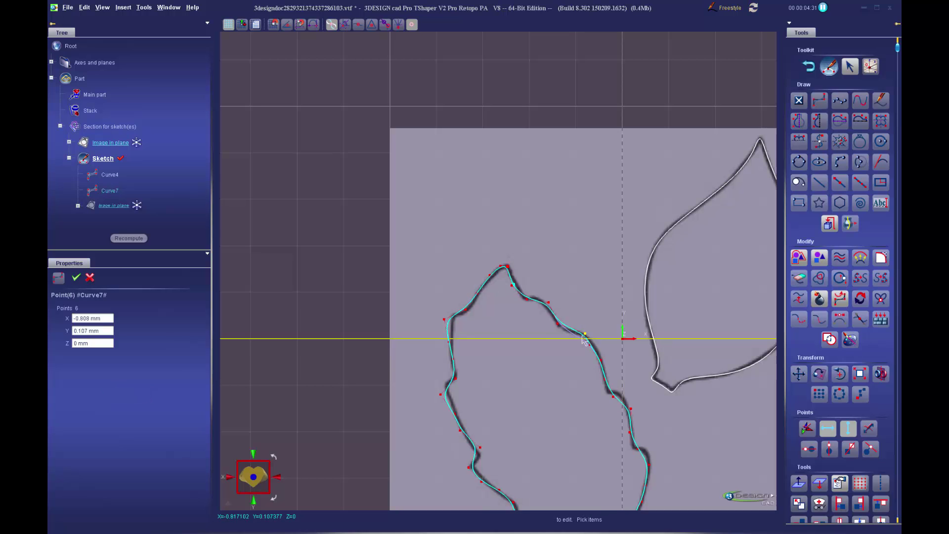
pyautogui.moveTo(575, 337); pyautogui.dragTo(597, 346)
pyautogui.scroll(-3, 597, 346)
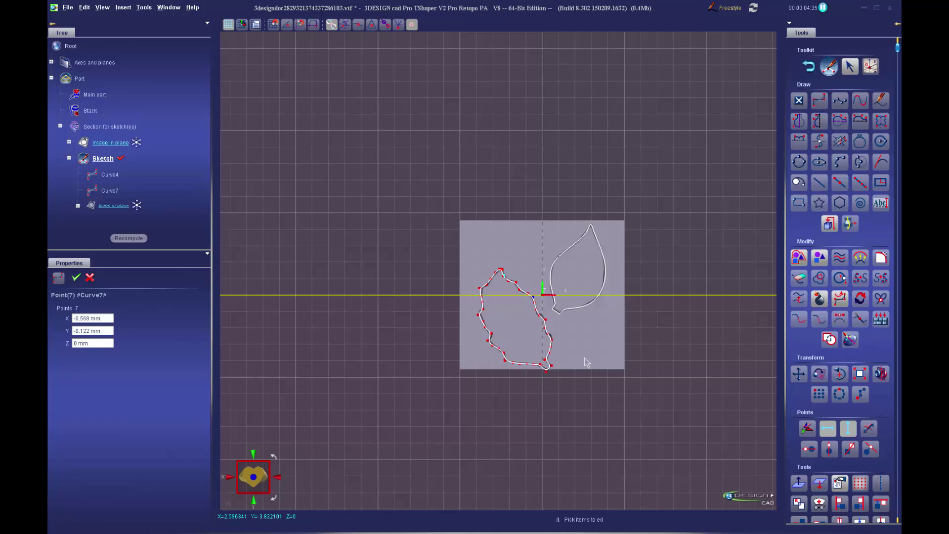
pyautogui.rightClick(587, 363)
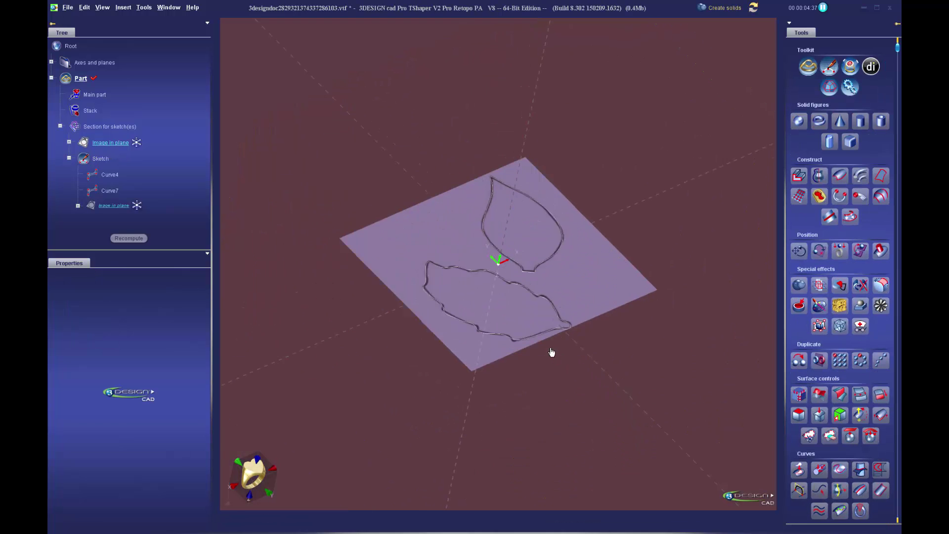
# Step: Extrude the smooth and jagged leaf outlines together into solid leaves
pyautogui.click(530, 353)
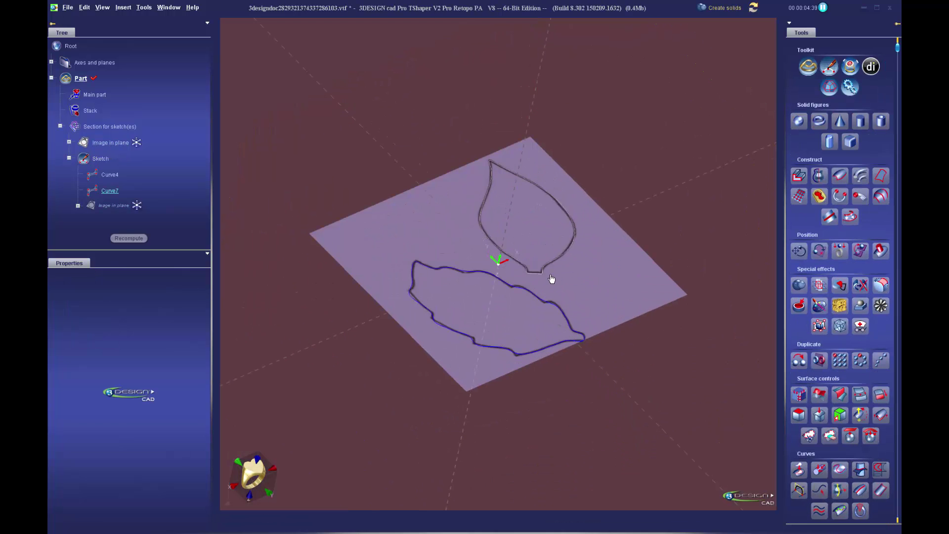
pyautogui.keyDown('ctrl'); pyautogui.click(542, 275); pyautogui.keyUp('ctrl')
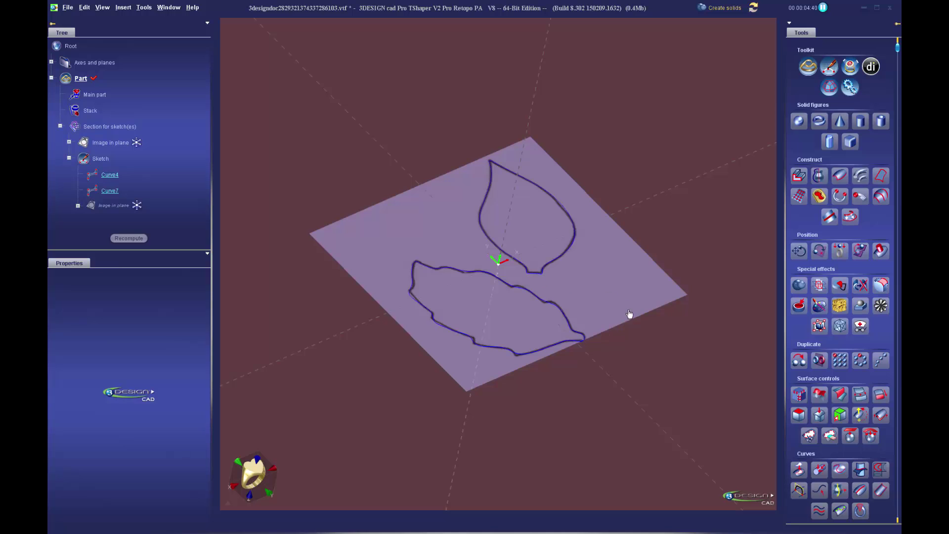
pyautogui.click(798, 176)
pyautogui.click(71, 279)
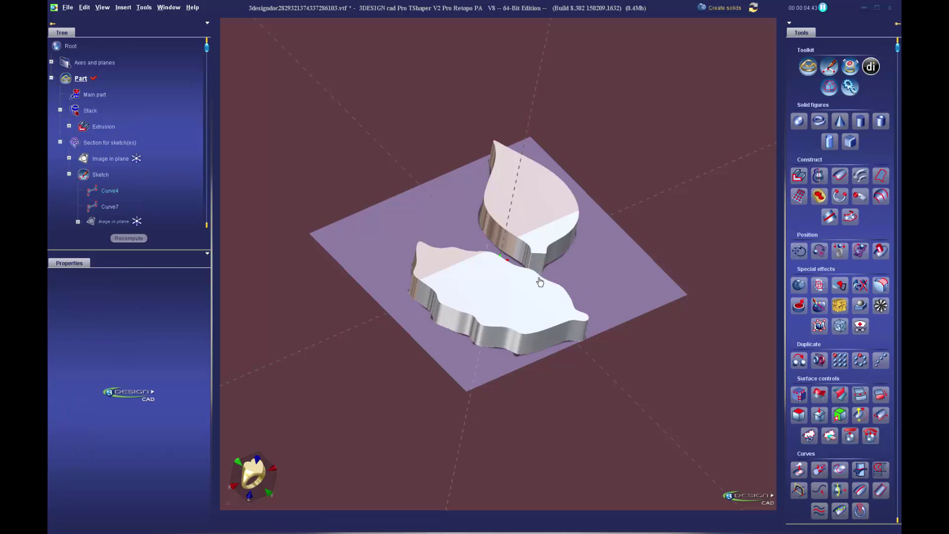
# Step: Apply a bidirectional bend of about 89.4° to the extruded leaves with the bottom as reference
pyautogui.scroll(-5, 865, 402)
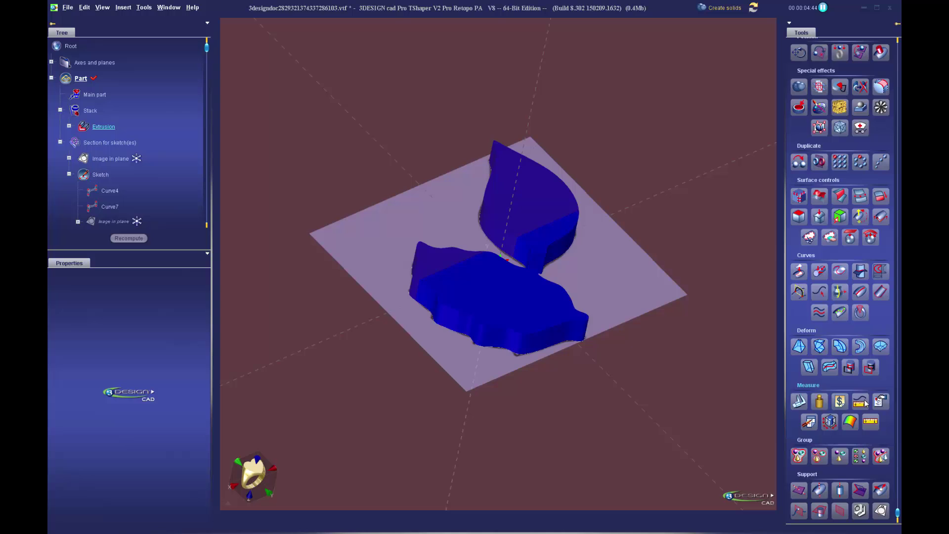
pyautogui.click(880, 347)
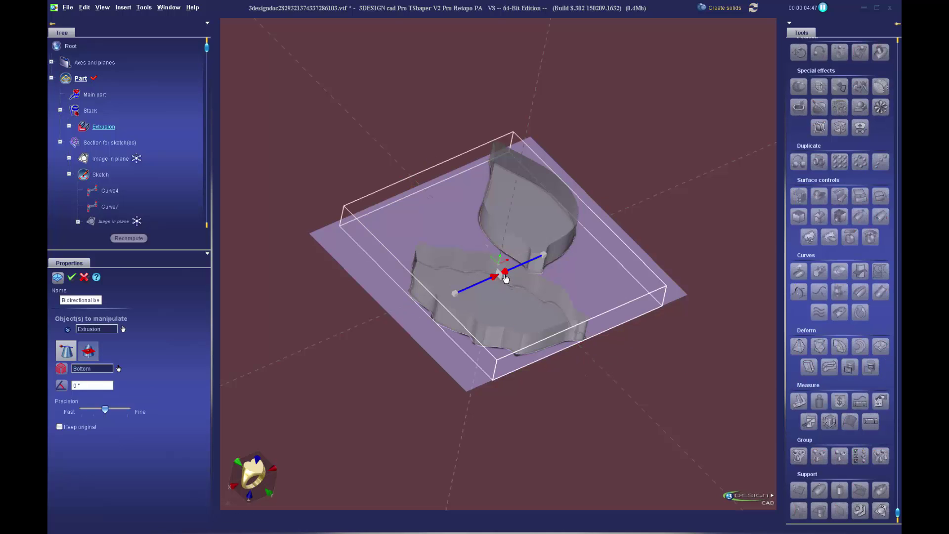
pyautogui.moveTo(504, 271); pyautogui.dragTo(472, 286)
pyautogui.click(71, 277)
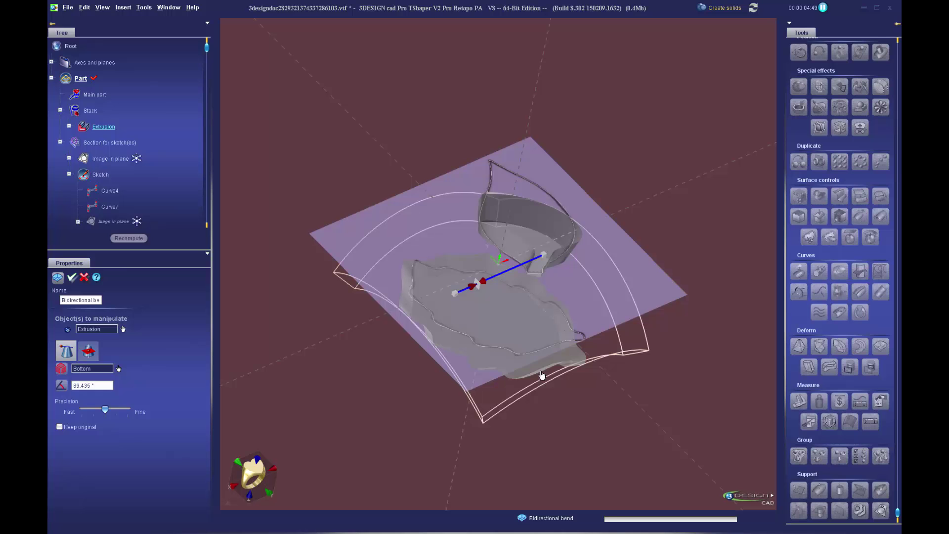
pyautogui.moveTo(541, 375); pyautogui.dragTo(598, 336, button='middle')
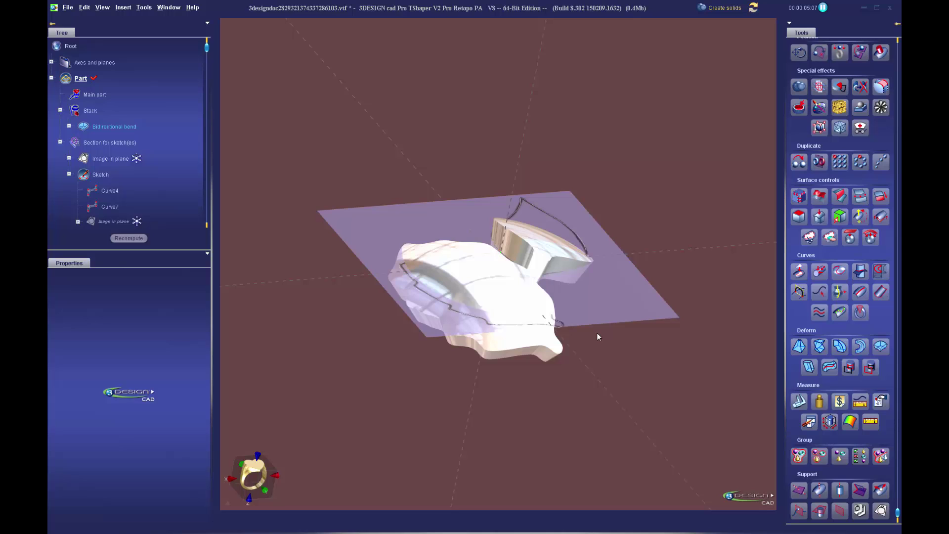
pyautogui.click(597, 336)
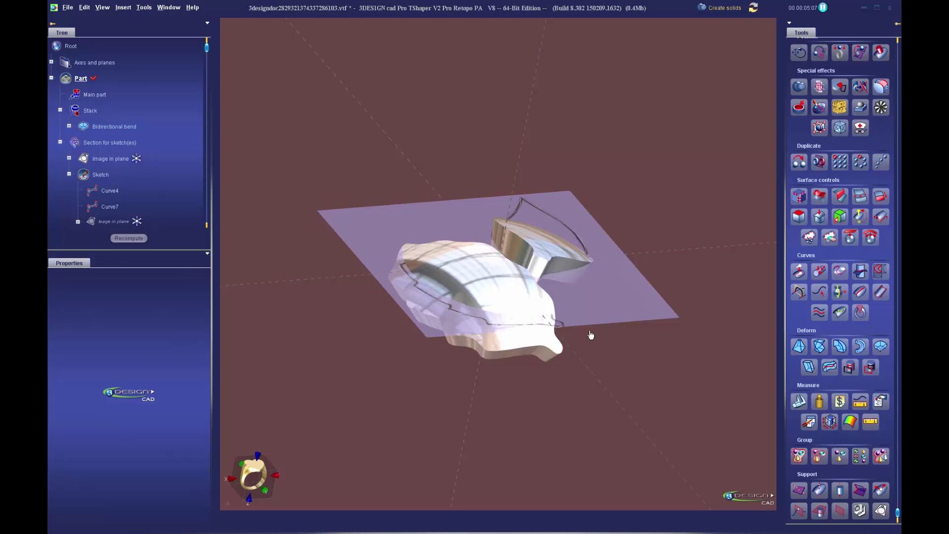
# Step: Create a new document without saving changes to the leaf document, and start a new part in it
pyautogui.click(70, 10)
pyautogui.click(79, 20)
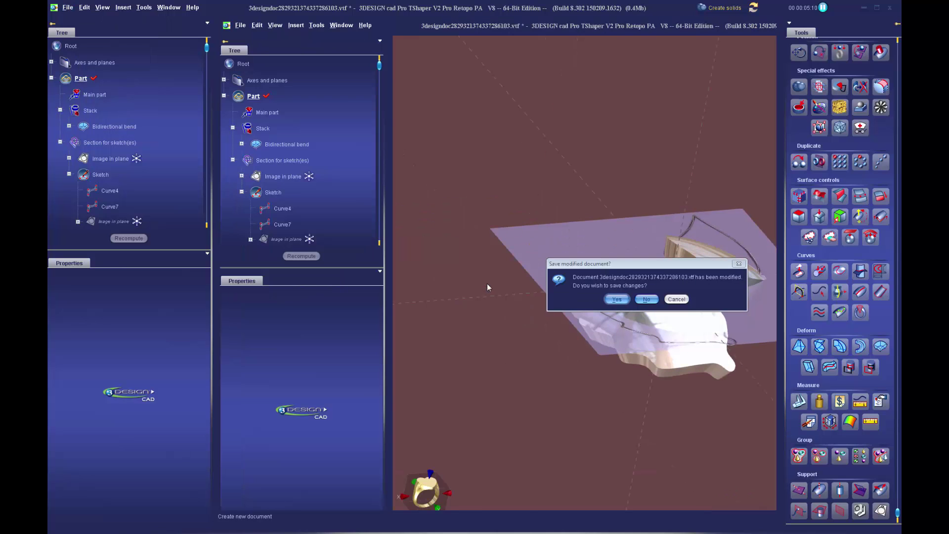
pyautogui.press('n')
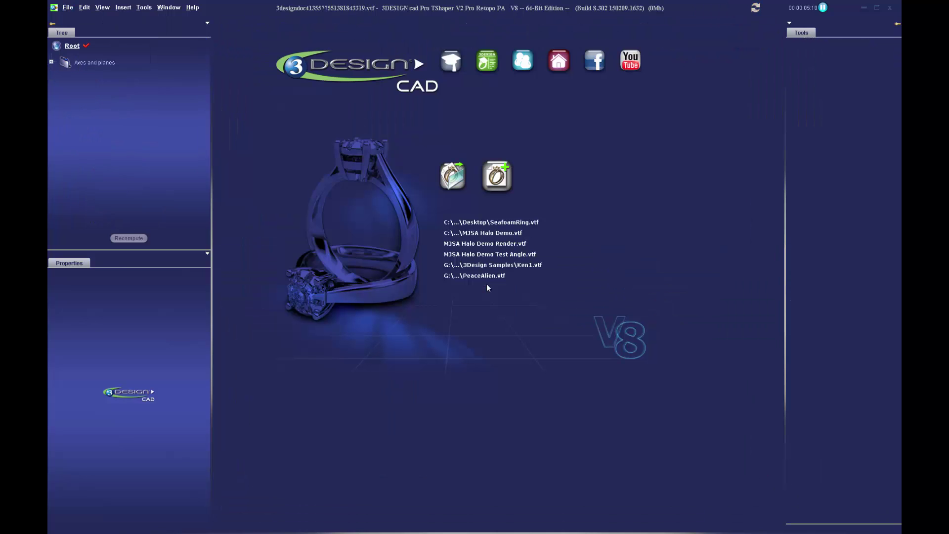
pyautogui.click(509, 182)
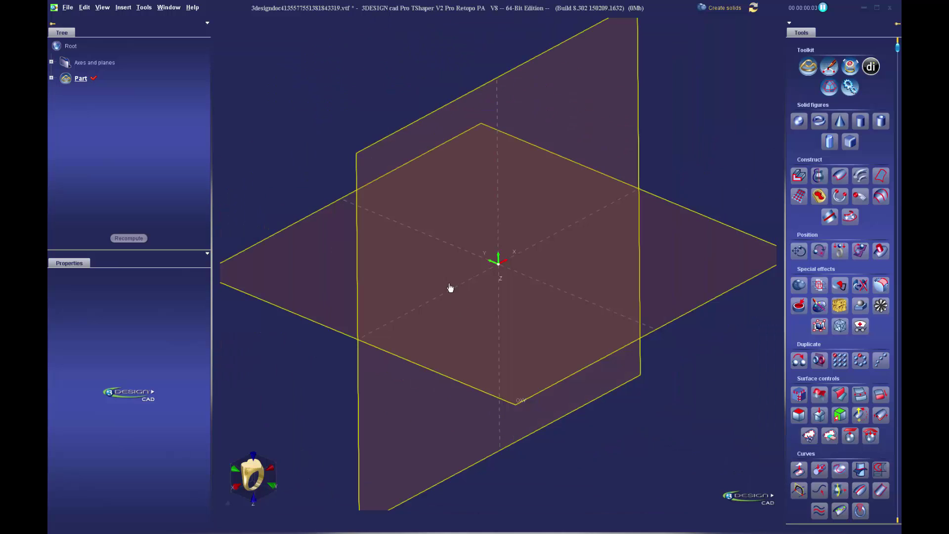
# Step: Open a sketch on the horizontal OXY plane and draw a rectangle about 30.2 by 9.9 mm around the origin
pyautogui.click(384, 185)
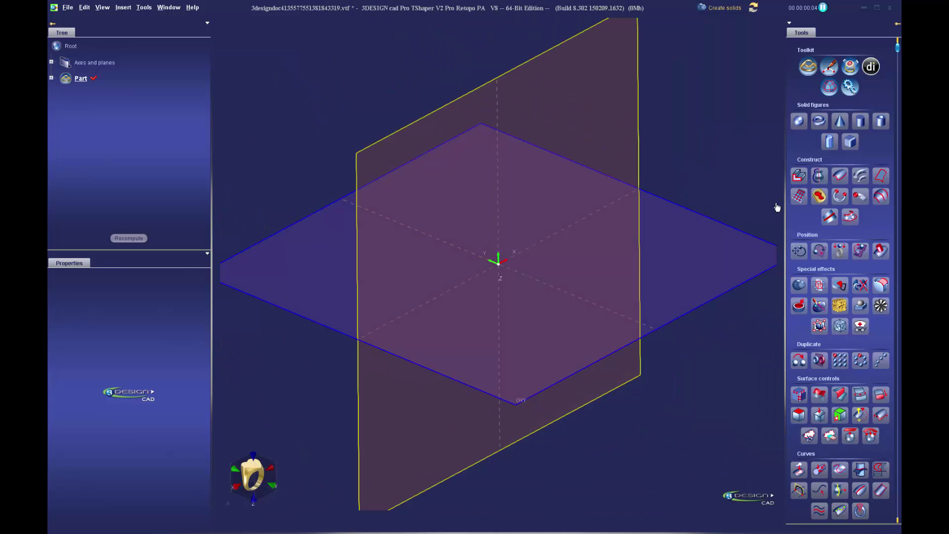
pyautogui.click(823, 69)
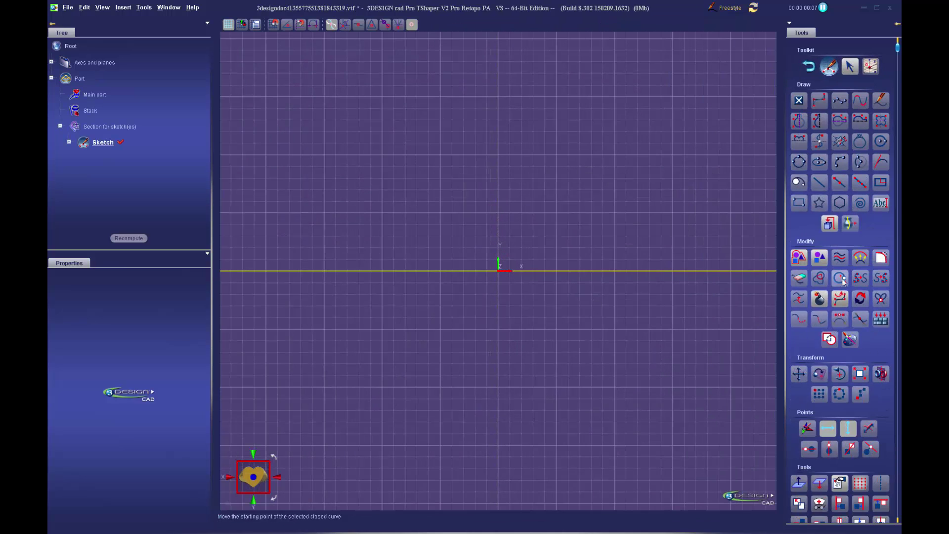
pyautogui.click(798, 203)
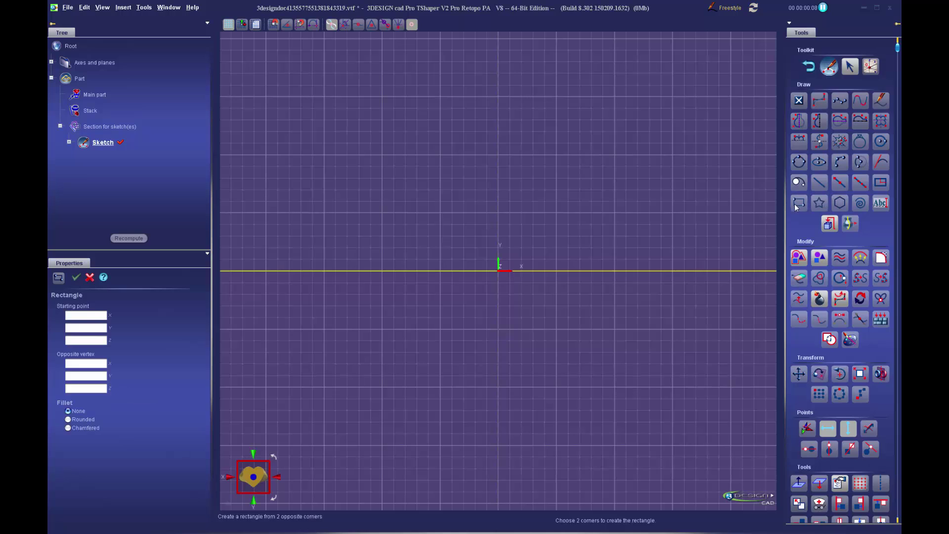
pyautogui.click(322, 214)
pyautogui.click(673, 328)
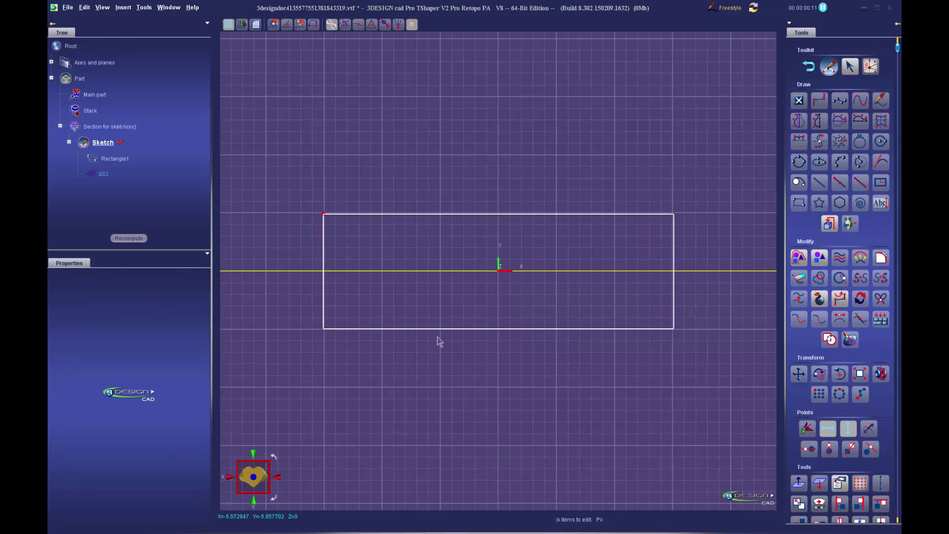
# Step: Resize the rectangle to 30 by 10 mm, centre it on the origin, and apply the change
pyautogui.click(437, 329)
pyautogui.click(105, 445)
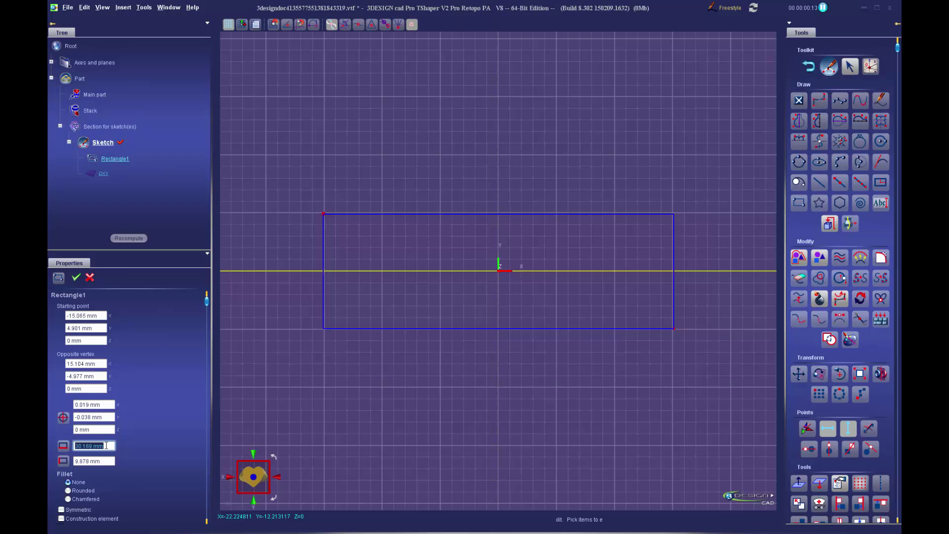
pyautogui.write('30')
pyautogui.press('Tab')
pyautogui.write('10')
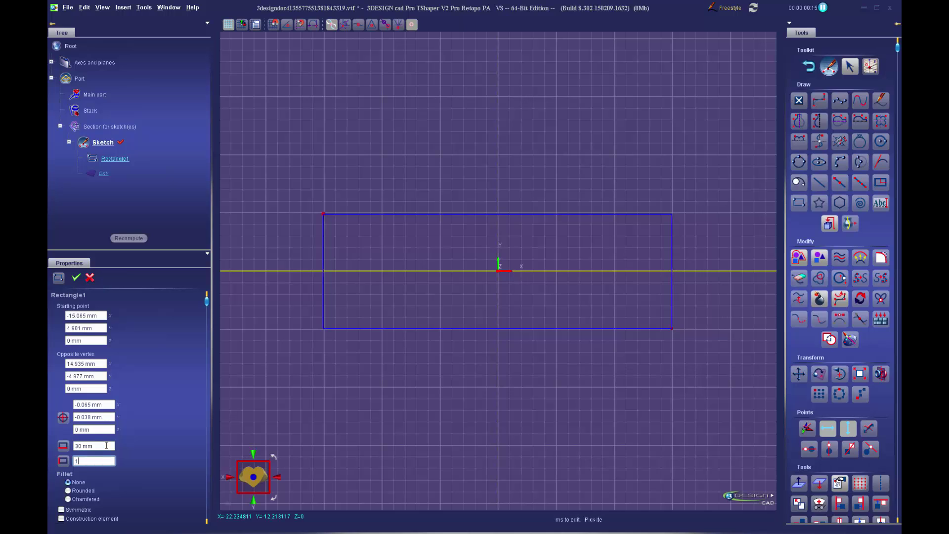
pyautogui.press('Return')
pyautogui.scroll(-3, 129, 418)
pyautogui.click(69, 468)
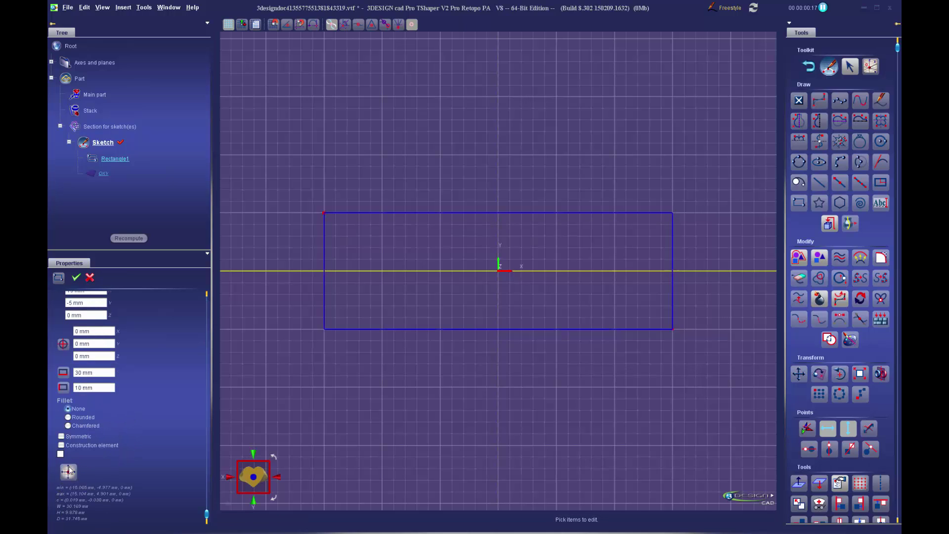
pyautogui.click(78, 276)
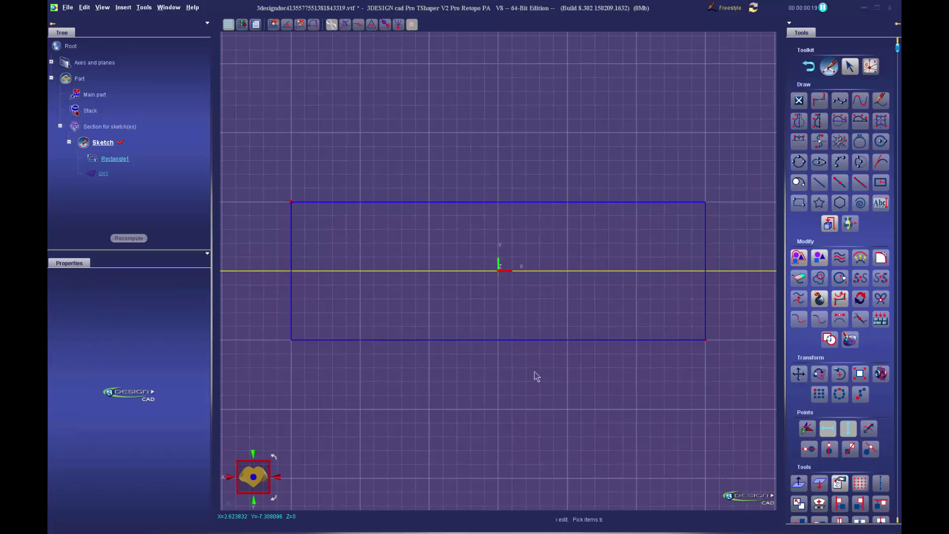
# Step: Draw a triangle about 3 mm in circle diameter in the rectangle's lower-left corner and set its linear duplication to 7 copies spaced 4.3 mm
pyautogui.click(840, 202)
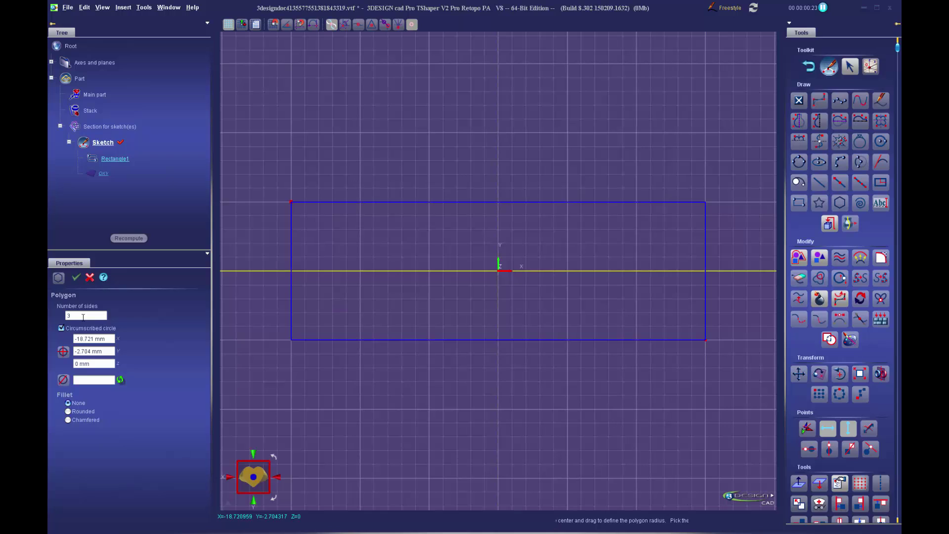
pyautogui.moveTo(498, 271); pyautogui.dragTo(326, 330)
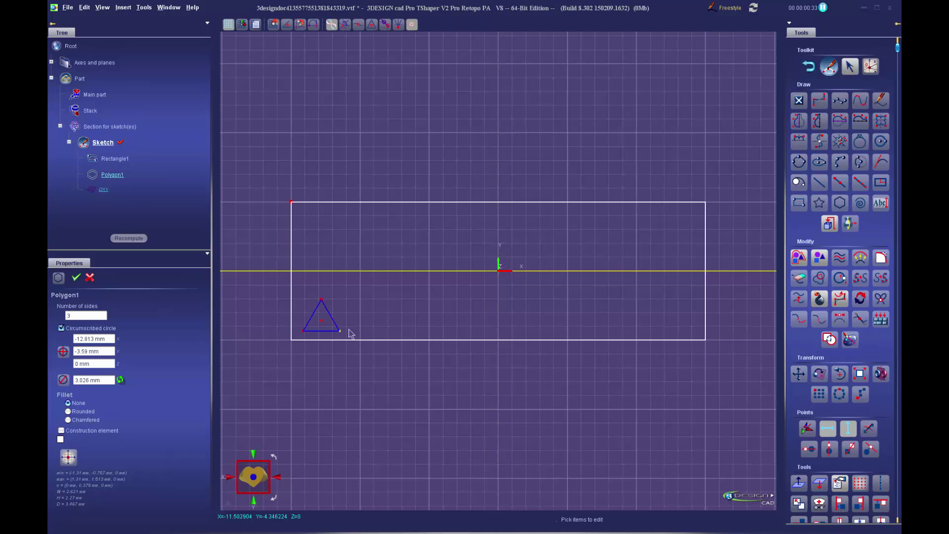
pyautogui.click(819, 394)
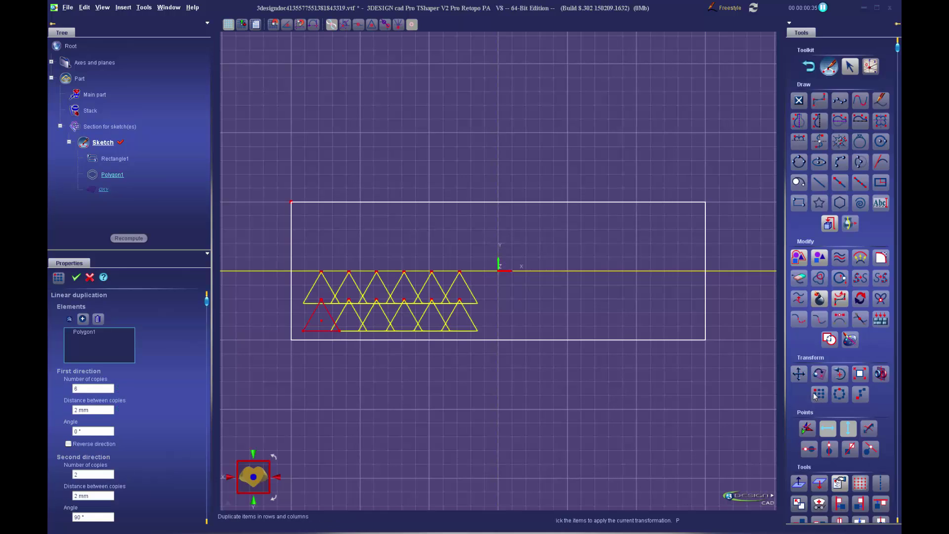
pyautogui.scroll(-1, 102, 390)
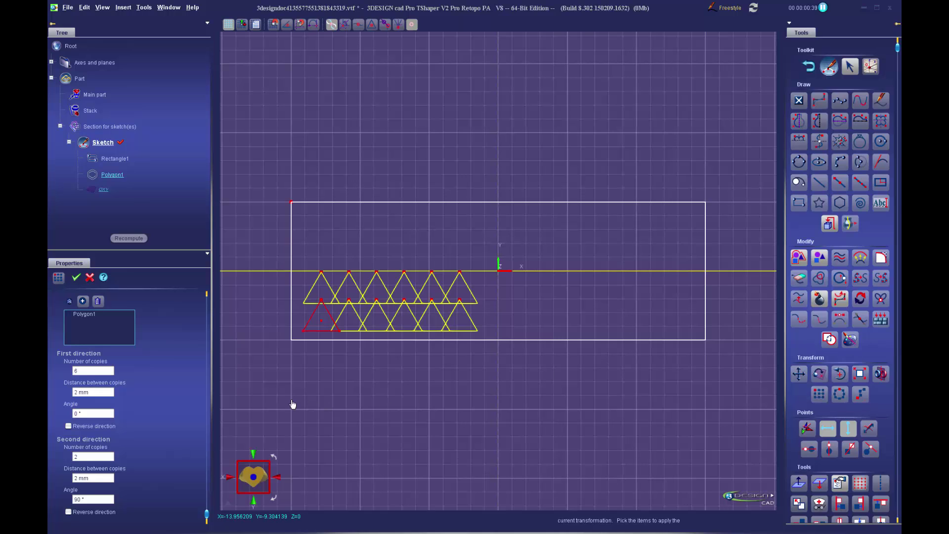
pyautogui.doubleClick(91, 374)
pyautogui.write('7')
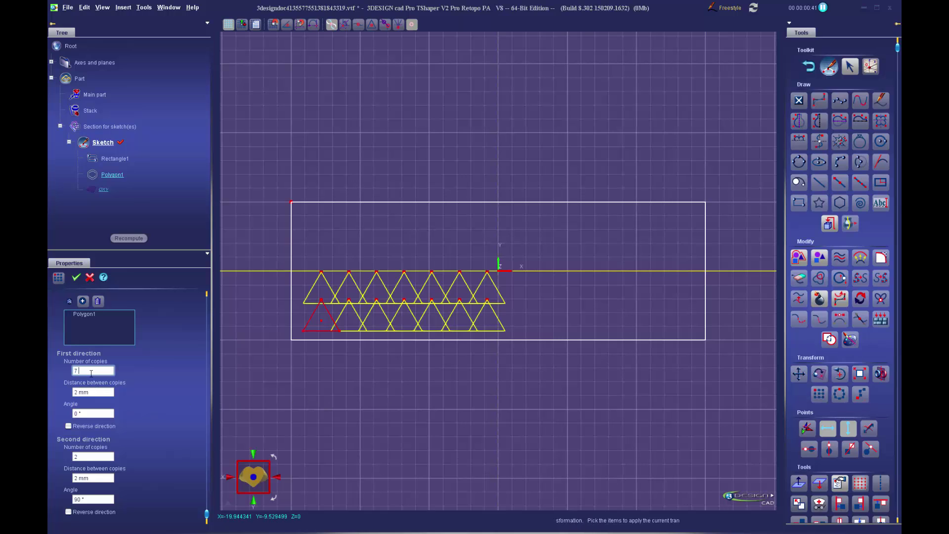
pyautogui.doubleClick(94, 392)
pyautogui.write('3.5')
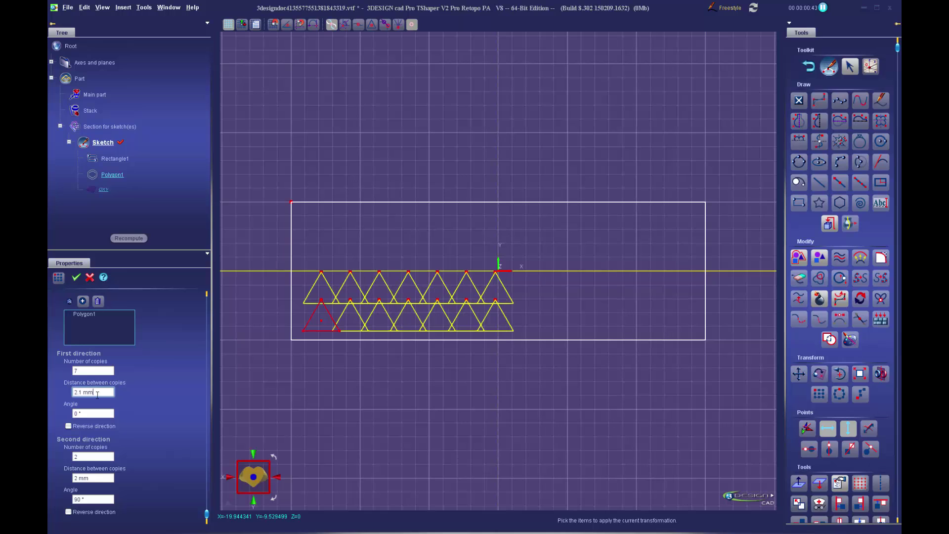
pyautogui.scroll(7, 98, 395)
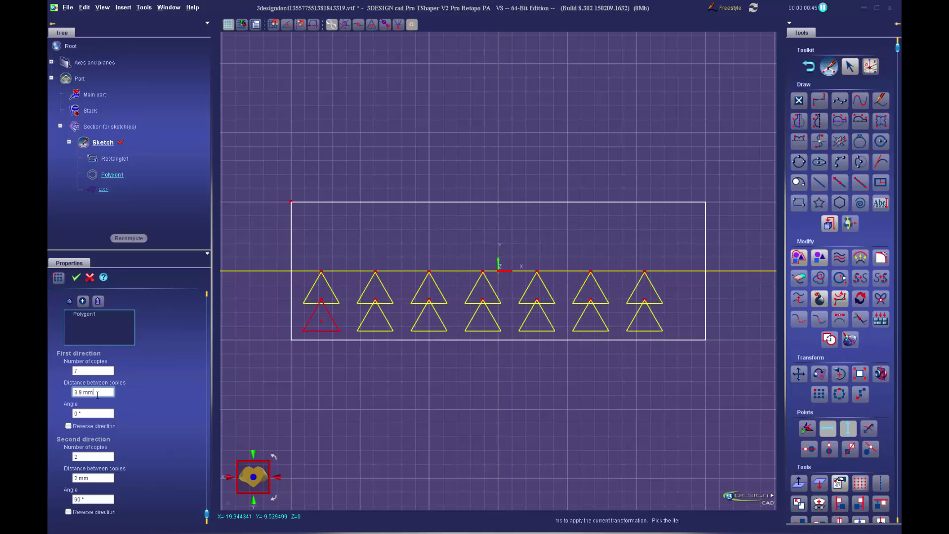
pyautogui.scroll(1, 98, 394)
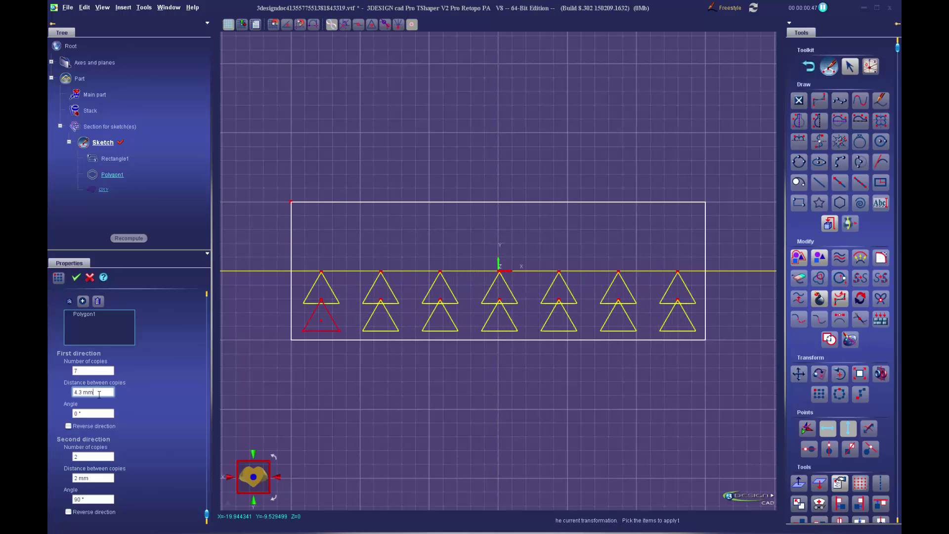
# Step: Set the duplication's second-direction spacing to about 4.7 mm and apply the two rows of triangles
pyautogui.click(102, 478)
pyautogui.scroll(16, 102, 478)
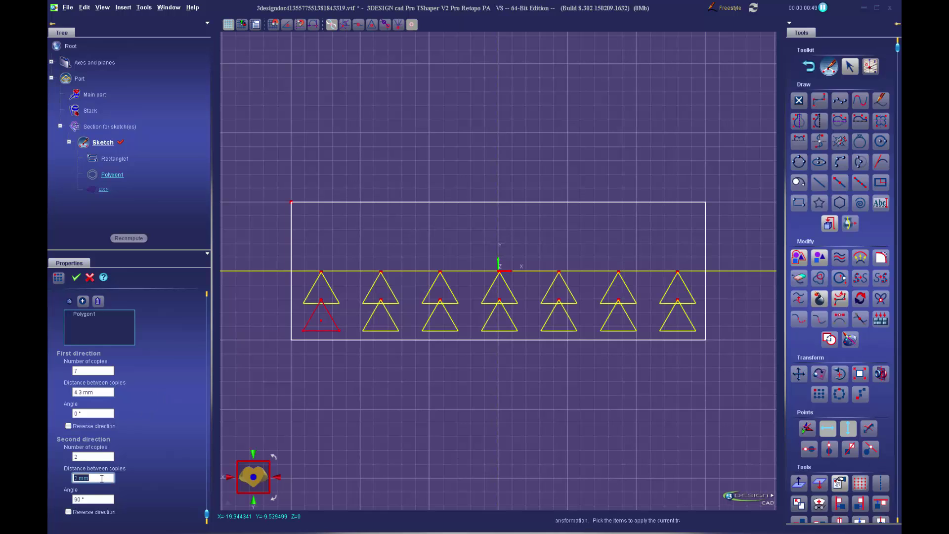
pyautogui.scroll(10, 102, 478)
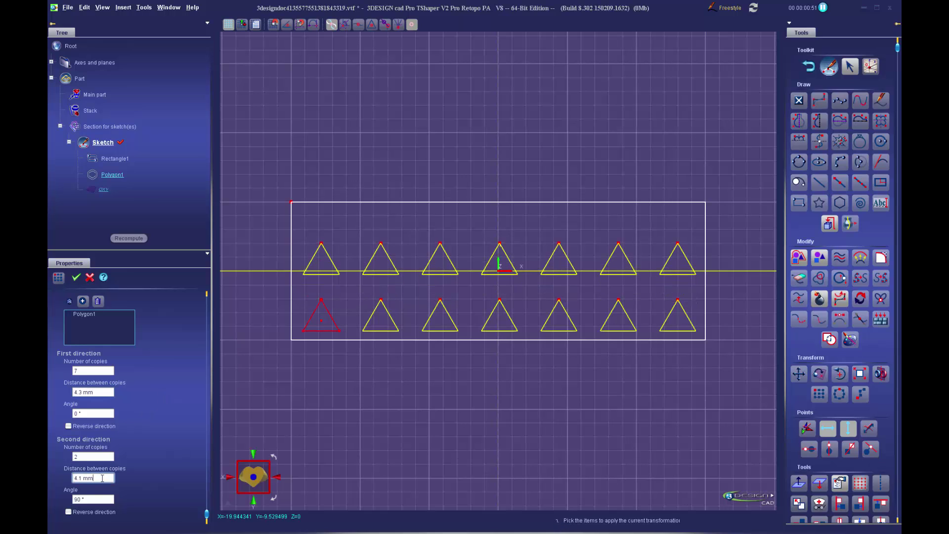
pyautogui.scroll(2, 101, 478)
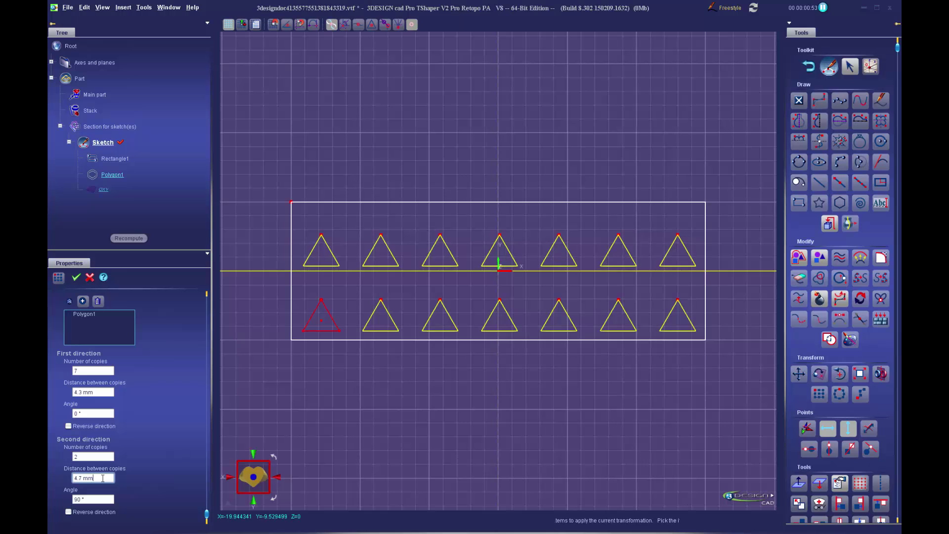
pyautogui.click(76, 277)
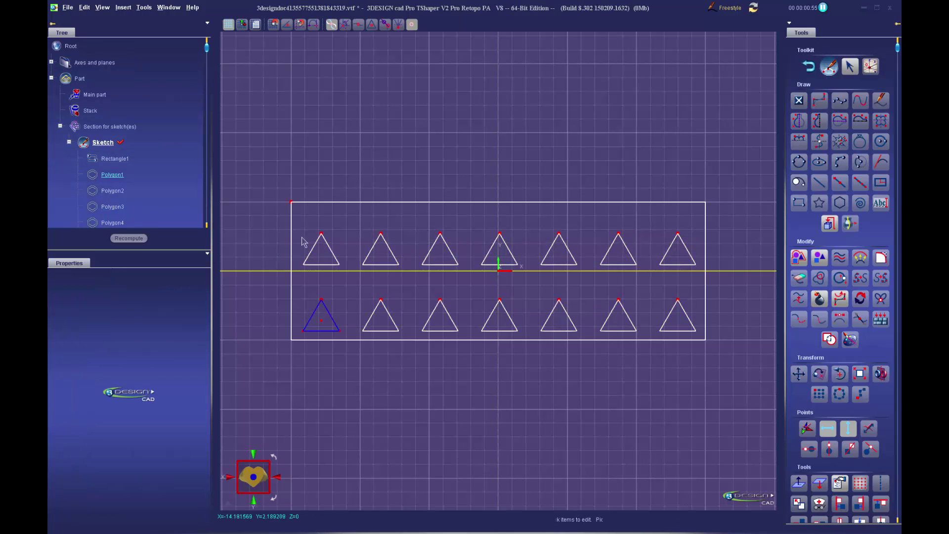
# Step: Mirror all the triangles as one group, keeping the originals, and shift the inverted copies left into the gaps between the upright ones
pyautogui.moveTo(297, 216); pyautogui.dragTo(706, 346)
pyautogui.click(799, 257)
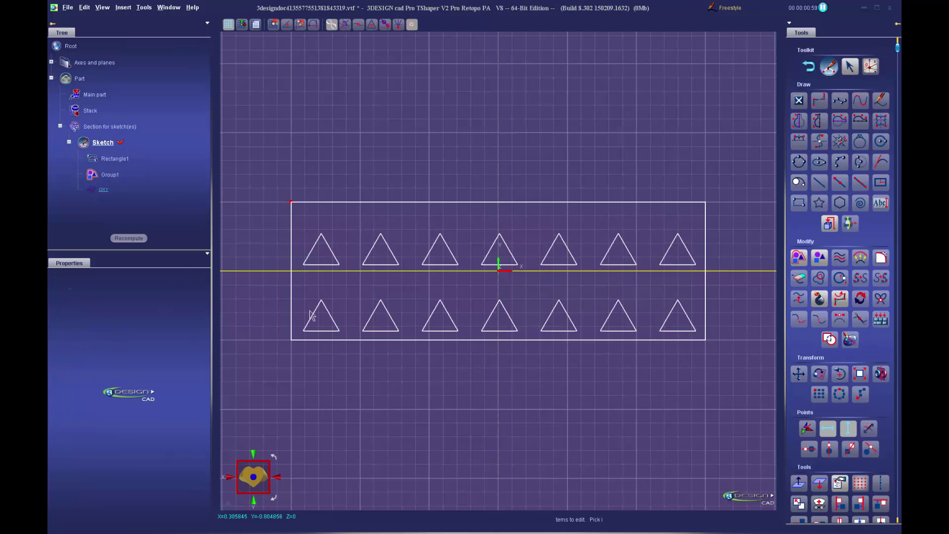
pyautogui.click(394, 331)
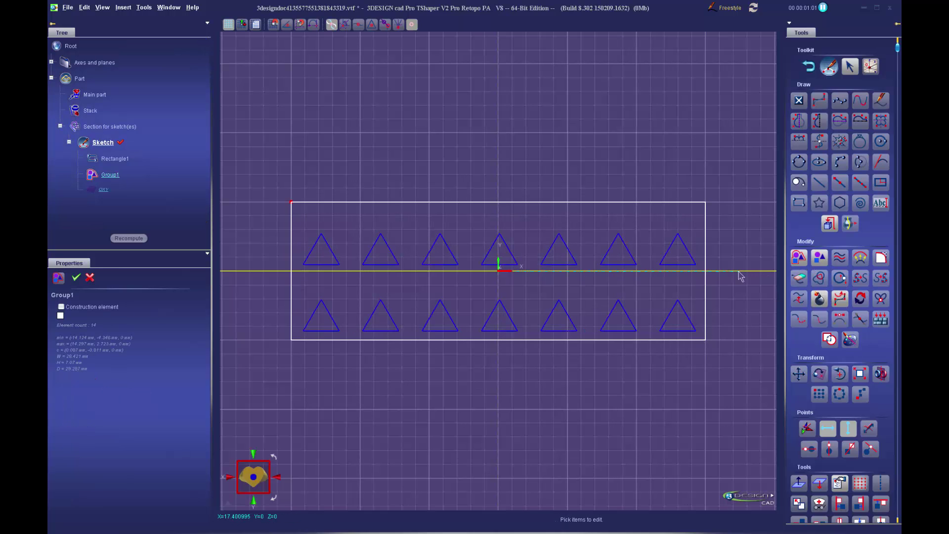
pyautogui.click(876, 376)
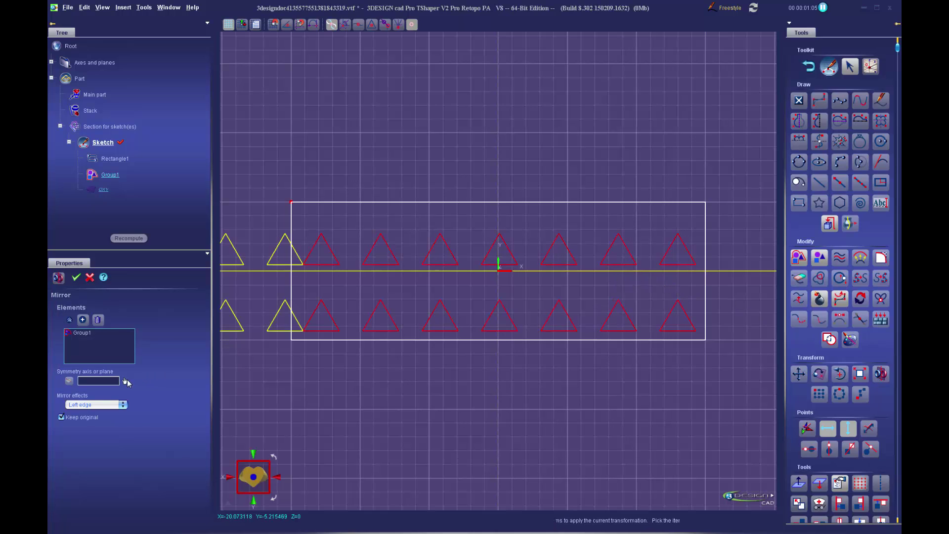
pyautogui.click(716, 271)
pyautogui.click(76, 277)
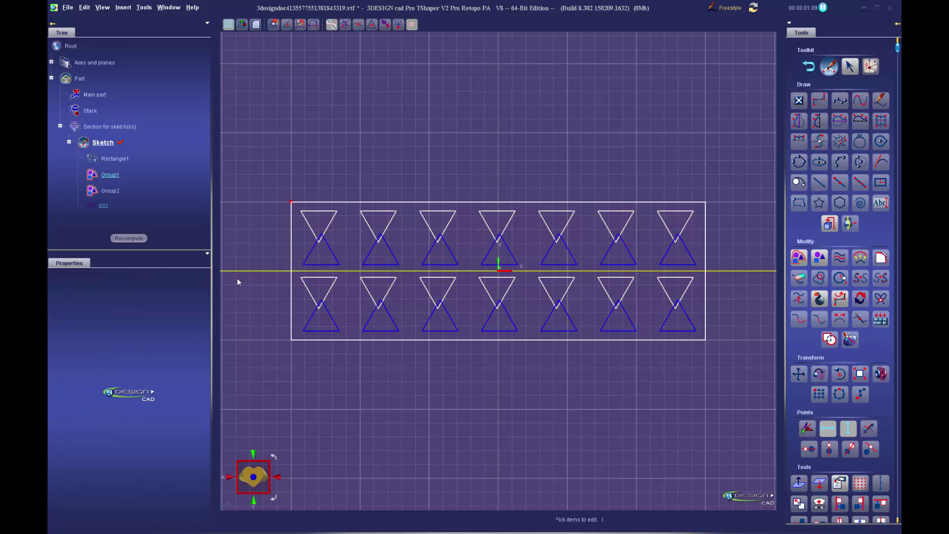
pyautogui.moveTo(433, 239); pyautogui.dragTo(417, 228)
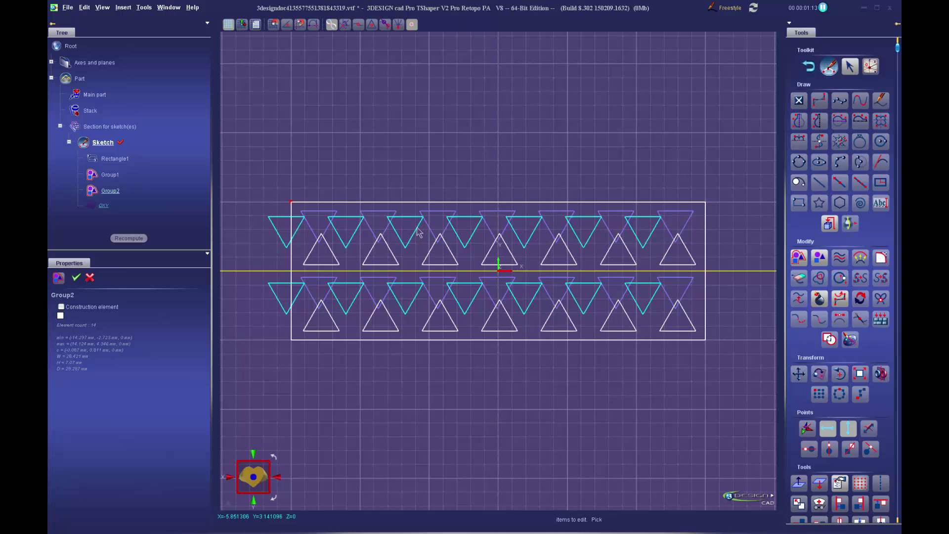
pyautogui.click(76, 277)
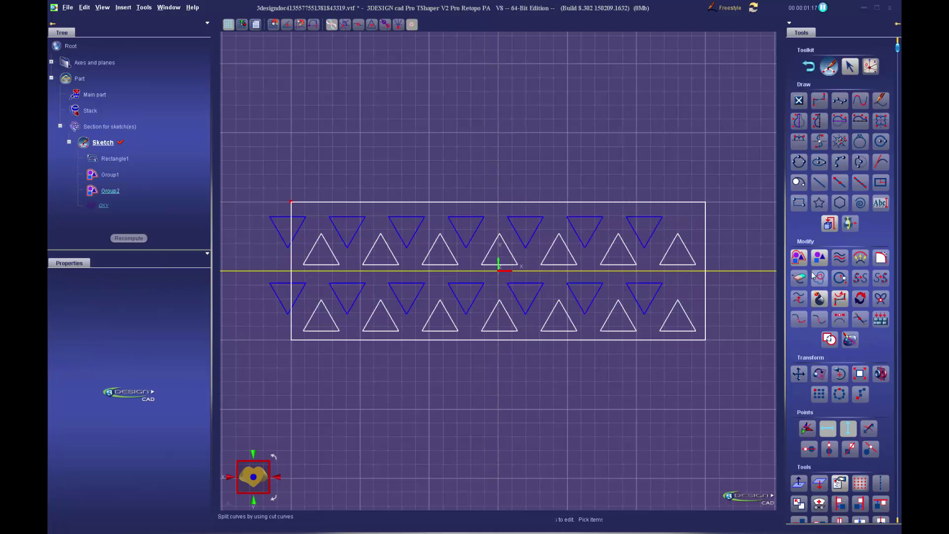
# Step: Ungroup the inverted triangles and delete the two that cross the rectangle's left edge
pyautogui.click(820, 257)
pyautogui.click(299, 228)
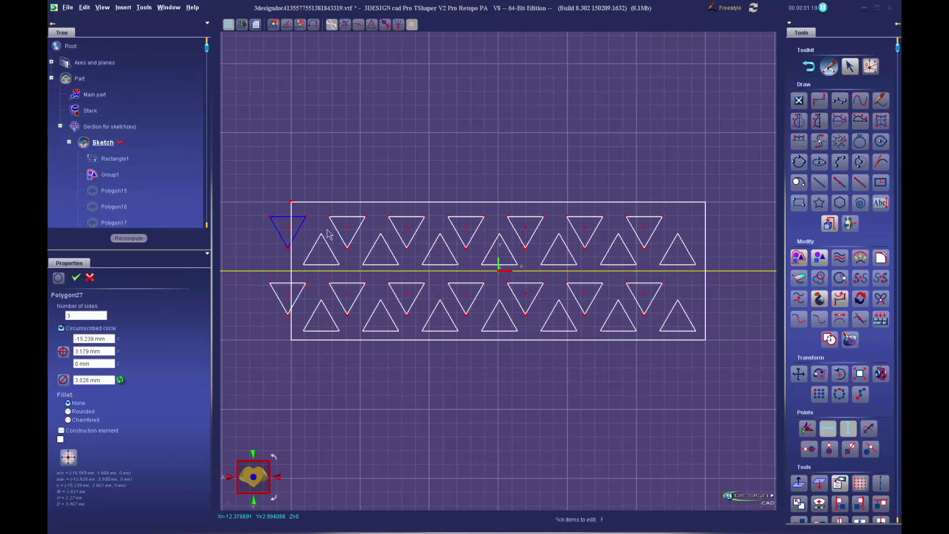
pyautogui.press('Delete')
pyautogui.click(302, 284)
pyautogui.press('Delete')
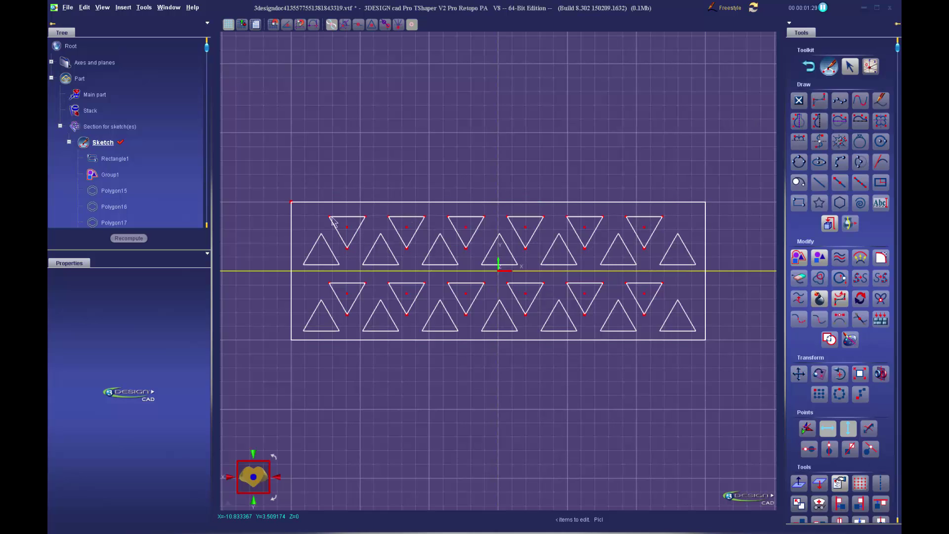
# Step: Combine all the upright and inverted triangles into one group and exit the sketch
pyautogui.moveTo(299, 210); pyautogui.dragTo(708, 342)
pyautogui.click(801, 260)
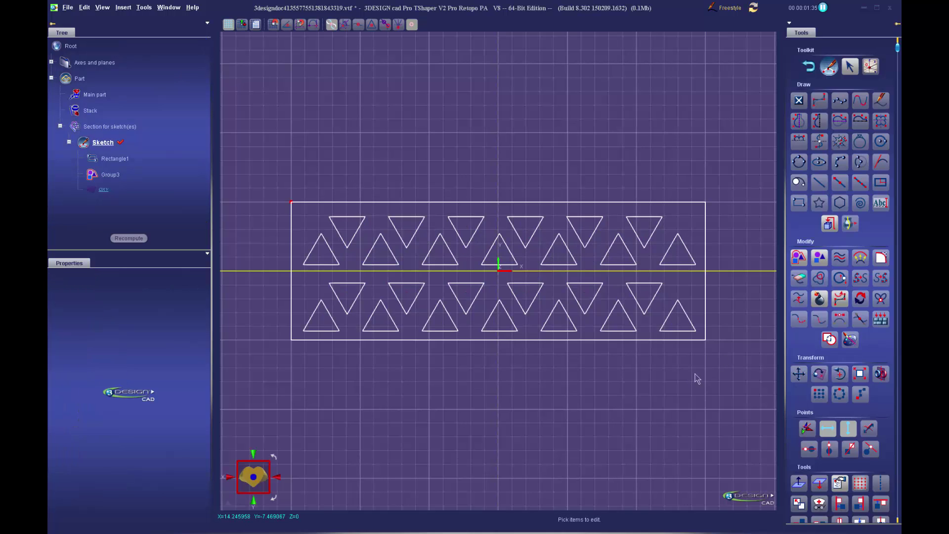
pyautogui.click(809, 71)
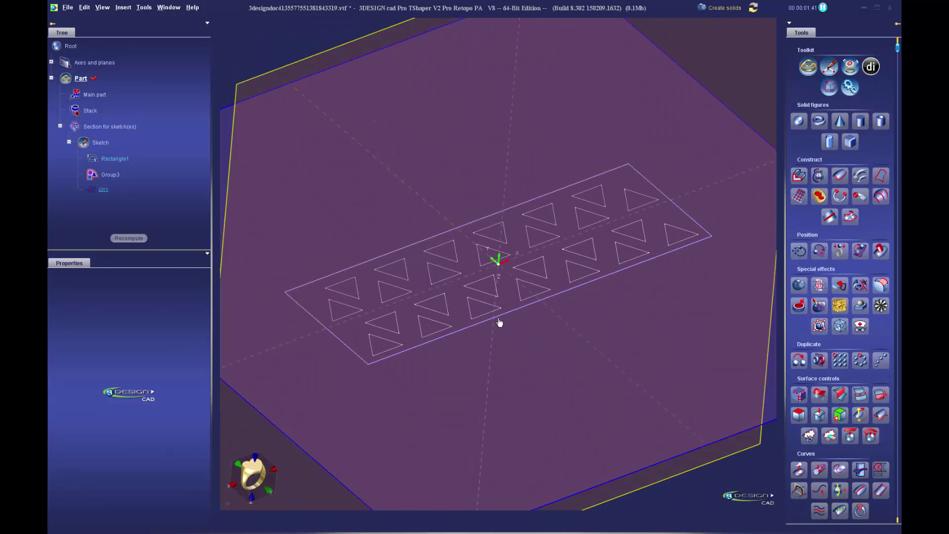
# Step: Try extruding the rectangle and the triangle group together by 1 mm, inspect the pierced plate, and undo the extrusion
pyautogui.click(799, 175)
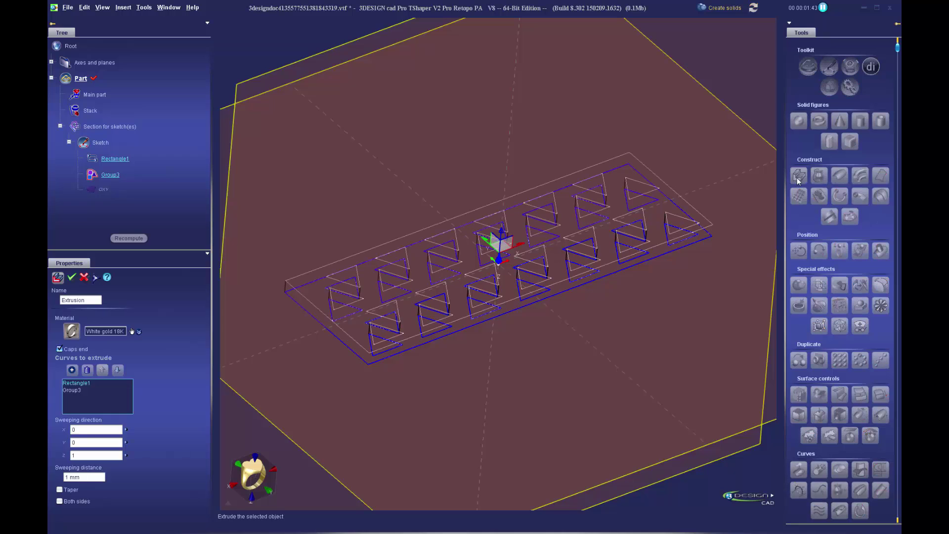
pyautogui.click(72, 278)
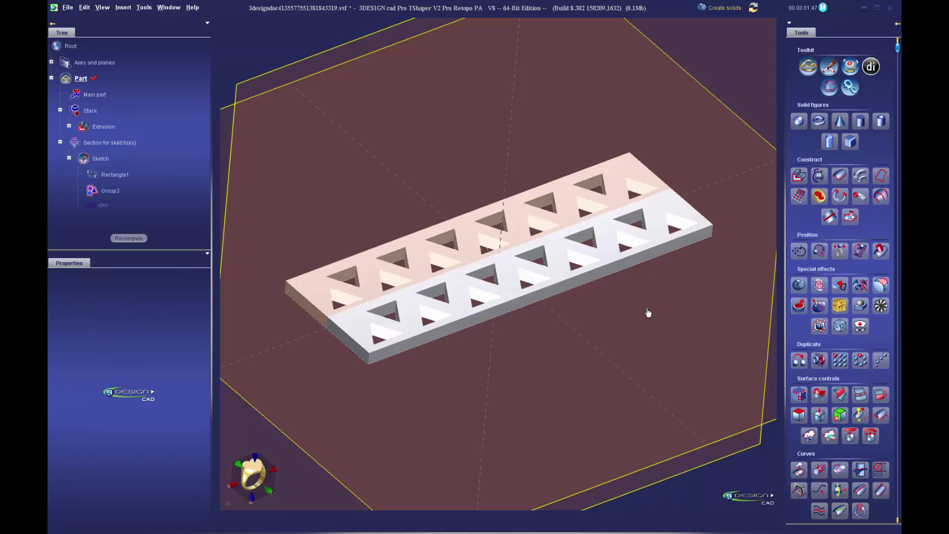
pyautogui.moveTo(580, 291); pyautogui.dragTo(583, 342, button='middle')
pyautogui.scroll(2, 583, 342)
pyautogui.scroll(-1, 583, 342)
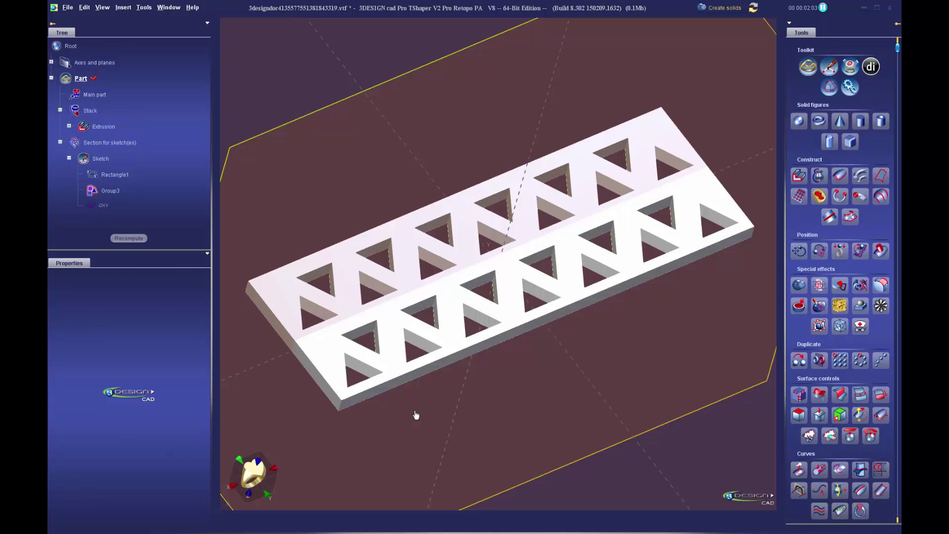
pyautogui.hotkey('ctrl', 'z')
# Step: Extrude only the rectangle by 0.5 mm symmetrically on both sides
pyautogui.click(457, 373)
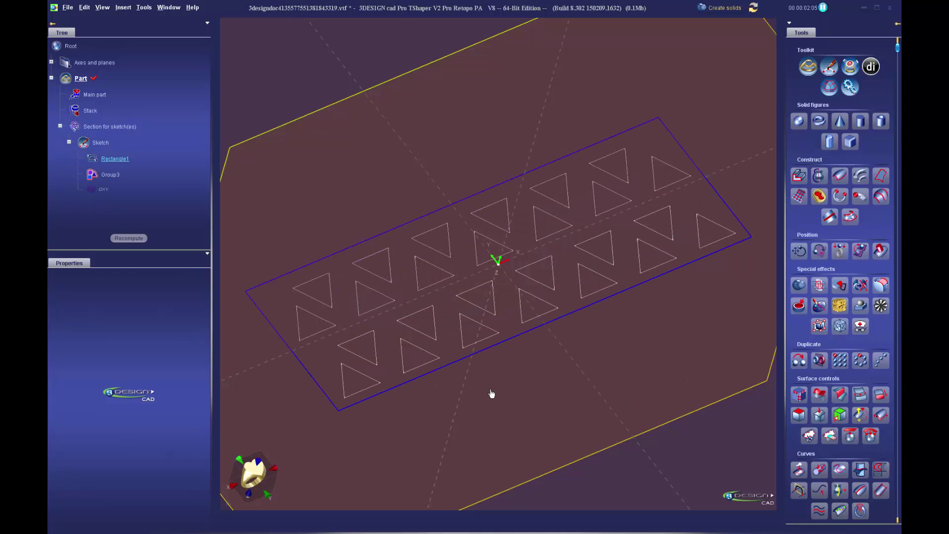
pyautogui.click(801, 177)
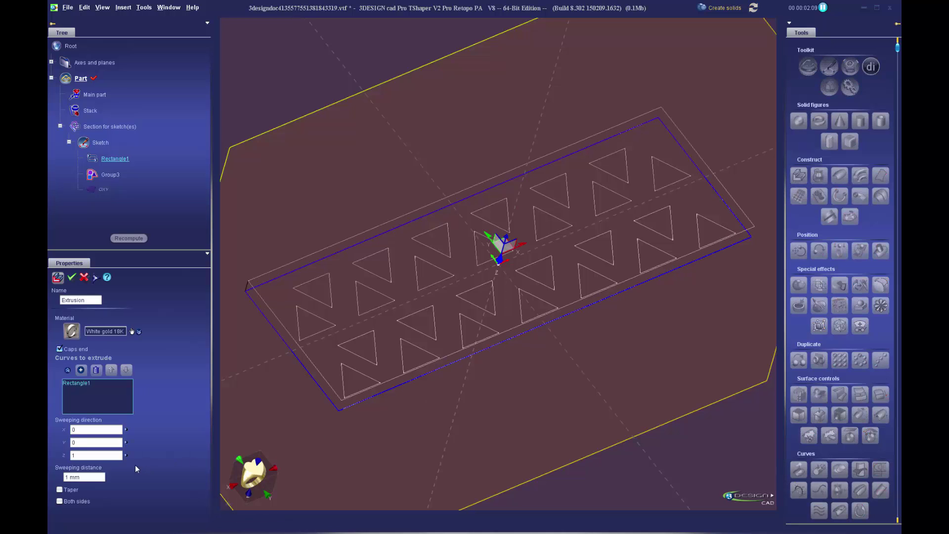
pyautogui.click(101, 476)
pyautogui.write('0.5')
pyautogui.press('Return')
pyautogui.click(60, 501)
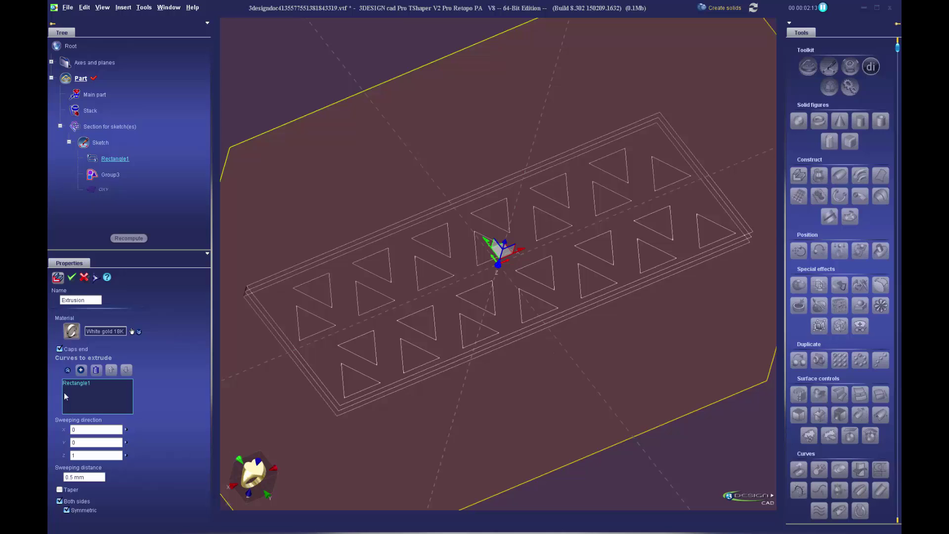
pyautogui.rightClick(547, 377)
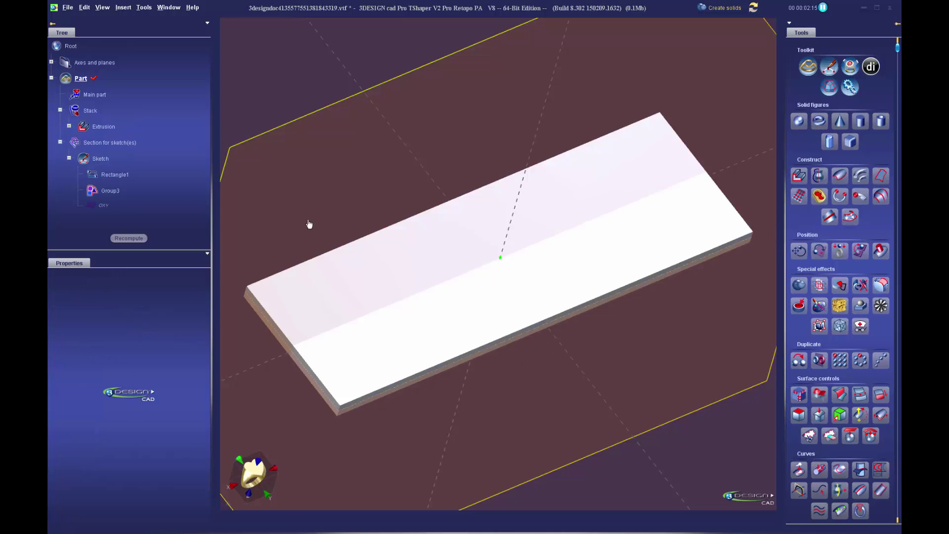
# Step: Extrude the triangle group by 1 mm as a separate solid on the plate
pyautogui.click(798, 175)
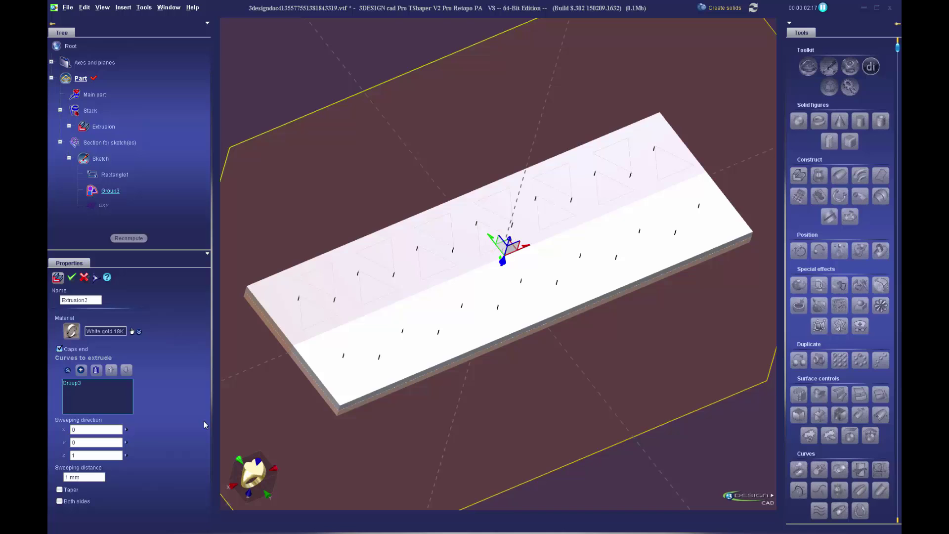
pyautogui.click(72, 277)
pyautogui.moveTo(567, 381); pyautogui.dragTo(509, 305)
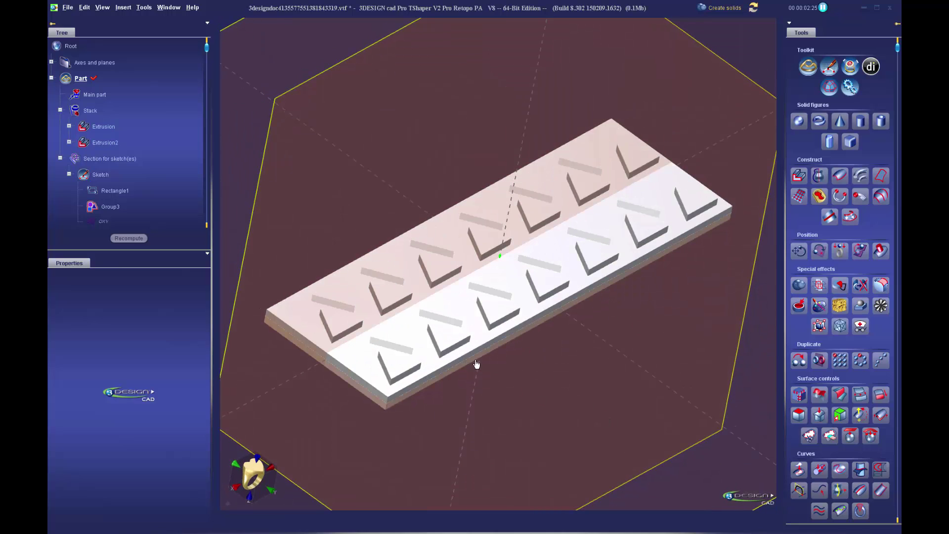
# Step: Bend the plate and the triangle solids together with a Bidirectional bend from the Bottom, at about 90.7 degrees
pyautogui.click(446, 339)
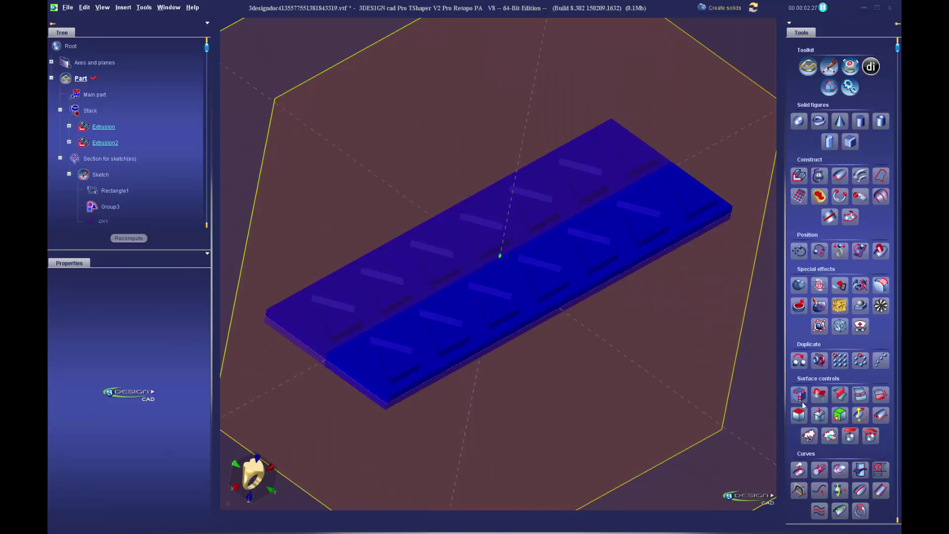
pyautogui.scroll(-3, 811, 406)
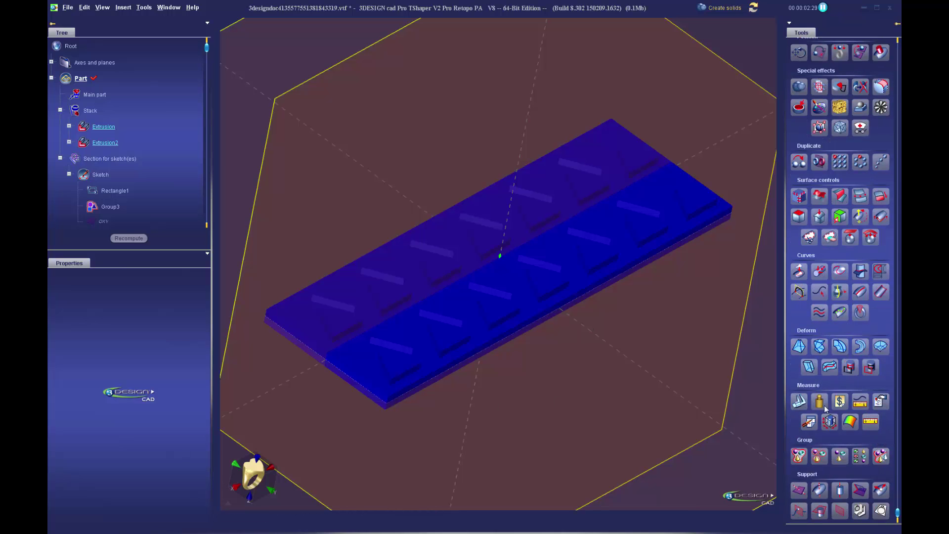
pyautogui.click(881, 345)
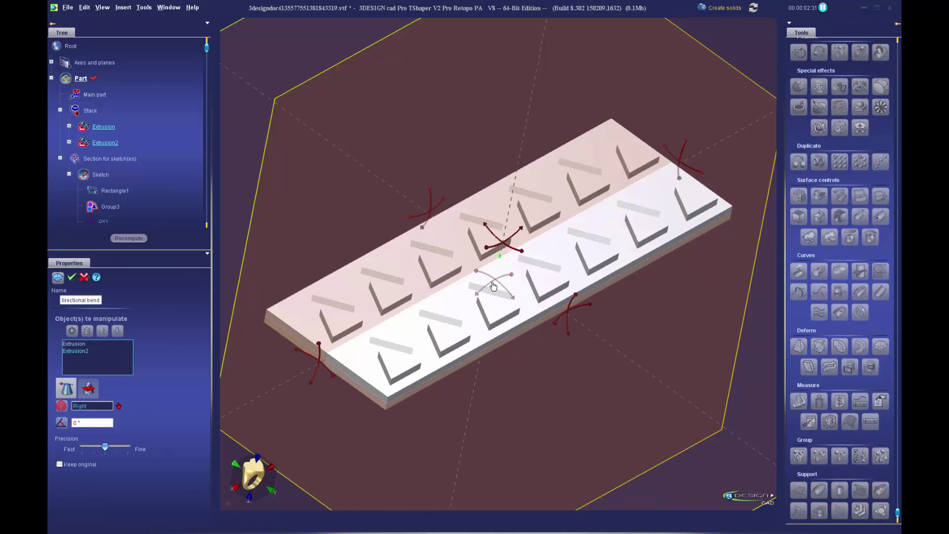
pyautogui.moveTo(493, 286); pyautogui.dragTo(239, 345)
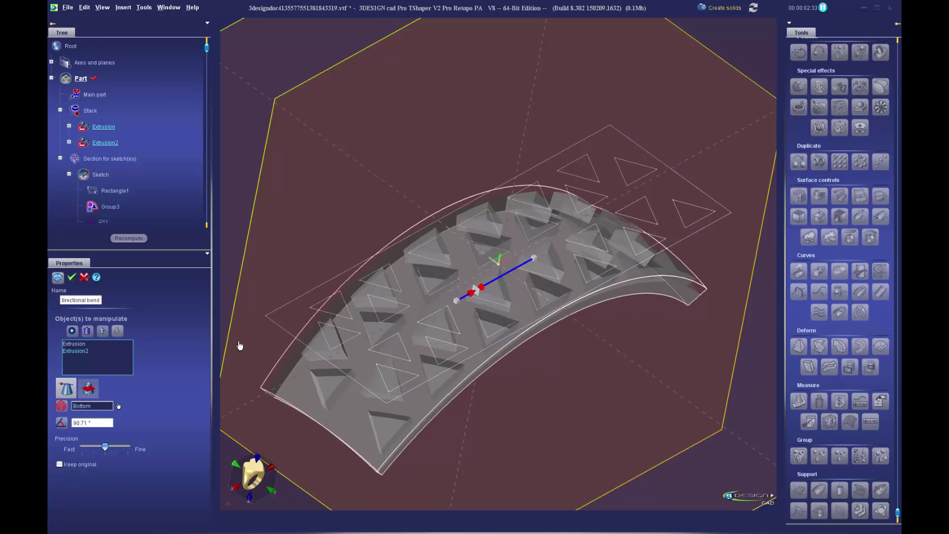
pyautogui.click(72, 277)
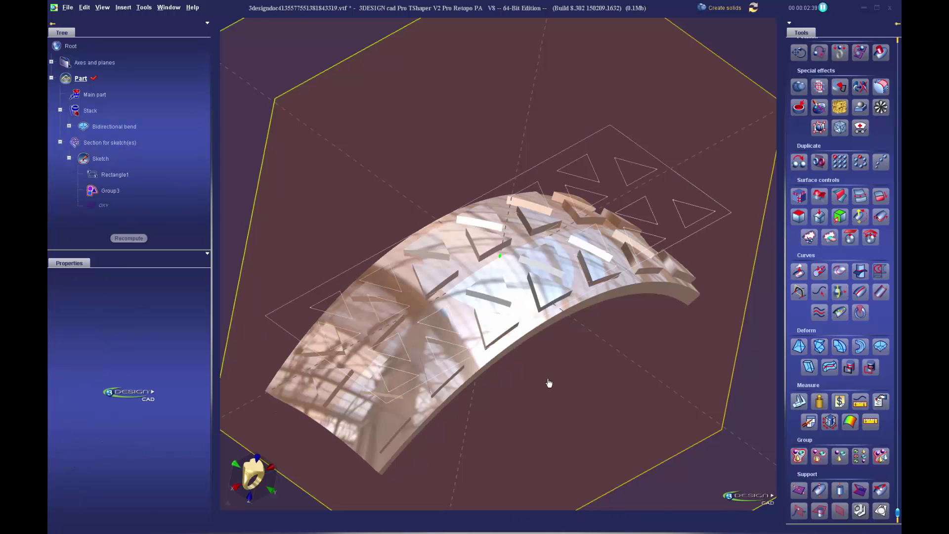
# Step: Filter the bent solid so the triangles and the curved plate become two separate subgroups
pyautogui.moveTo(549, 383); pyautogui.dragTo(462, 369, button='middle')
pyautogui.click(459, 362)
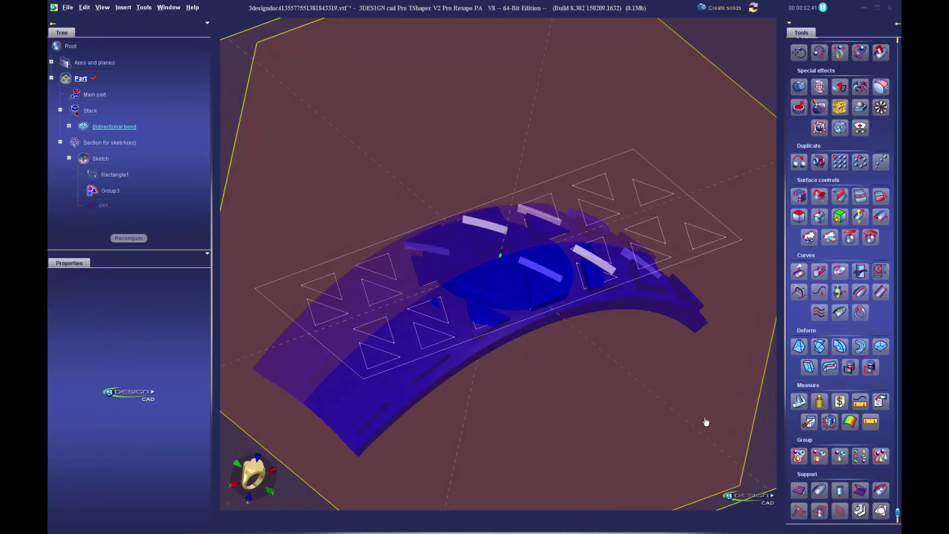
pyautogui.click(863, 458)
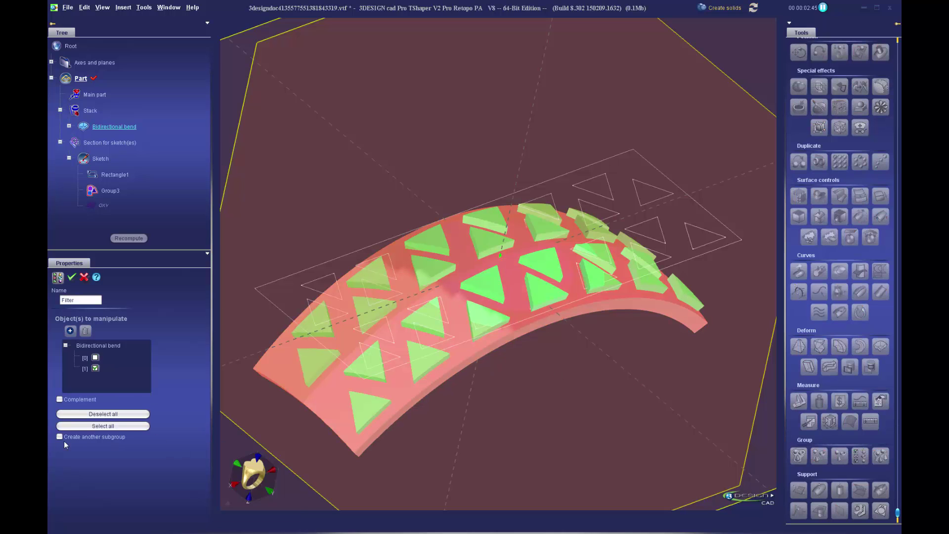
pyautogui.click(60, 436)
pyautogui.click(71, 276)
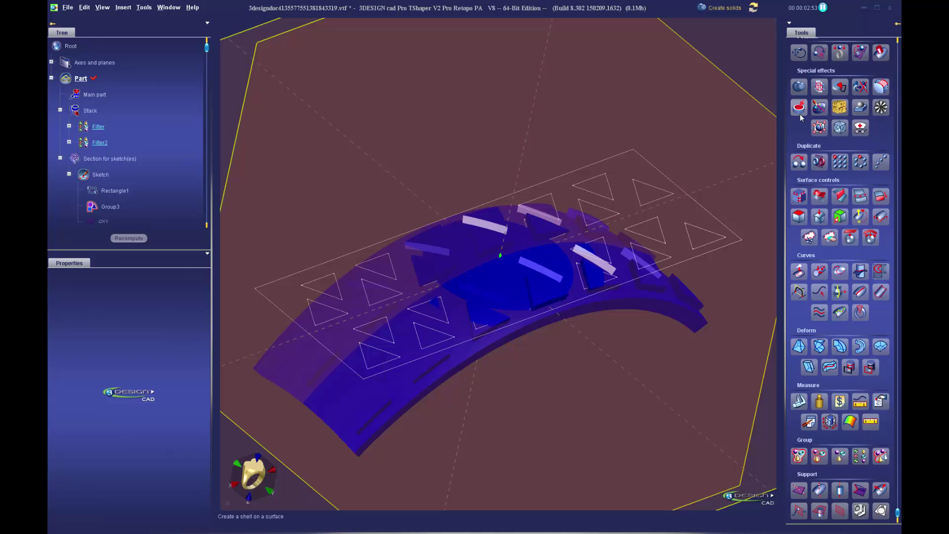
# Step: Apply a Boolean difference between the curved plate and the triangle subgroup without keeping the originals
pyautogui.click(798, 86)
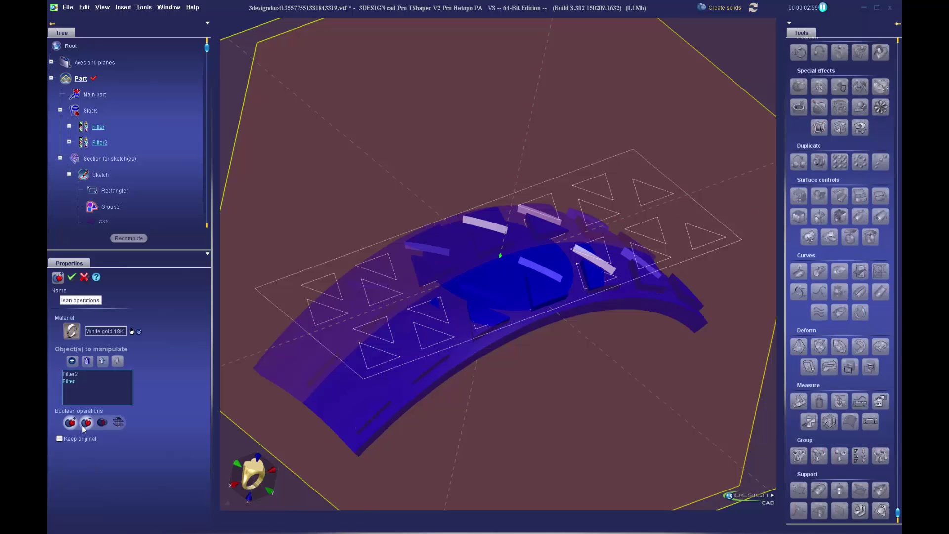
pyautogui.click(72, 276)
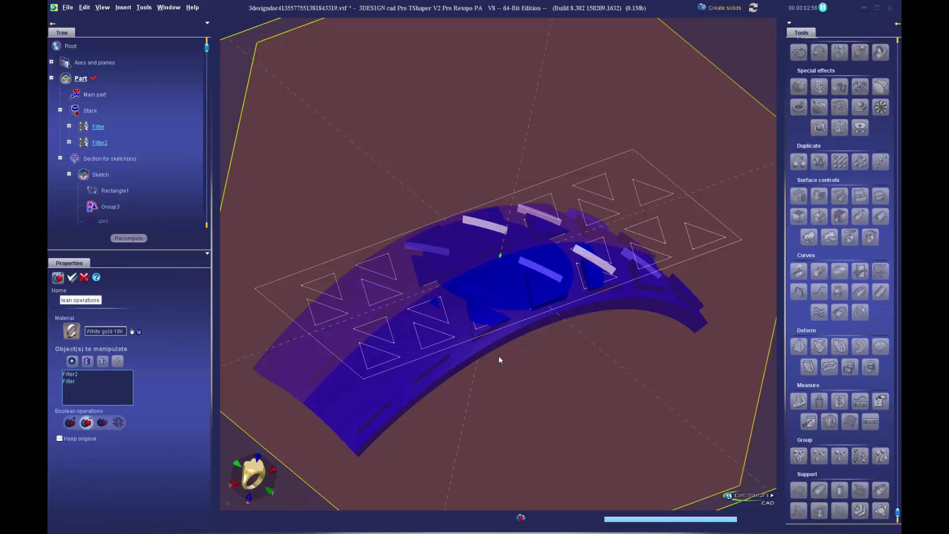
pyautogui.moveTo(499, 355); pyautogui.dragTo(563, 359, button='middle')
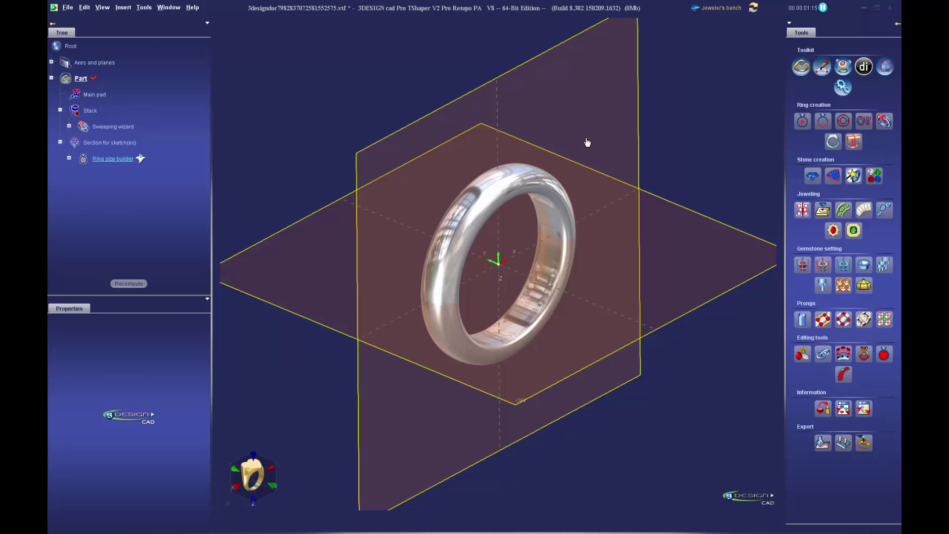
# Step: Switch to the solid-creation tools and start a Wrap onto patch surface on the ring with a total angle of about 125 degrees
pyautogui.click(724, 7)
pyautogui.click(738, 237)
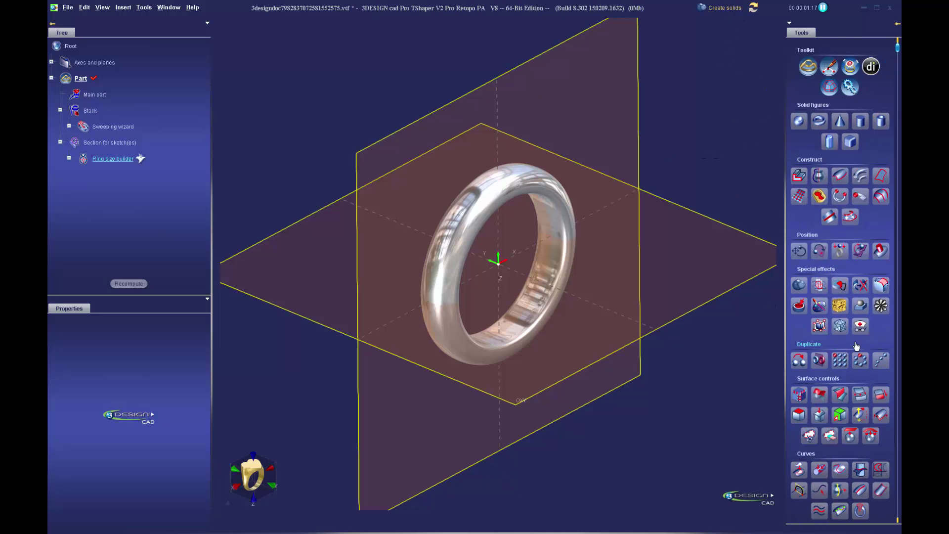
pyautogui.scroll(-2, 853, 340)
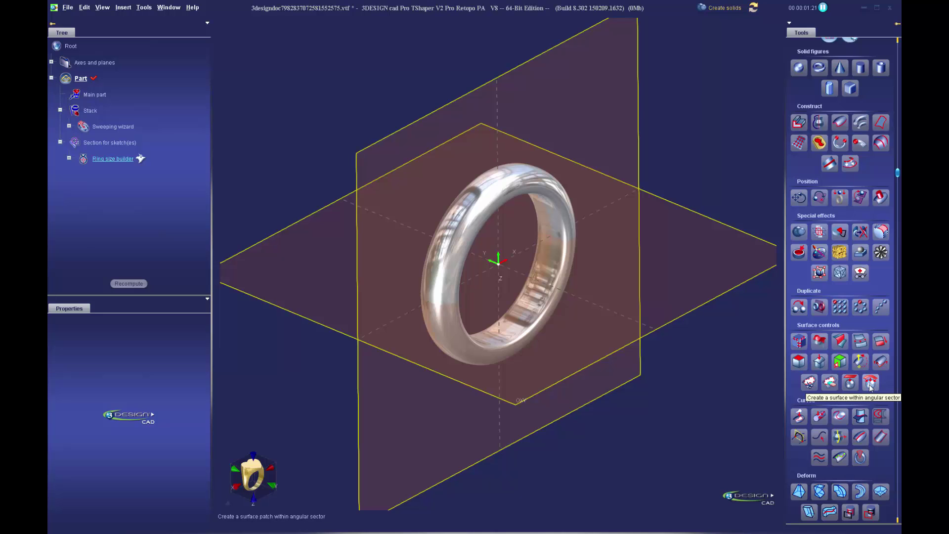
pyautogui.click(485, 213)
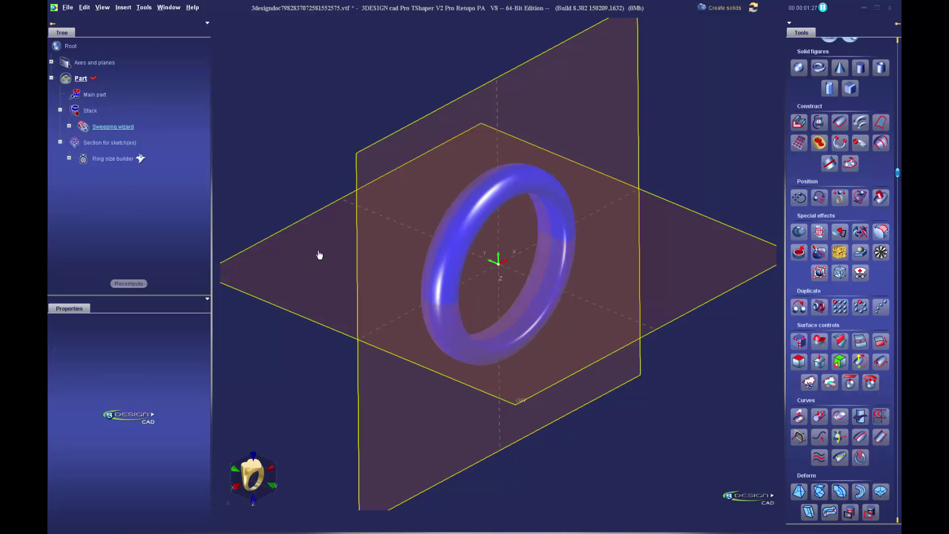
pyautogui.click(869, 382)
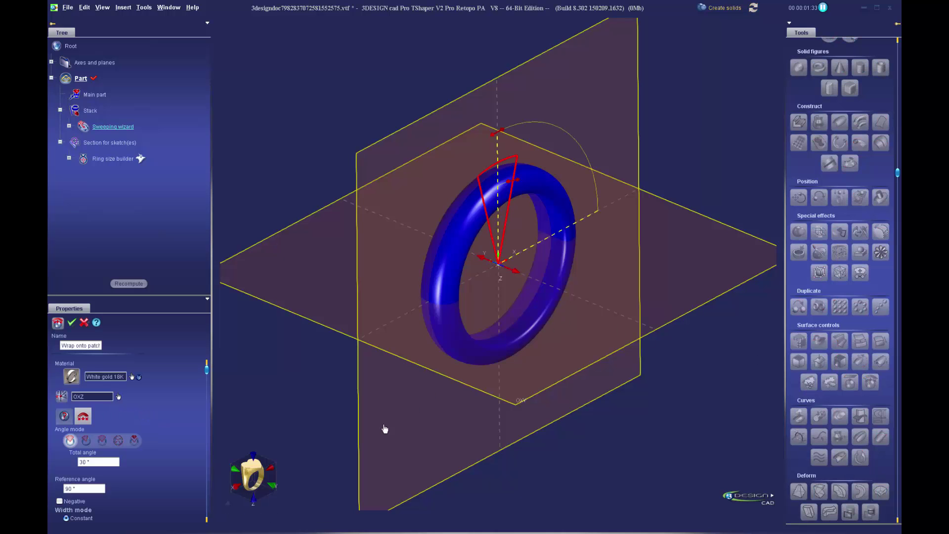
pyautogui.click(252, 476)
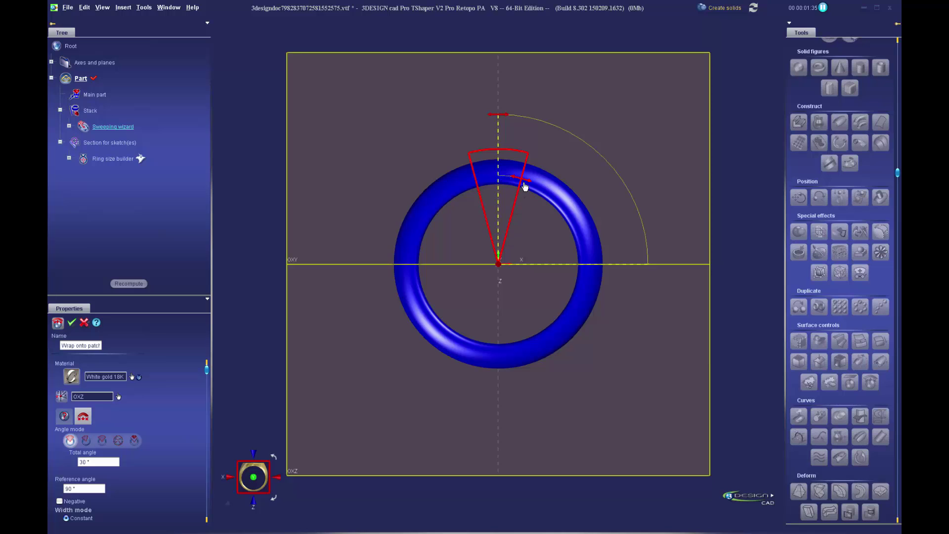
pyautogui.moveTo(545, 197); pyautogui.dragTo(579, 229)
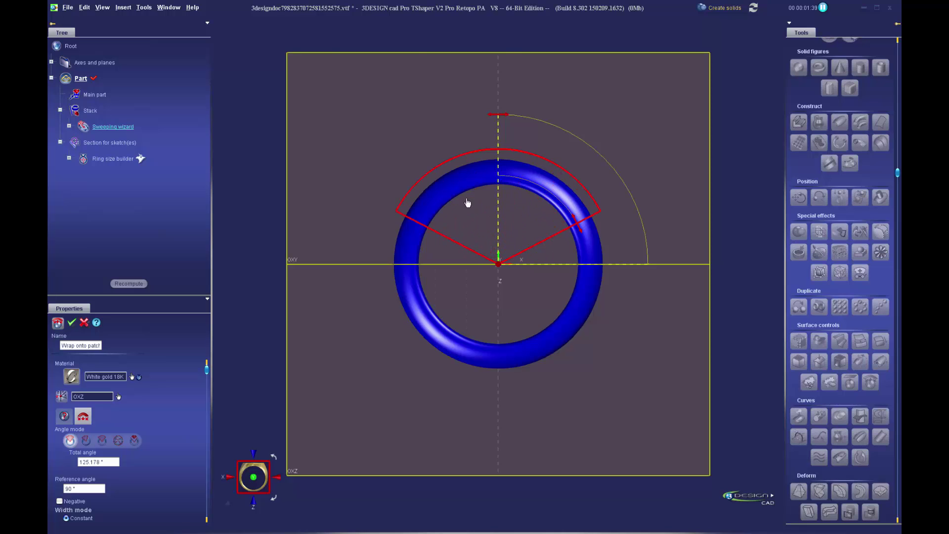
# Step: Toggle the patch's Negative option, set its constant width to 4 mm, and create the patch surface
pyautogui.moveTo(467, 203); pyautogui.dragTo(600, 265, button='middle')
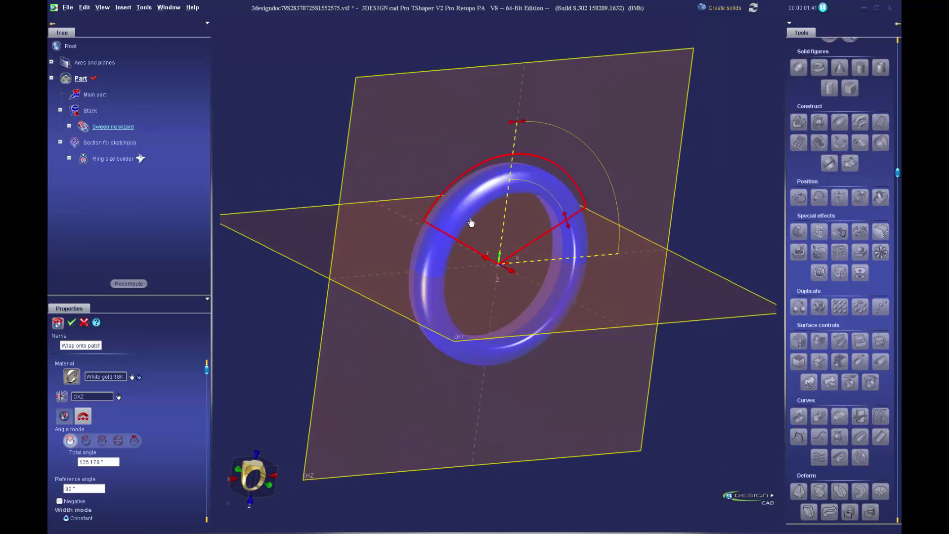
pyautogui.moveTo(494, 246); pyautogui.dragTo(460, 315, button='middle')
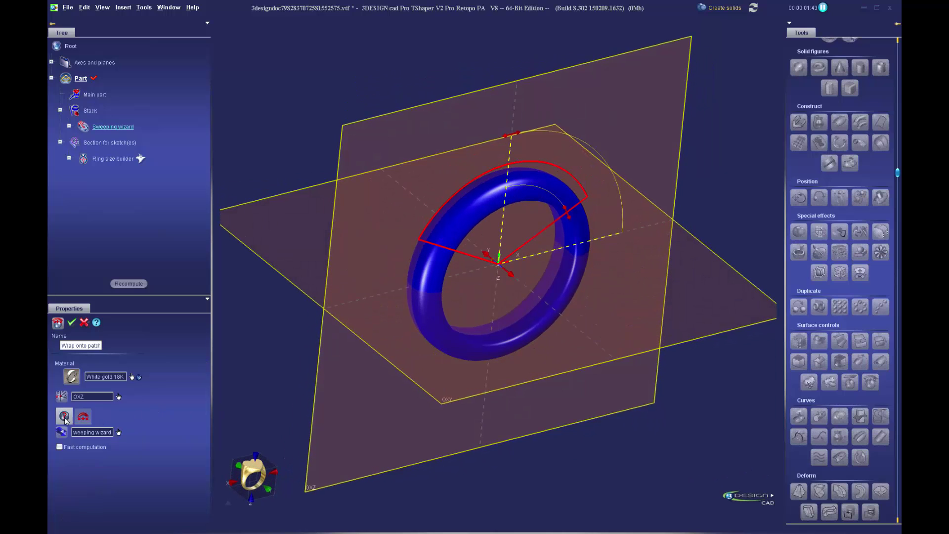
pyautogui.scroll(-2, 158, 455)
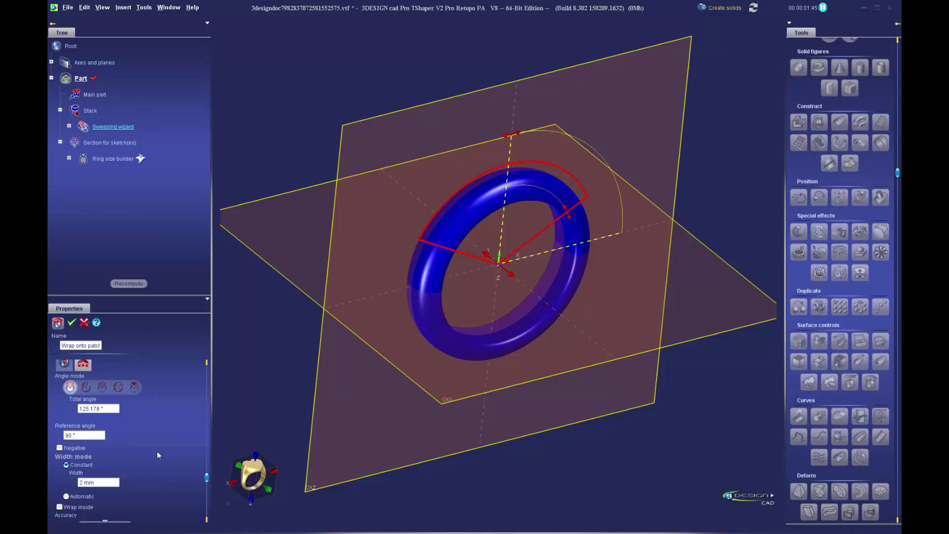
pyautogui.scroll(-1, 119, 450)
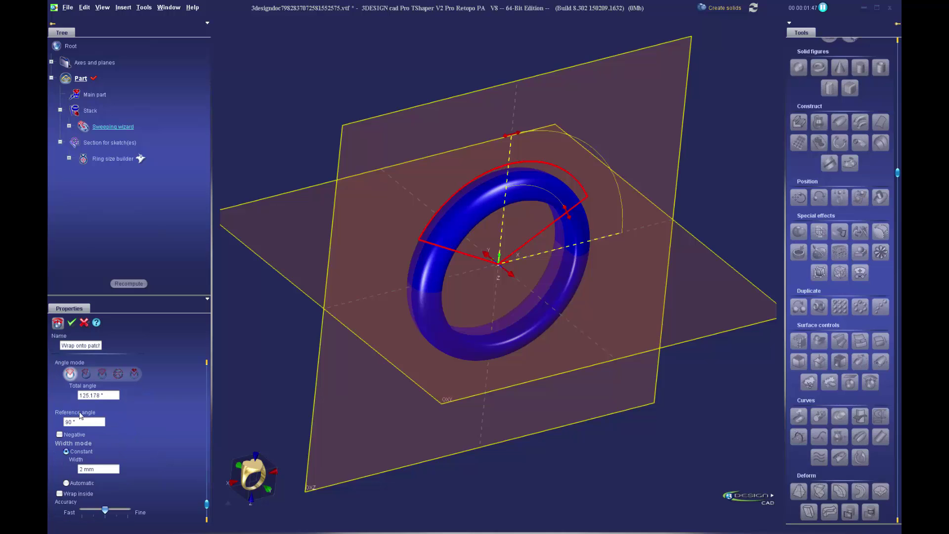
pyautogui.scroll(-1, 142, 460)
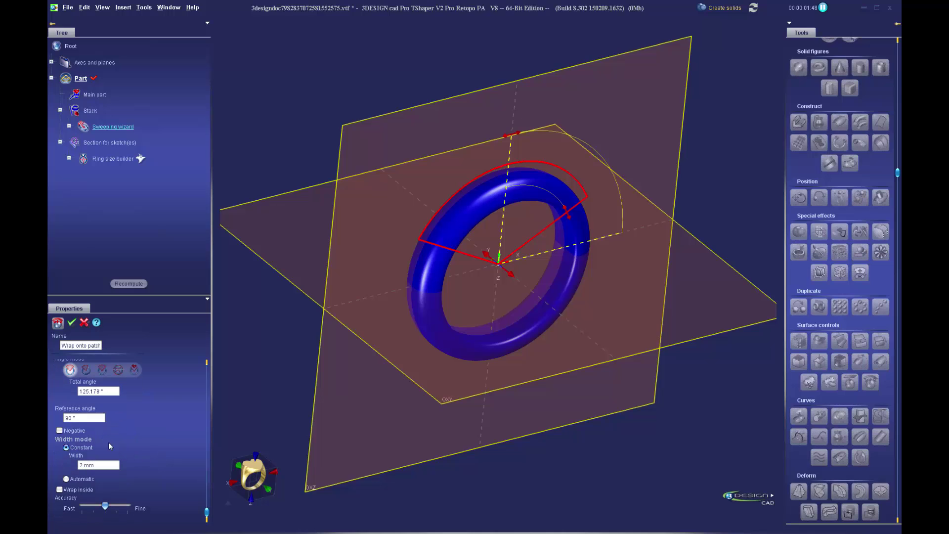
pyautogui.click(60, 430)
pyautogui.click(103, 465)
pyautogui.write('4')
pyautogui.press('Return')
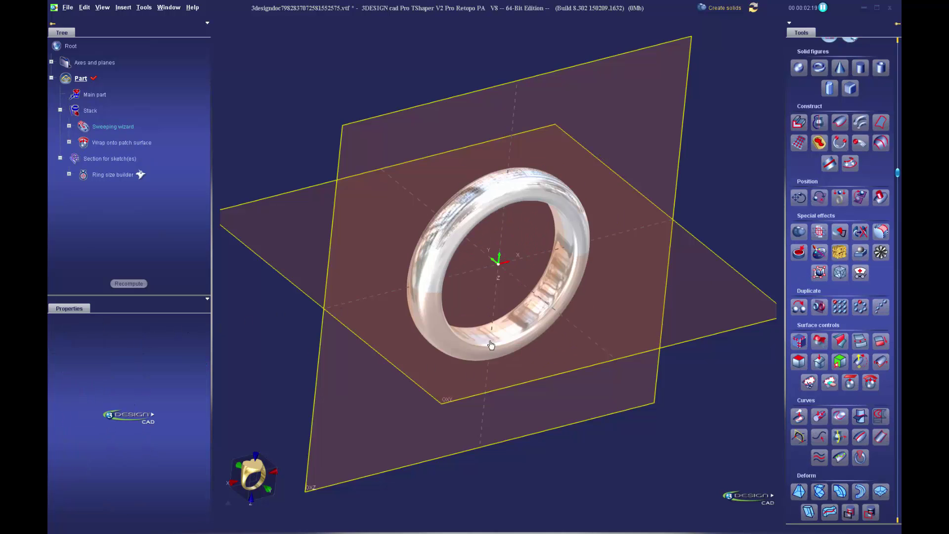
# Step: Make the ring body transparent and examine the patch surface wrapped over its upper part
pyautogui.click(519, 307)
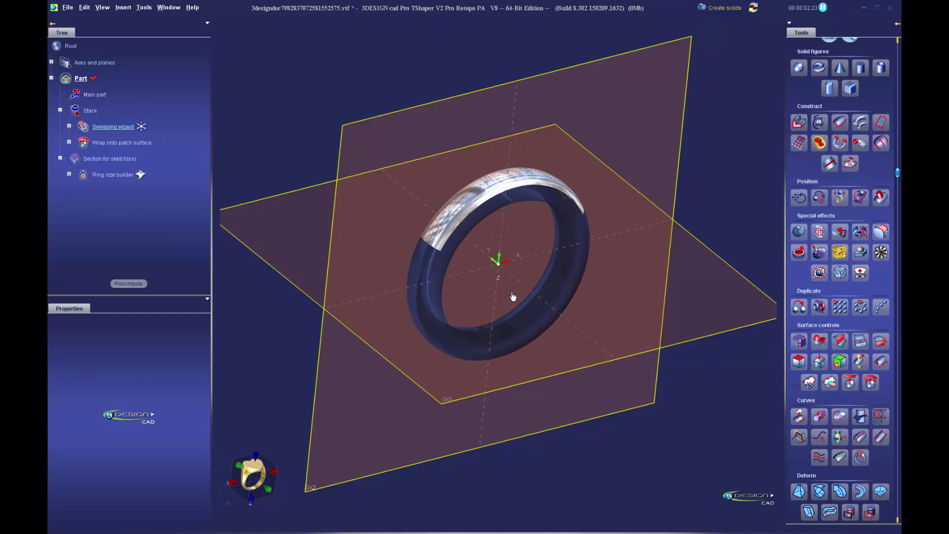
pyautogui.moveTo(511, 297); pyautogui.dragTo(514, 336, button='middle')
pyautogui.scroll(1, 513, 336)
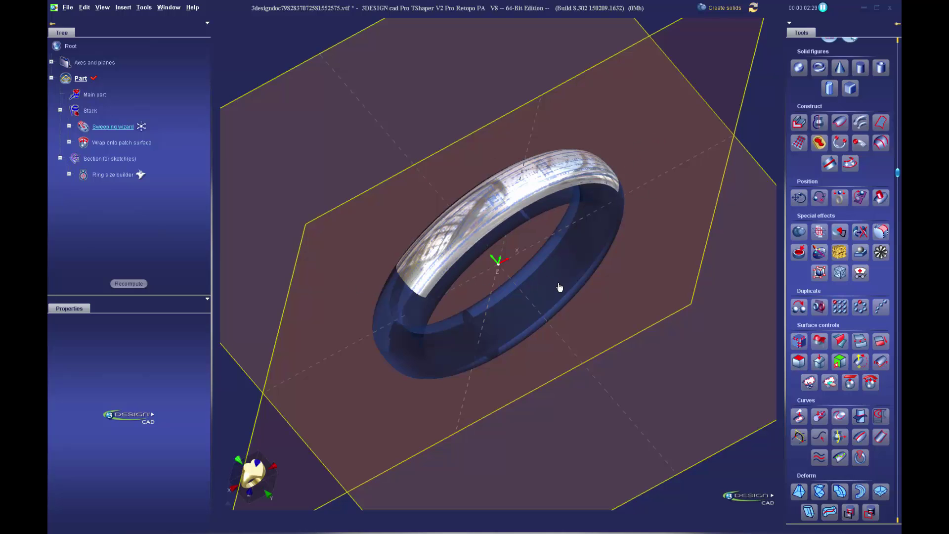
# Step: Unwrap the patch surface into a flat strip on the OXY plane above the ring
pyautogui.click(469, 248)
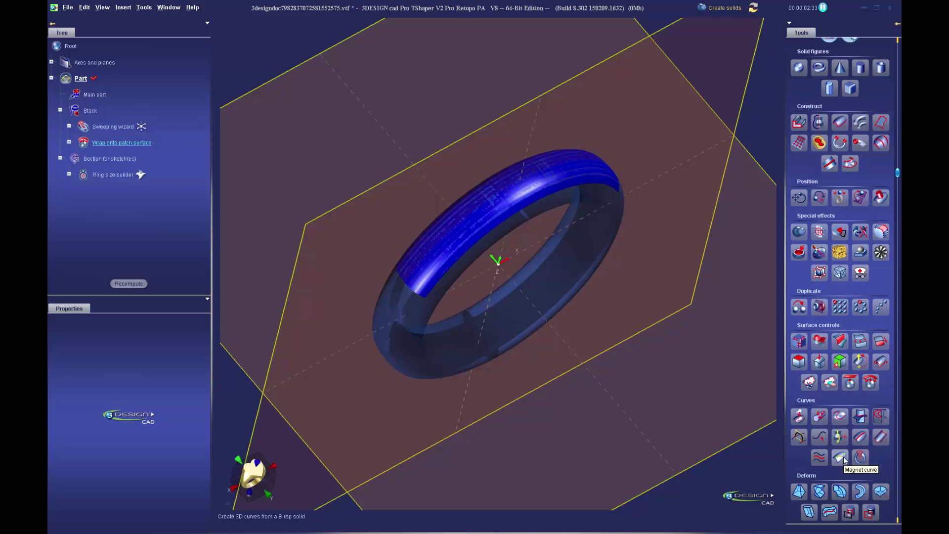
pyautogui.scroll(-1, 842, 452)
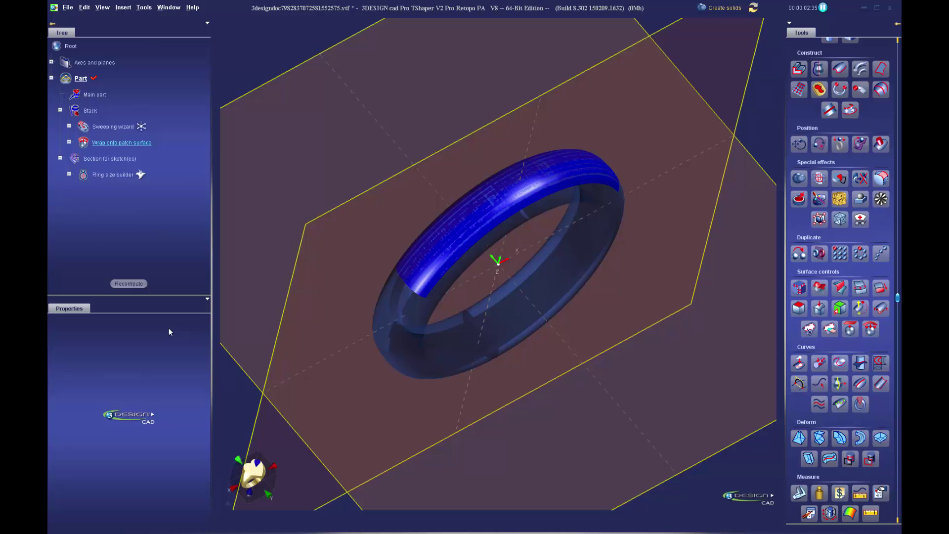
pyautogui.click(850, 459)
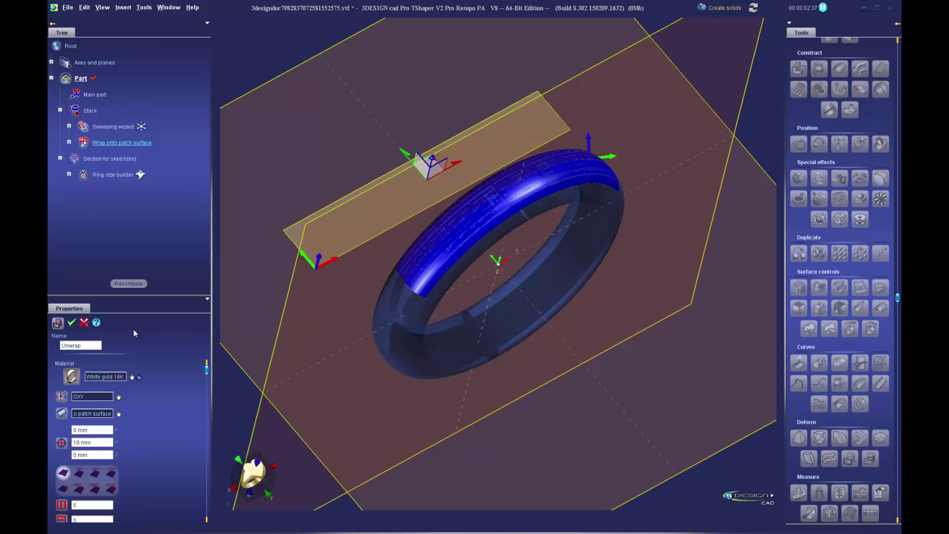
pyautogui.click(74, 323)
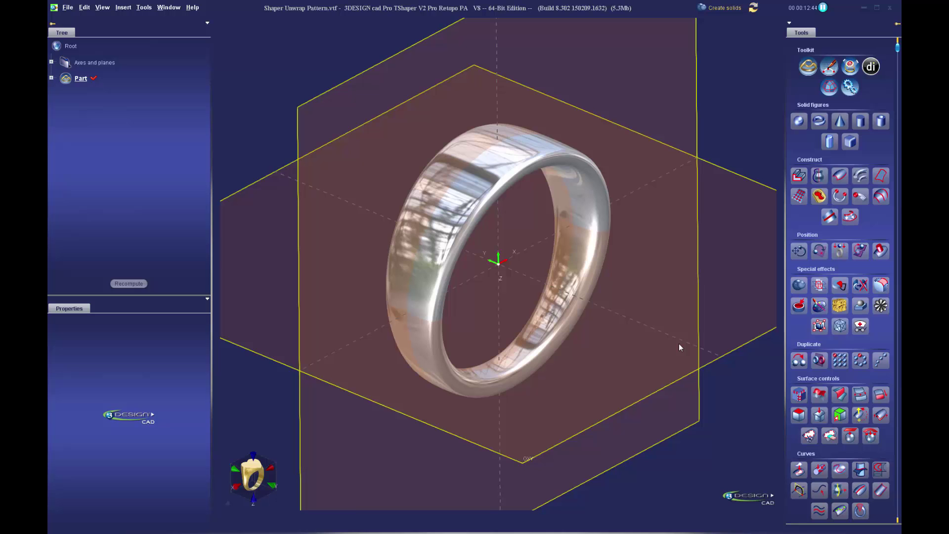
# Step: Copy the outer face of the wide ring while keeping the original, and hide the copied face
pyautogui.click(537, 169)
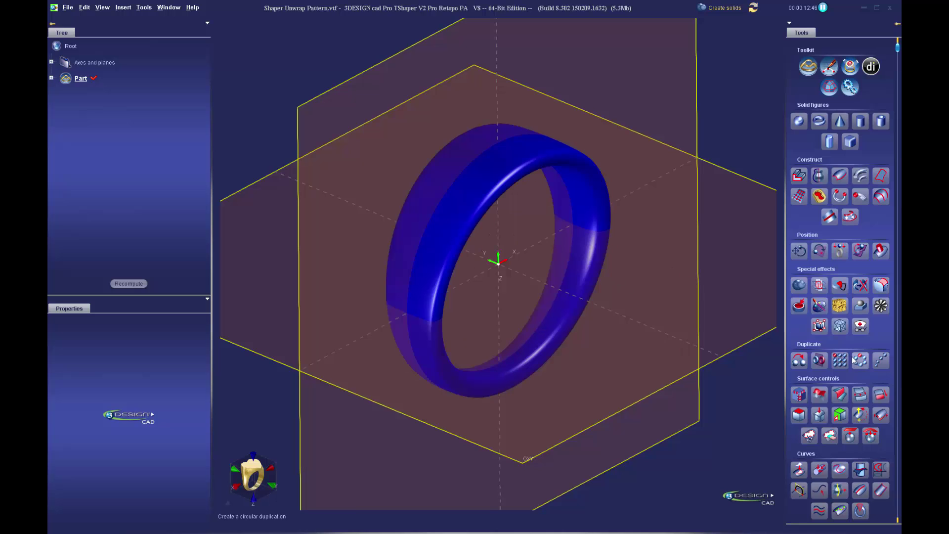
pyautogui.click(842, 416)
pyautogui.click(457, 207)
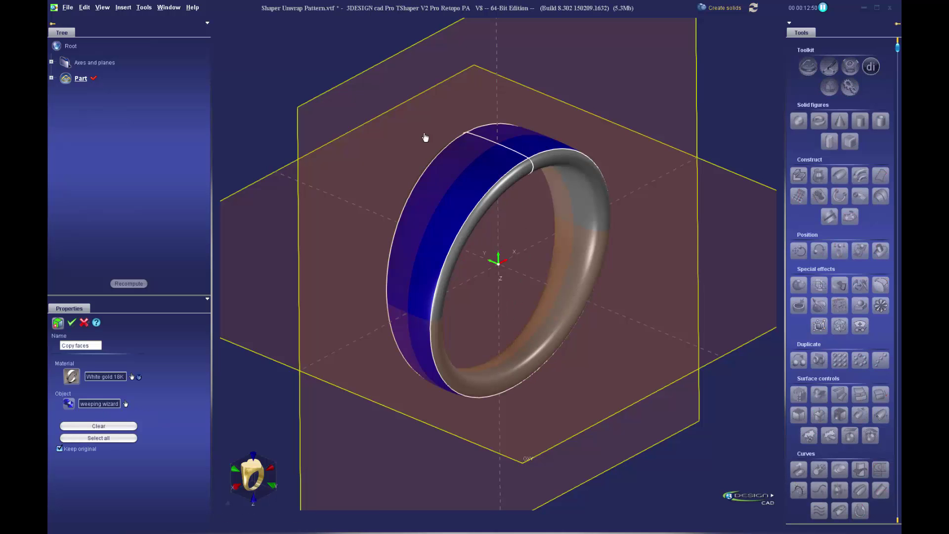
pyautogui.click(72, 323)
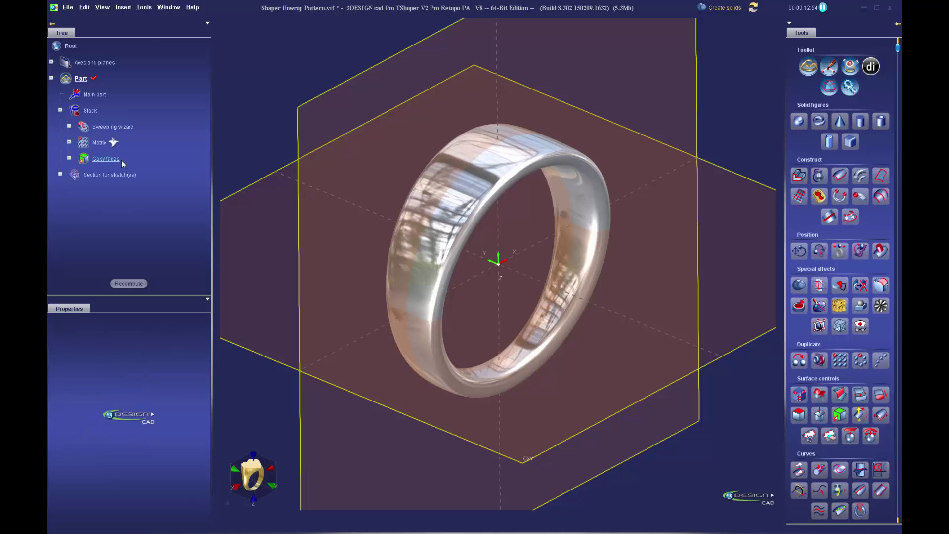
pyautogui.rightClick(120, 160)
pyautogui.click(155, 186)
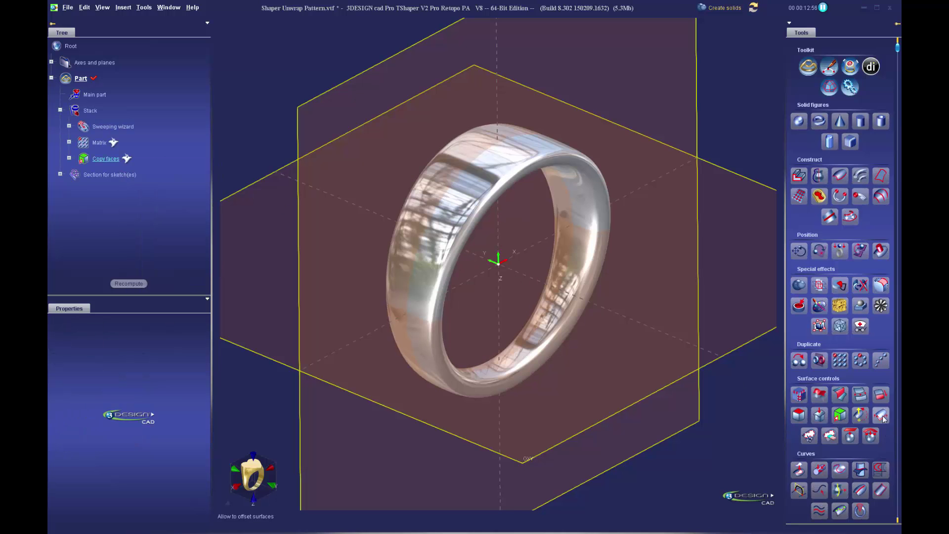
# Step: Unwrap the copied outer ring face onto the OXY plane, using the Sweeping wizard ring as the bounding box object
pyautogui.scroll(-3, 889, 452)
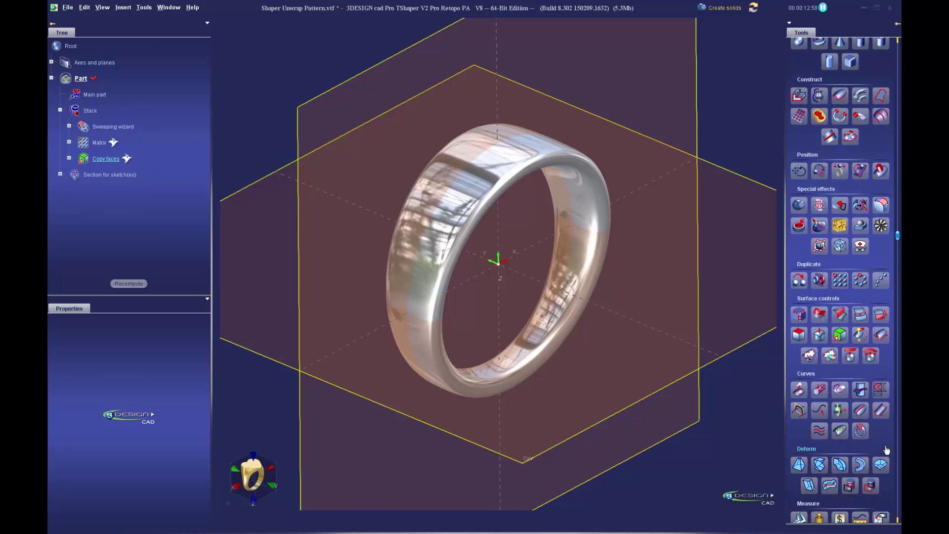
pyautogui.click(850, 459)
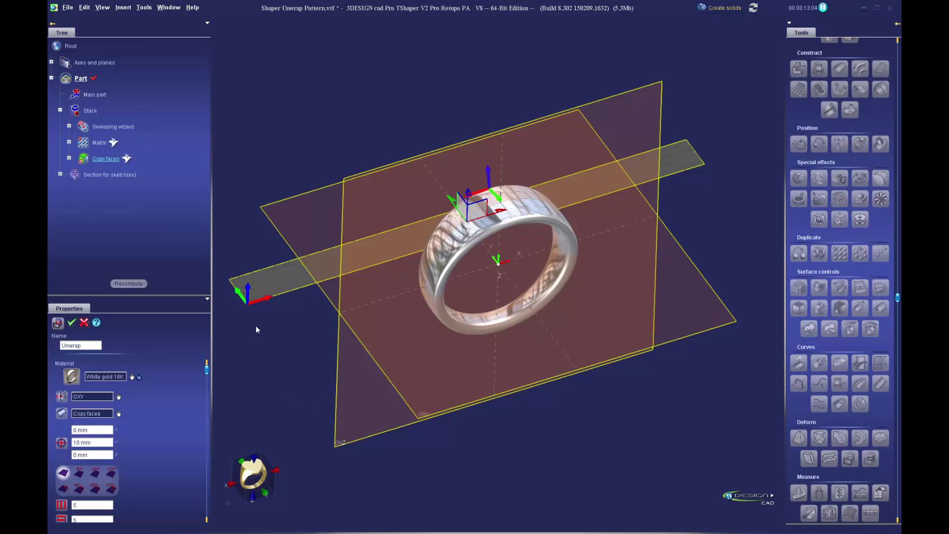
pyautogui.scroll(-1, 109, 469)
pyautogui.click(60, 506)
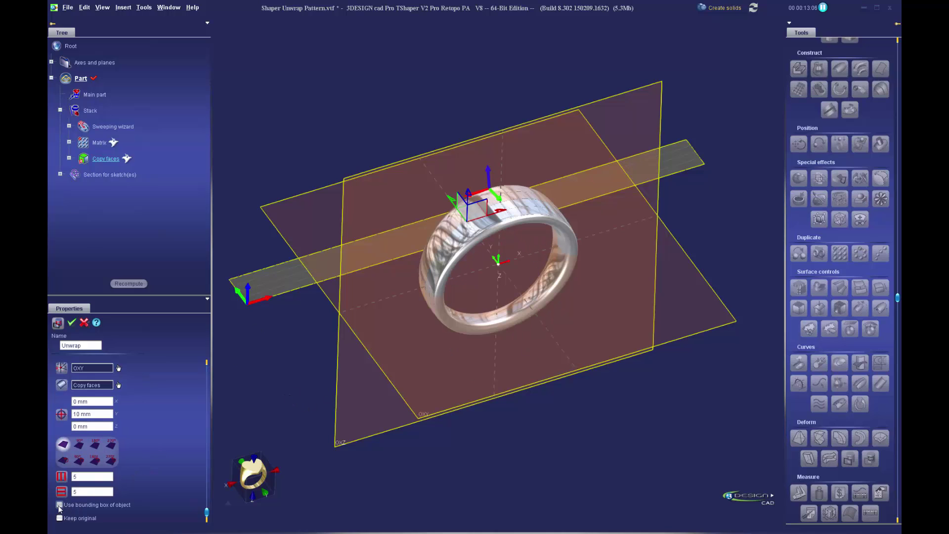
pyautogui.click(449, 323)
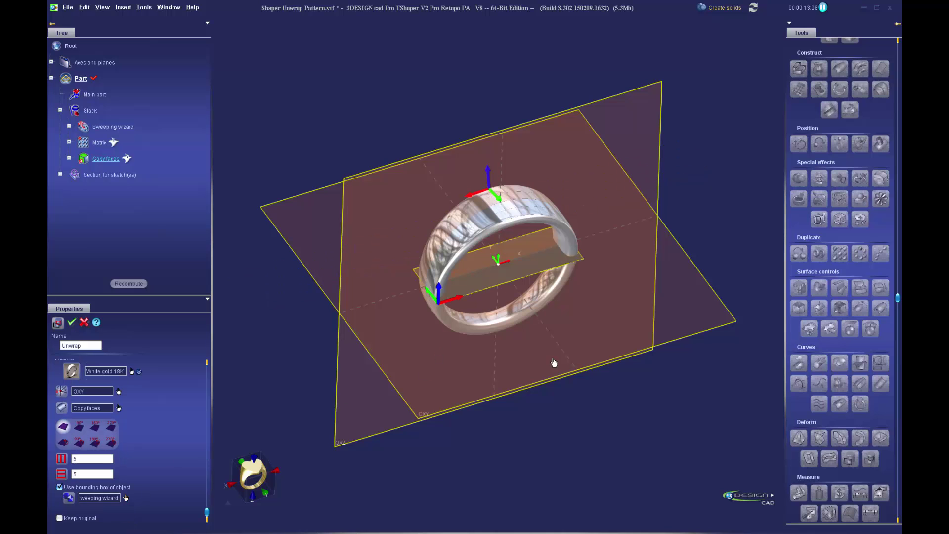
pyautogui.scroll(2, 564, 361)
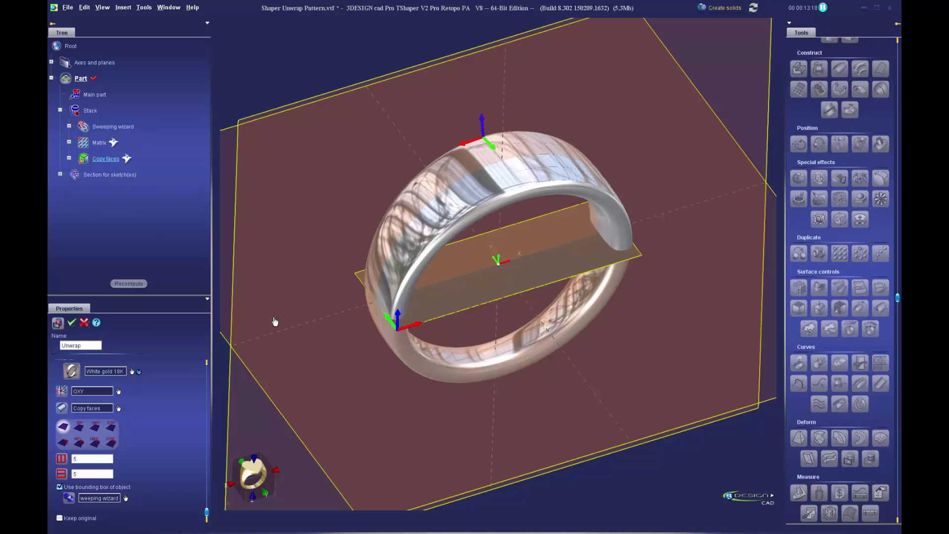
pyautogui.click(71, 323)
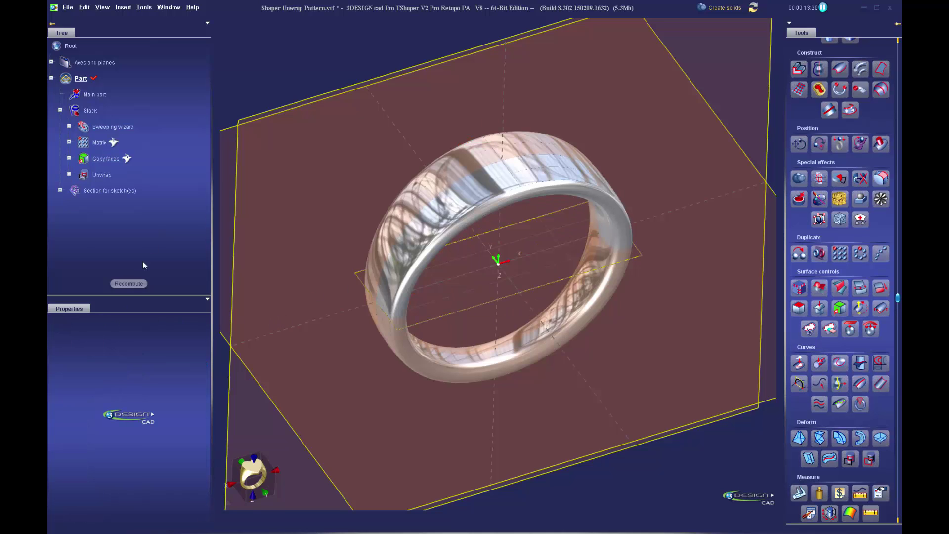
# Step: Show the hidden Matrix tile pattern lying on the unwrapped strip inside the ring
pyautogui.rightClick(98, 146)
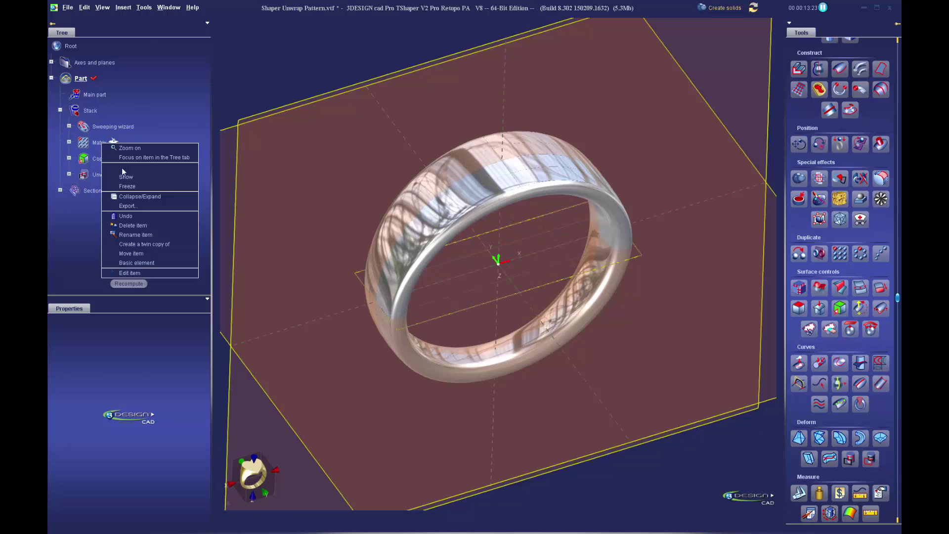
pyautogui.click(124, 177)
pyautogui.moveTo(554, 328); pyautogui.dragTo(522, 354, button='middle')
pyautogui.scroll(3, 522, 354)
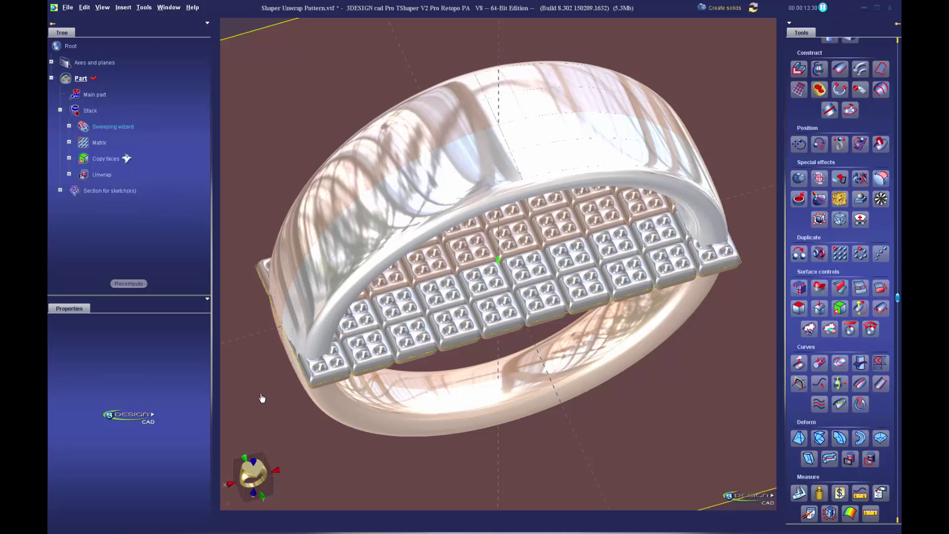
pyautogui.click(644, 279)
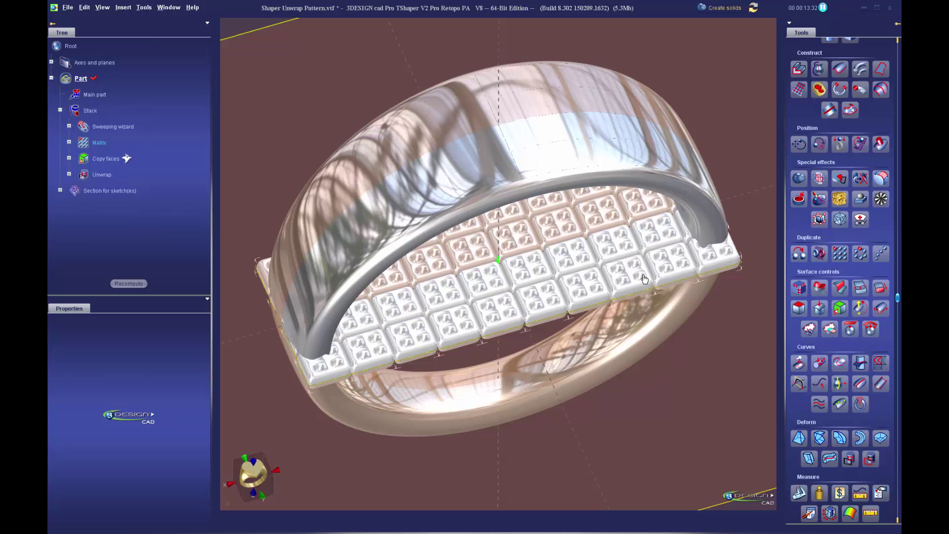
pyautogui.scroll(-3, 640, 280)
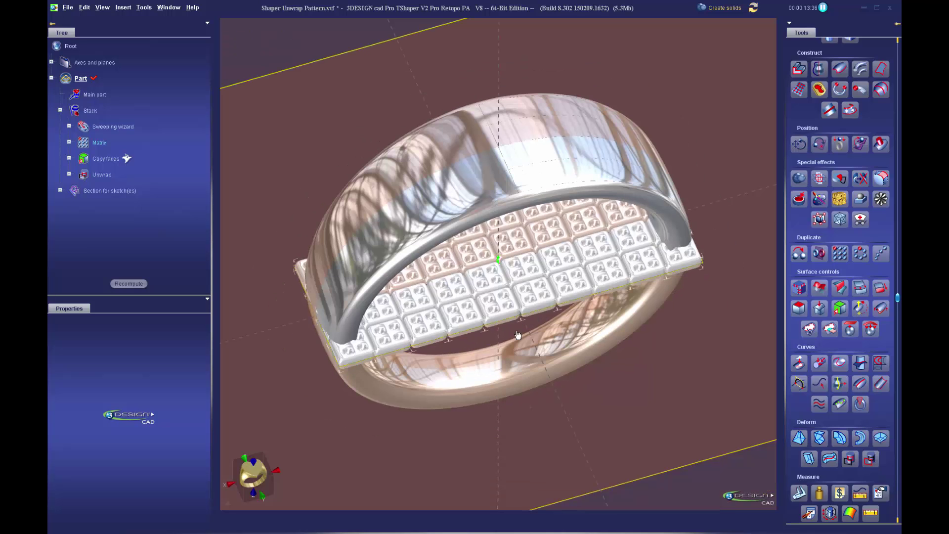
# Step: UV wrap the Matrix tile pattern around the ring using the Unwrap surface, without keeping the original
pyautogui.click(430, 325)
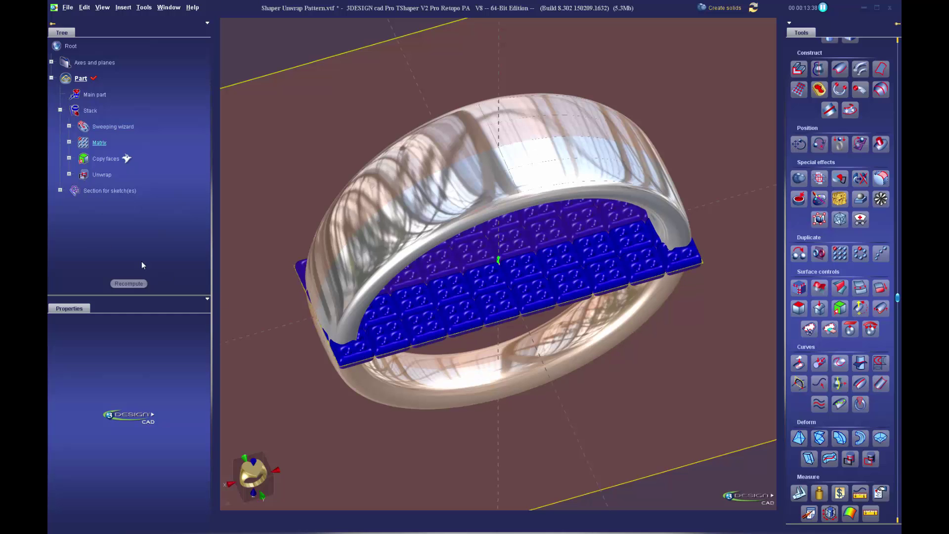
pyautogui.click(101, 175)
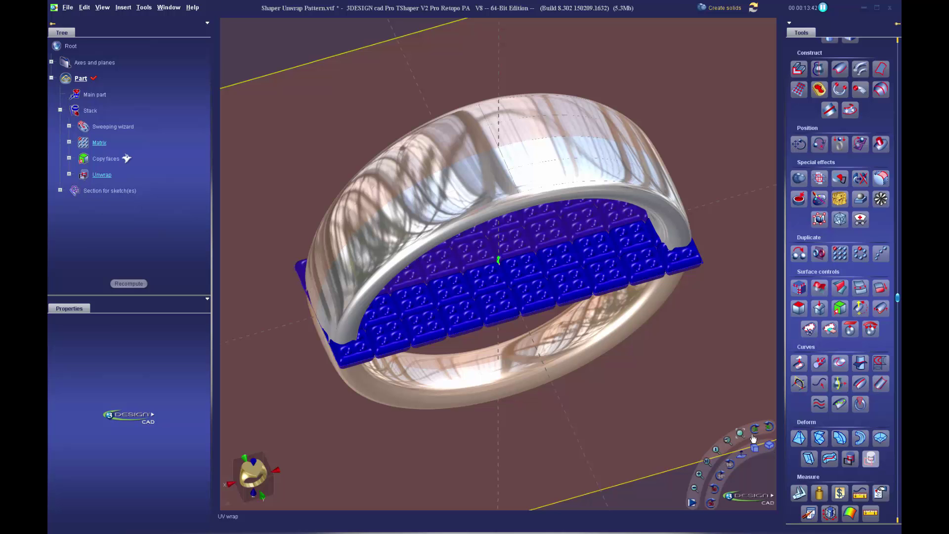
pyautogui.moveTo(407, 298); pyautogui.dragTo(447, 307, button='middle')
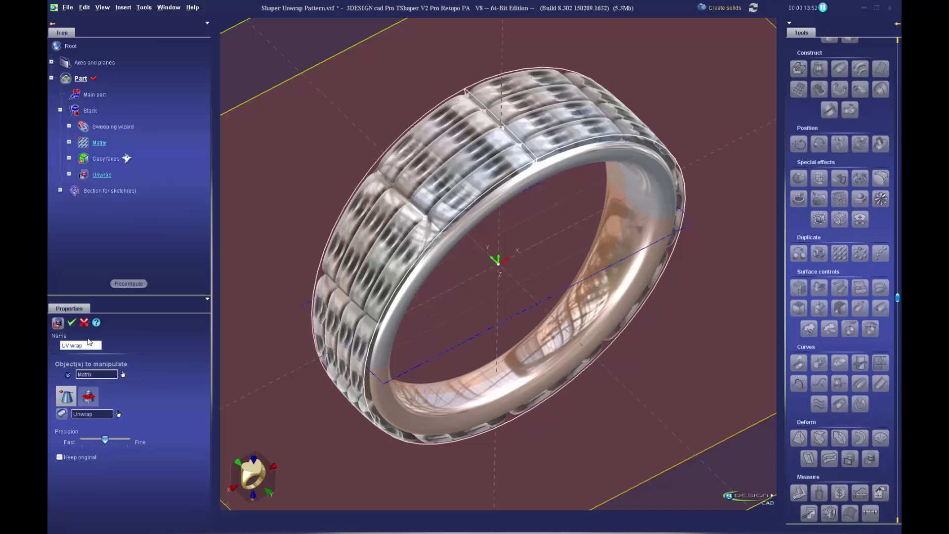
pyautogui.click(72, 322)
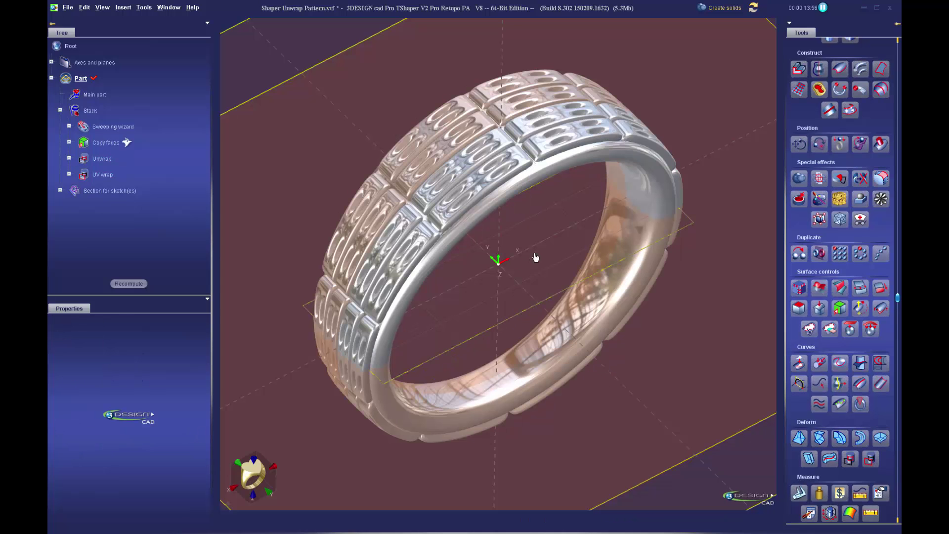
pyautogui.moveTo(535, 257); pyautogui.dragTo(495, 297, button='middle')
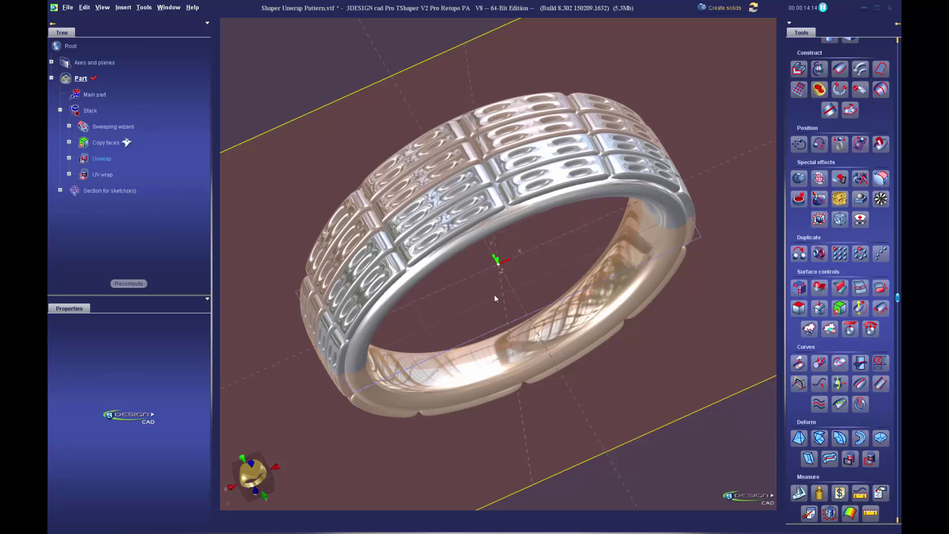
pyautogui.click(512, 309)
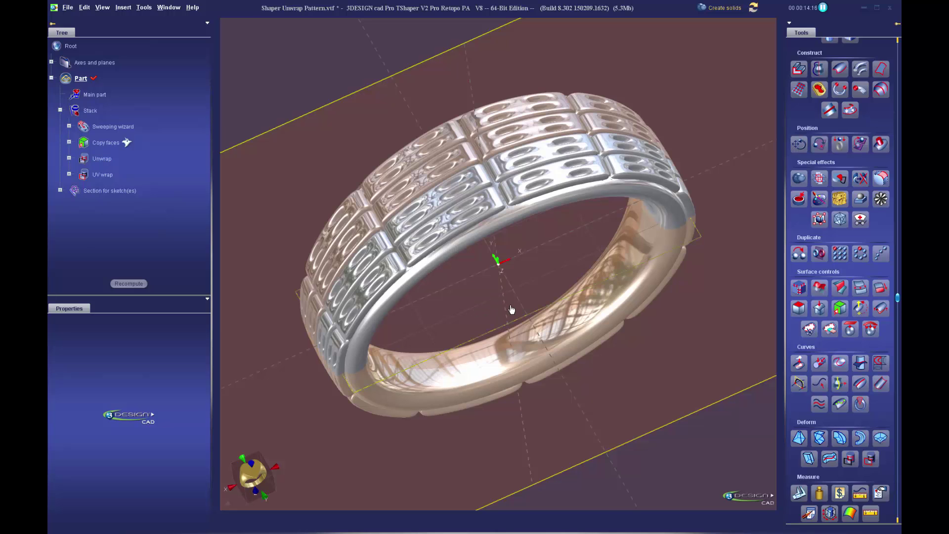